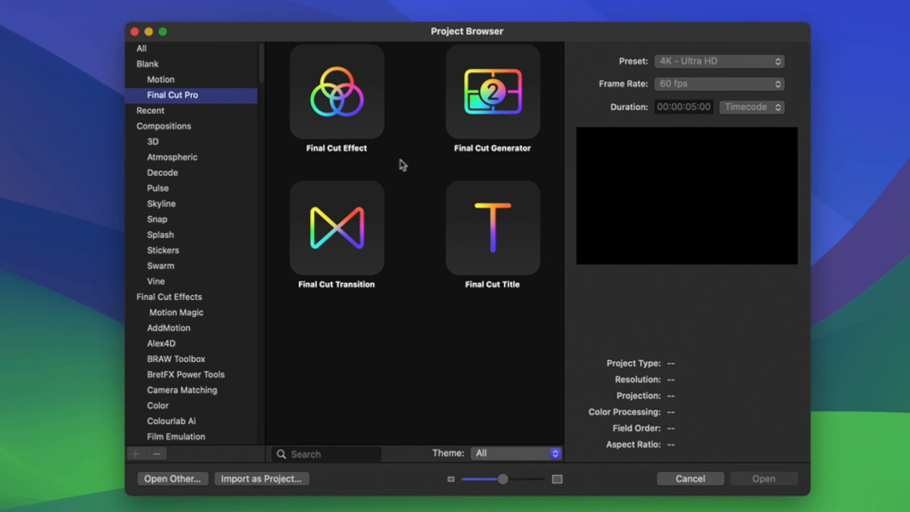
pyautogui.click(371, 114)
pyautogui.click(495, 128)
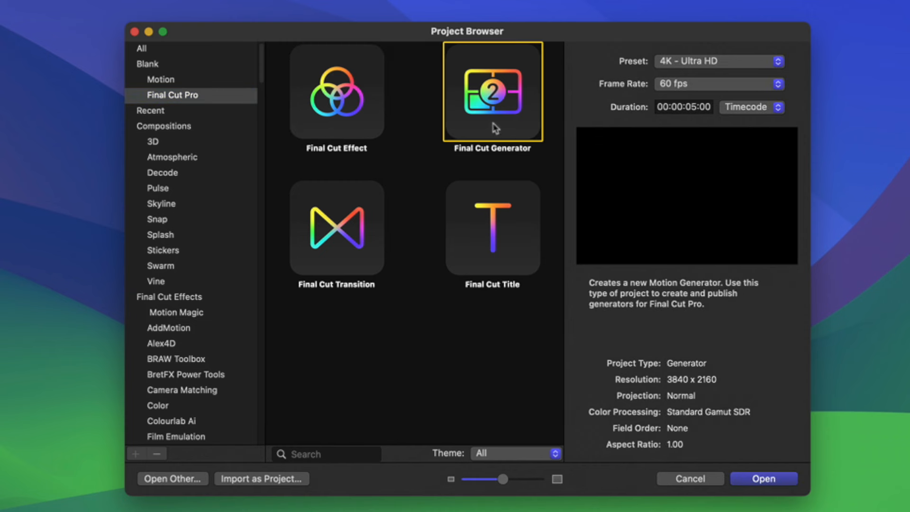
pyautogui.click(495, 232)
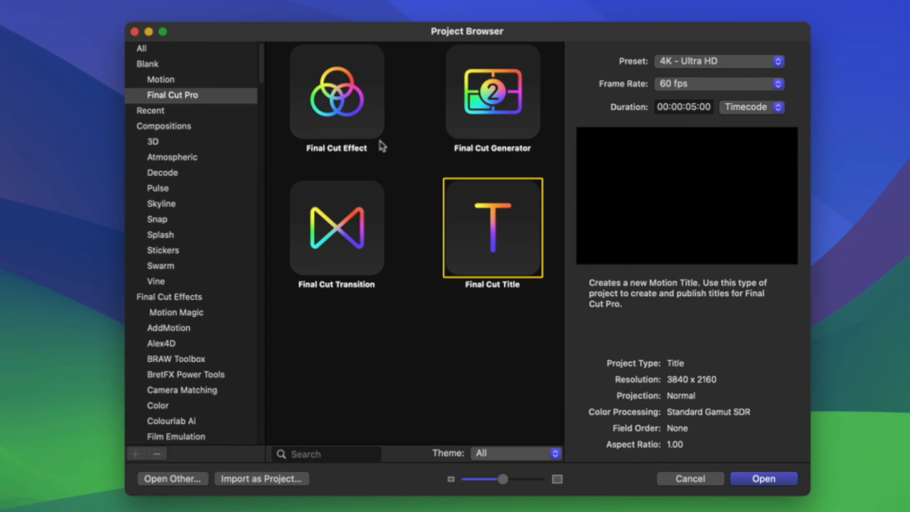
pyautogui.click(352, 125)
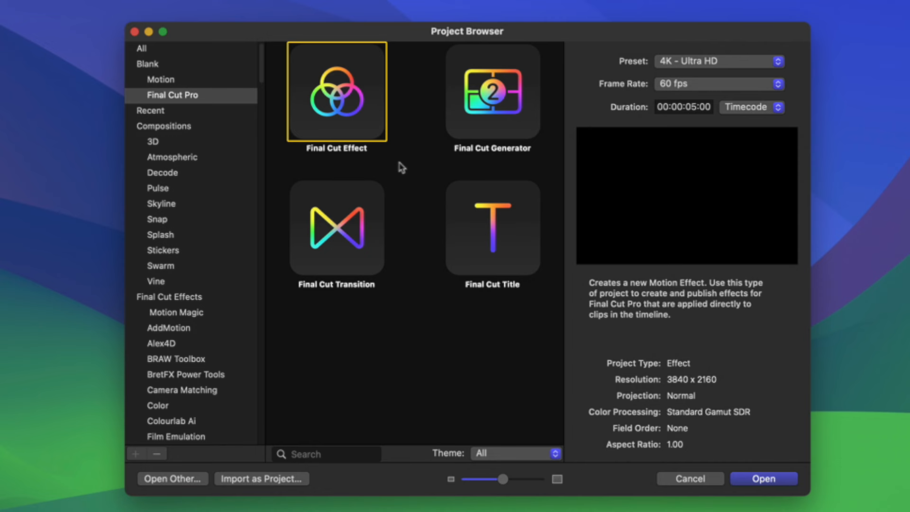
pyautogui.click(480, 118)
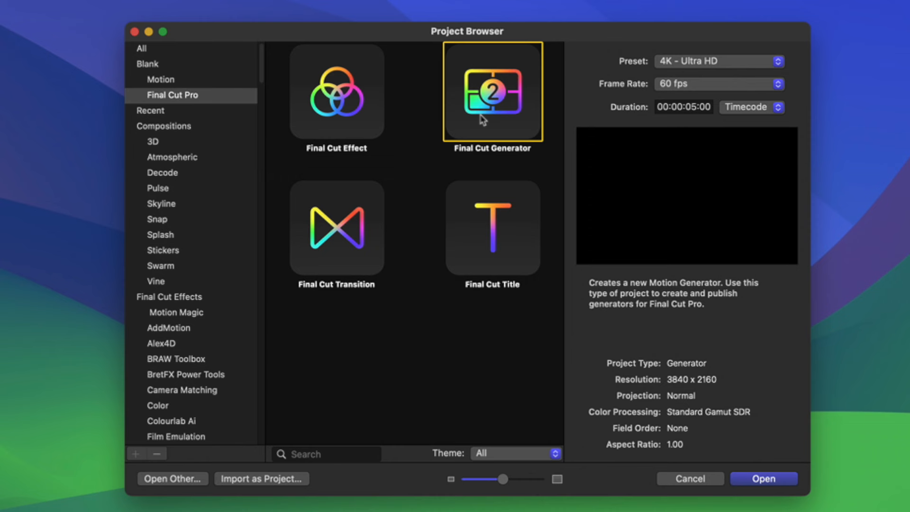
# - Create a new Final Cut Title project from the blank Final Cut Pro templates
pyautogui.click(487, 237)
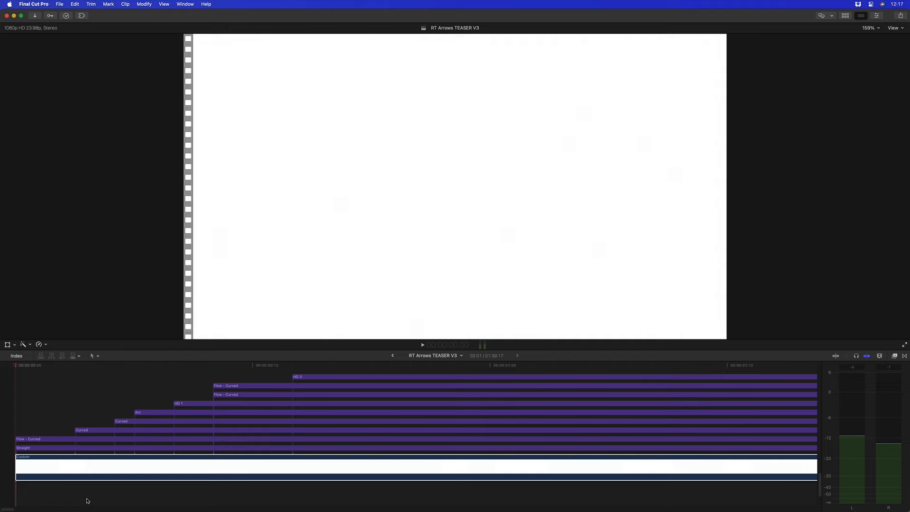
pyautogui.press('space')
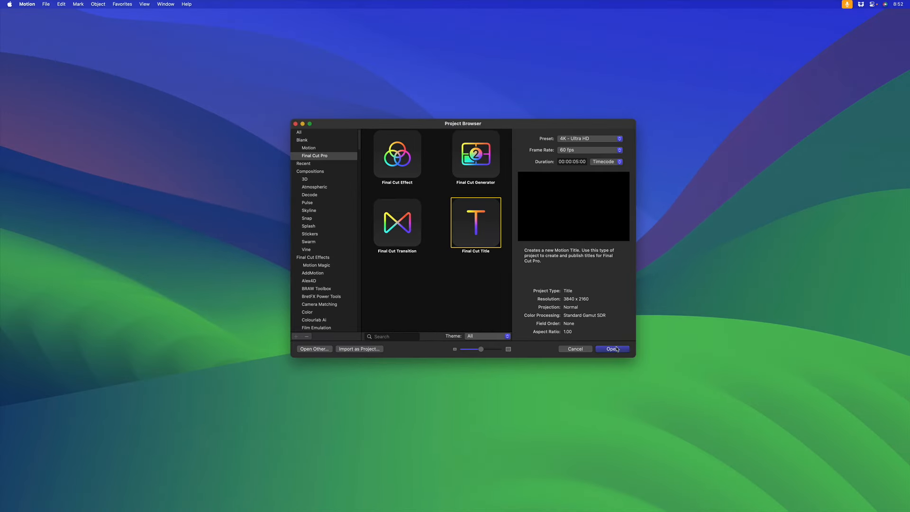
pyautogui.click(612, 349)
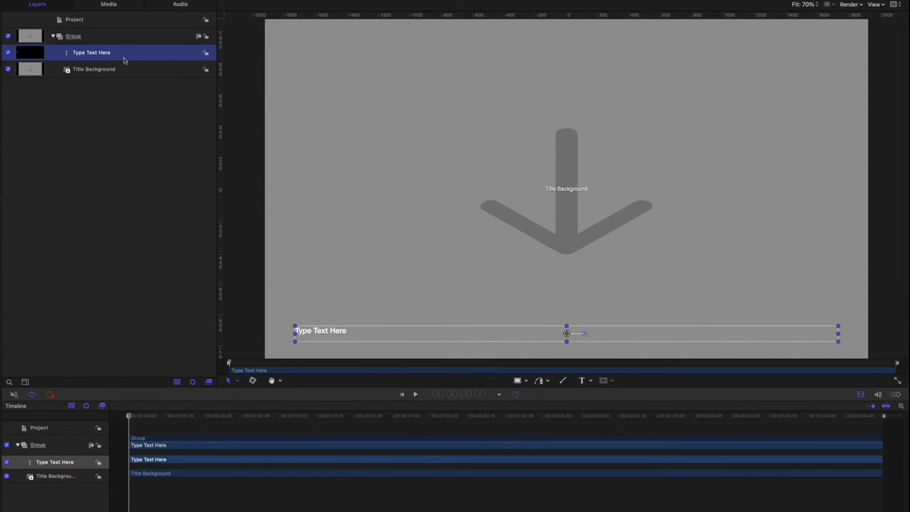
# - Delete the Type Text Here layer and add a new group above the title background's group
pyautogui.press('Delete')
pyautogui.click(118, 40)
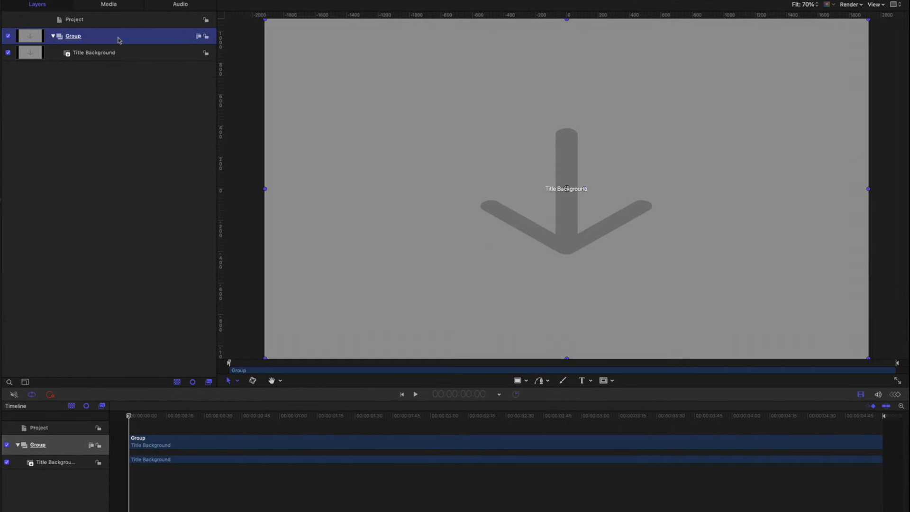
pyautogui.press('shift+super+n')
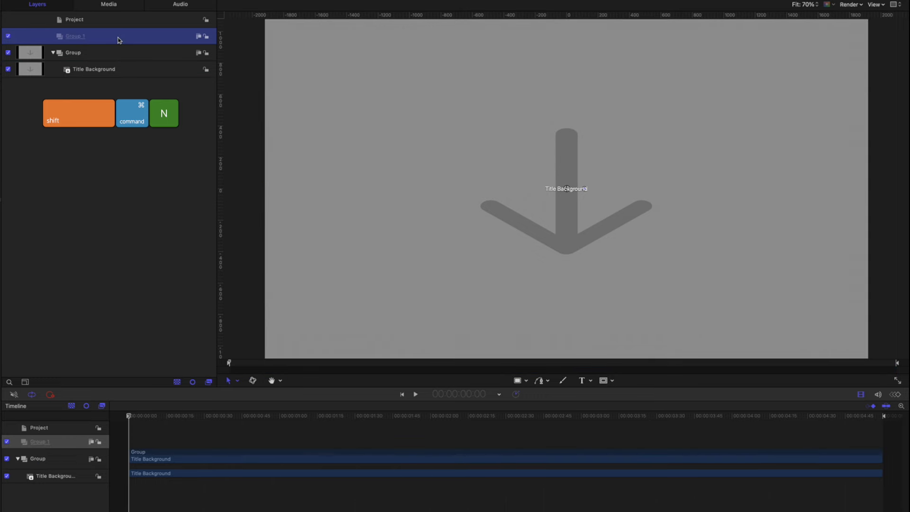
# - Paint a horizontal stem and a separate right-pointing arrowhead in the new group with 26-pixel Basic Solid paint strokes
pyautogui.click(563, 382)
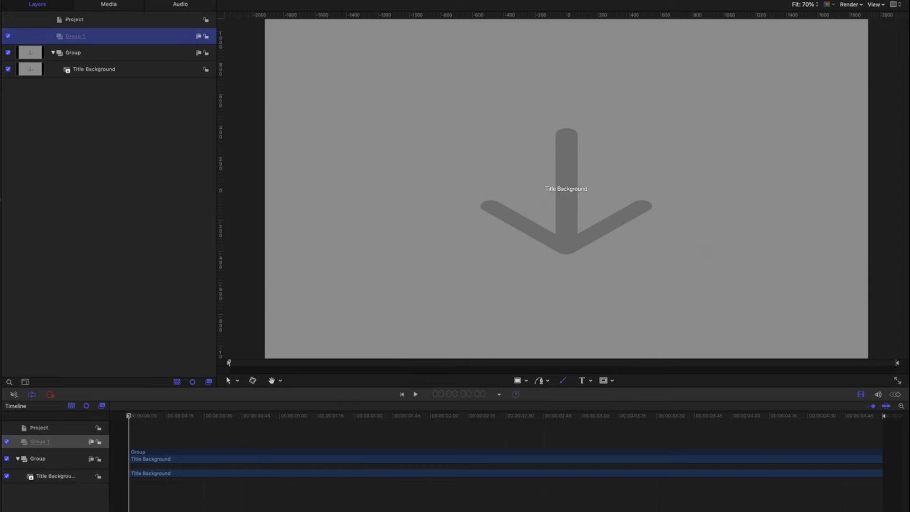
pyautogui.moveTo(1, 234)
pyautogui.mouseDown()
pyautogui.moveTo(147, 163)
pyautogui.moveTo(143, 158)
pyautogui.mouseUp()
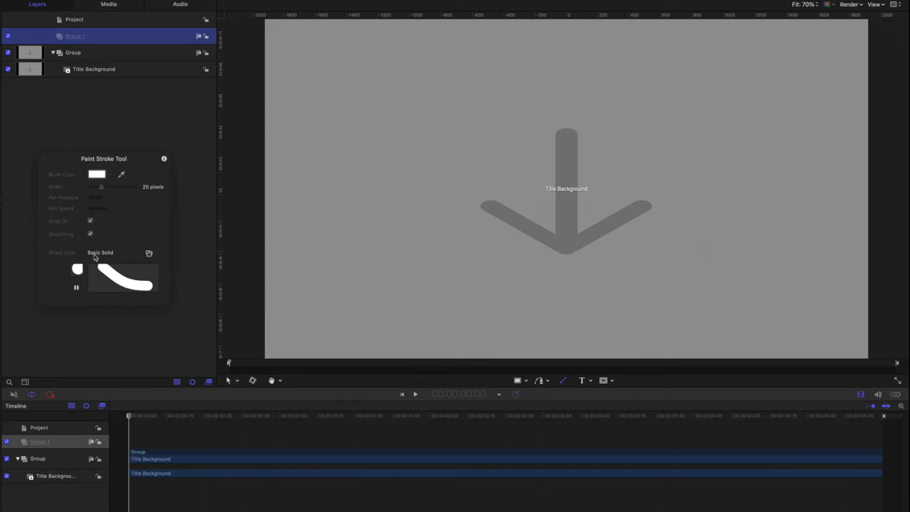
pyautogui.click(149, 253)
pyautogui.moveTo(149, 255)
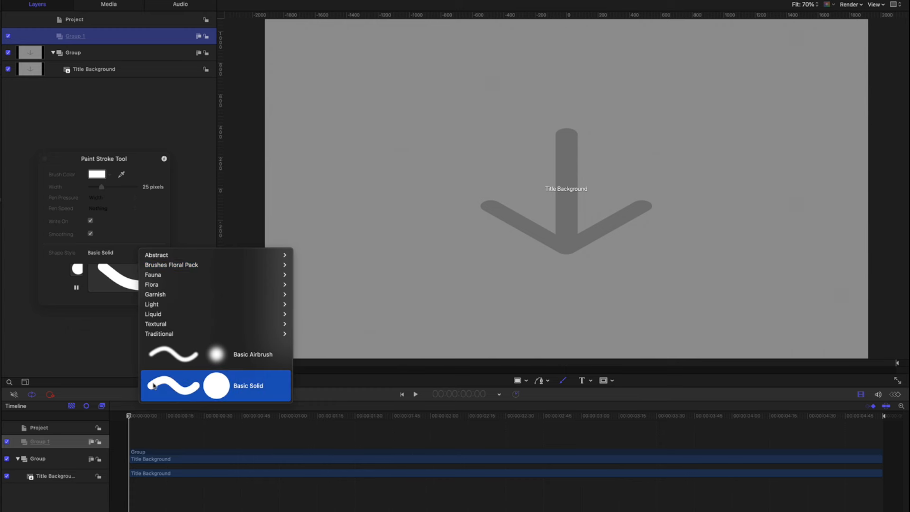
pyautogui.click(86, 351)
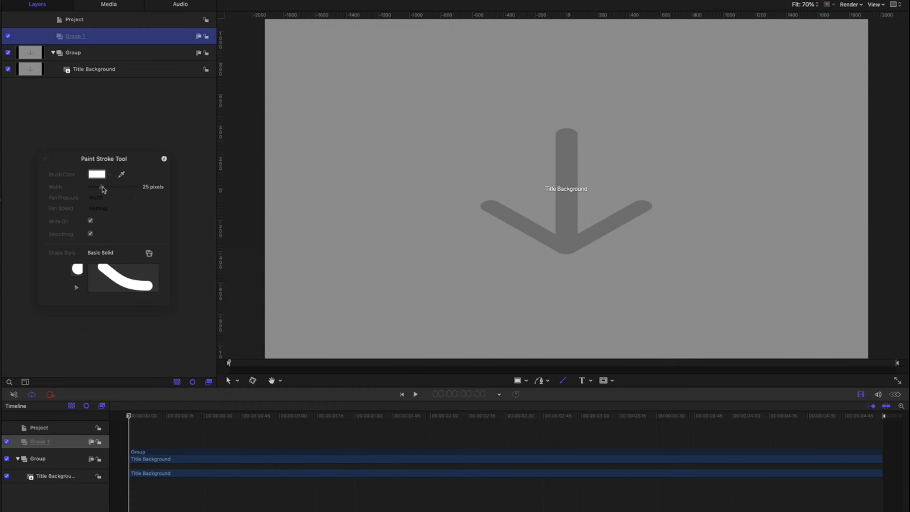
pyautogui.moveTo(102, 187); pyautogui.dragTo(99, 188)
pyautogui.moveTo(104, 283)
pyautogui.mouseDown()
pyautogui.moveTo(134, 273)
pyautogui.moveTo(134, 283)
pyautogui.moveTo(109, 280)
pyautogui.moveTo(124, 279)
pyautogui.mouseUp()
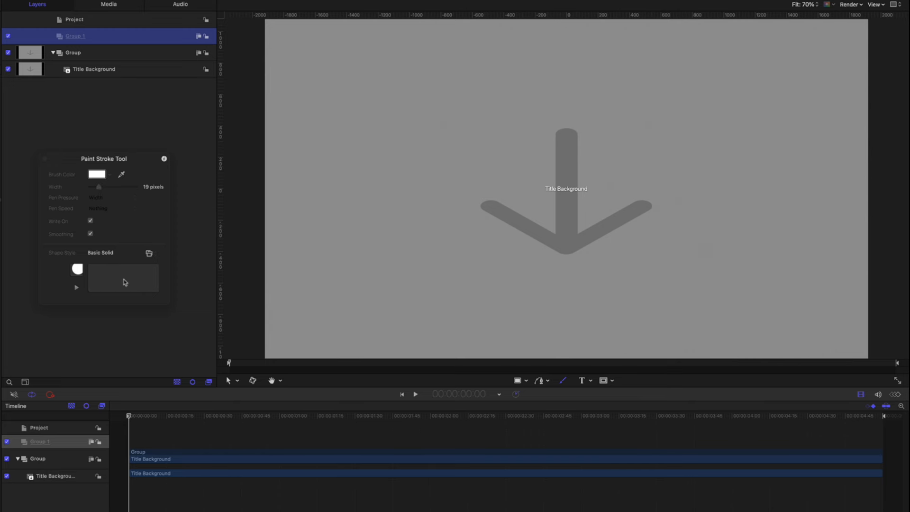
pyautogui.click(76, 288)
pyautogui.moveTo(98, 188); pyautogui.dragTo(103, 190)
pyautogui.moveTo(449, 197)
pyautogui.mouseDown()
pyautogui.moveTo(568, 184)
pyautogui.moveTo(575, 165)
pyautogui.moveTo(610, 193)
pyautogui.moveTo(567, 240)
pyautogui.mouseUp()
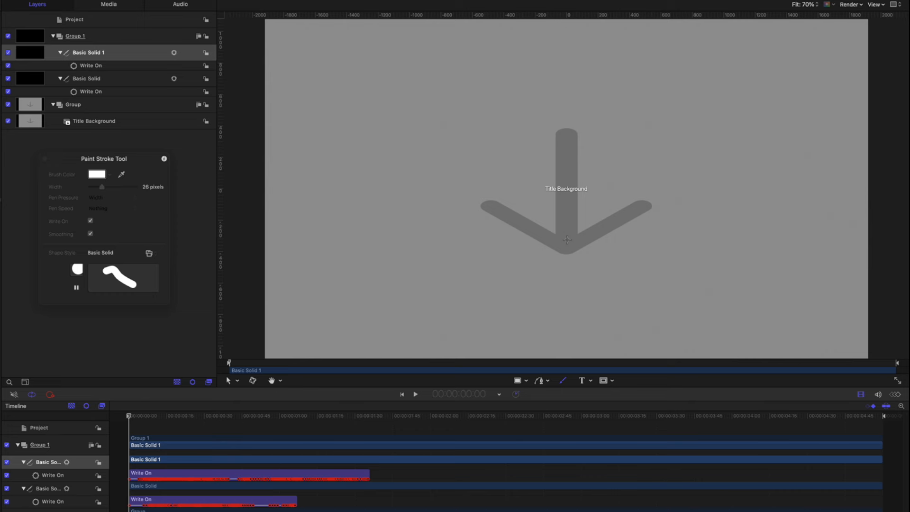
# - Set the outline width of both the stem stroke and the arrowhead stroke to 82
pyautogui.moveTo(137, 417); pyautogui.dragTo(478, 417)
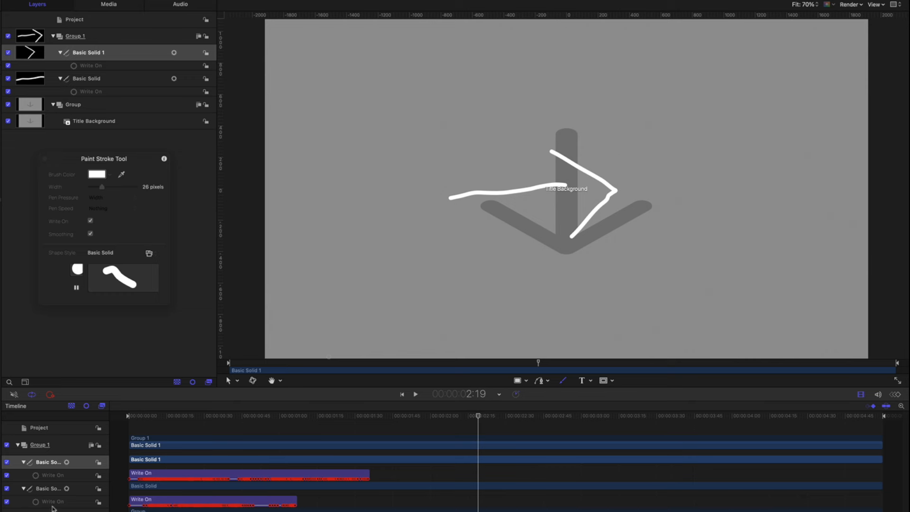
pyautogui.click(46, 490)
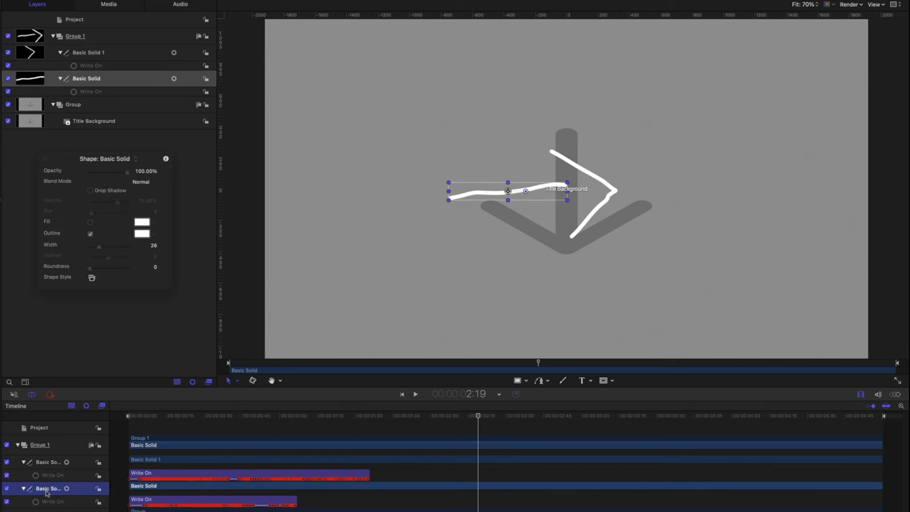
pyautogui.moveTo(99, 247); pyautogui.dragTo(121, 250)
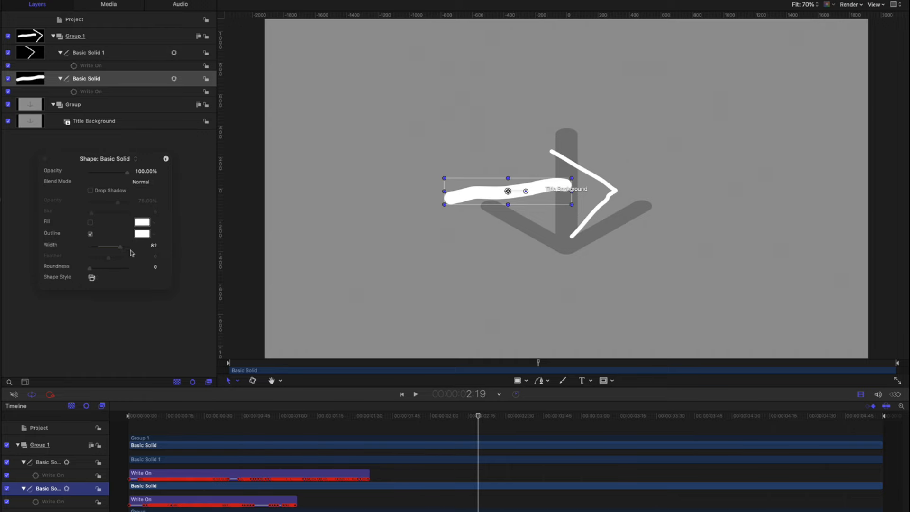
pyautogui.click(107, 53)
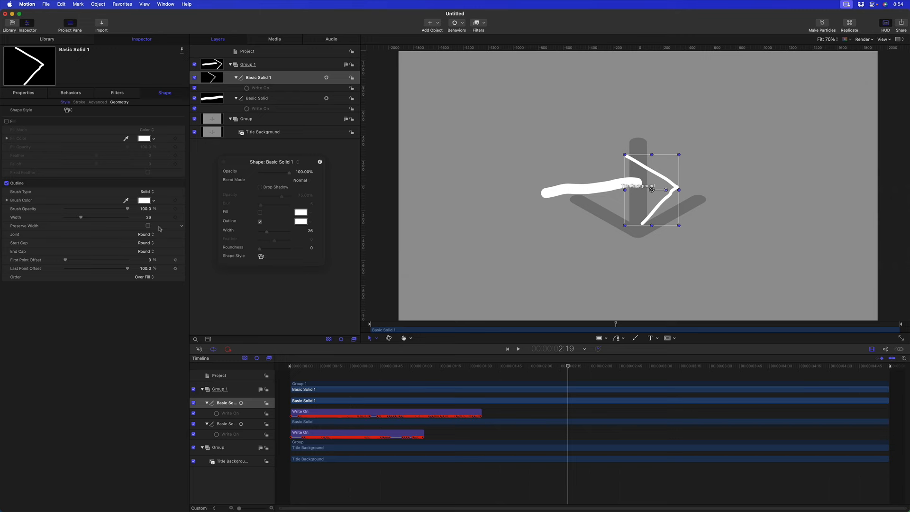
pyautogui.click(149, 217)
pyautogui.write('82')
pyautogui.press('Return')
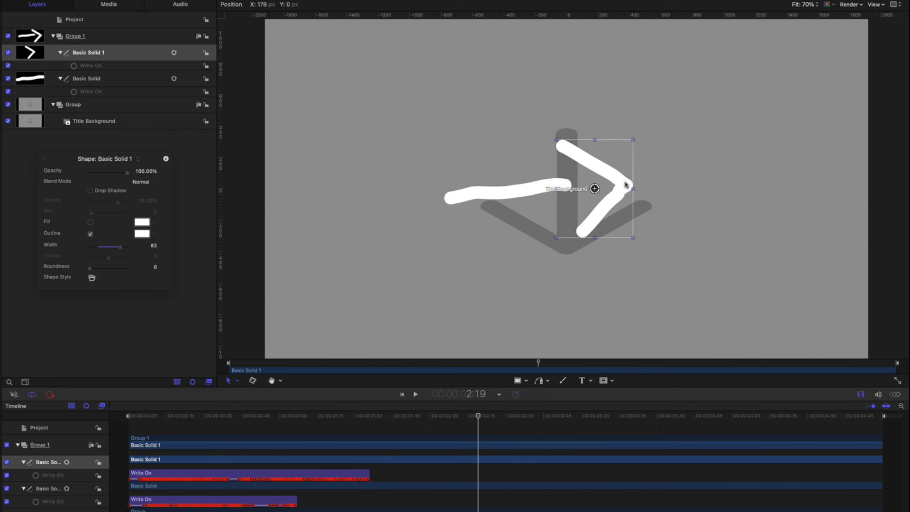
# - Move the stem closer to the arrowhead and rotate it slightly to form a right-pointing arrow, and preview the write-on animation
pyautogui.click(105, 79)
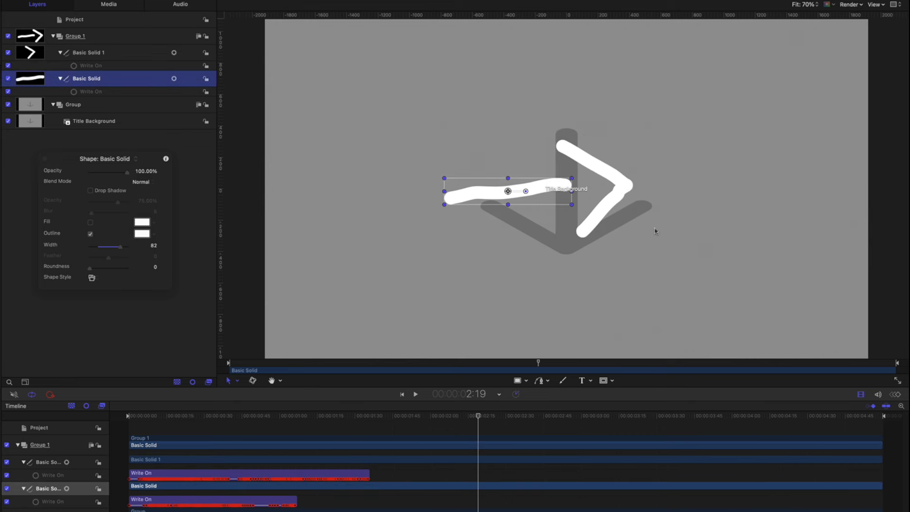
pyautogui.moveTo(516, 195); pyautogui.dragTo(532, 188)
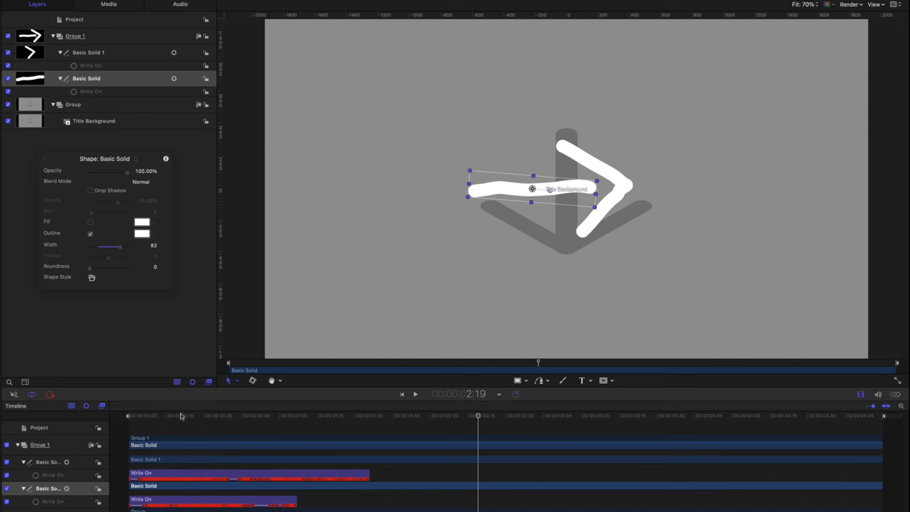
pyautogui.press('Home')
pyautogui.press('space')
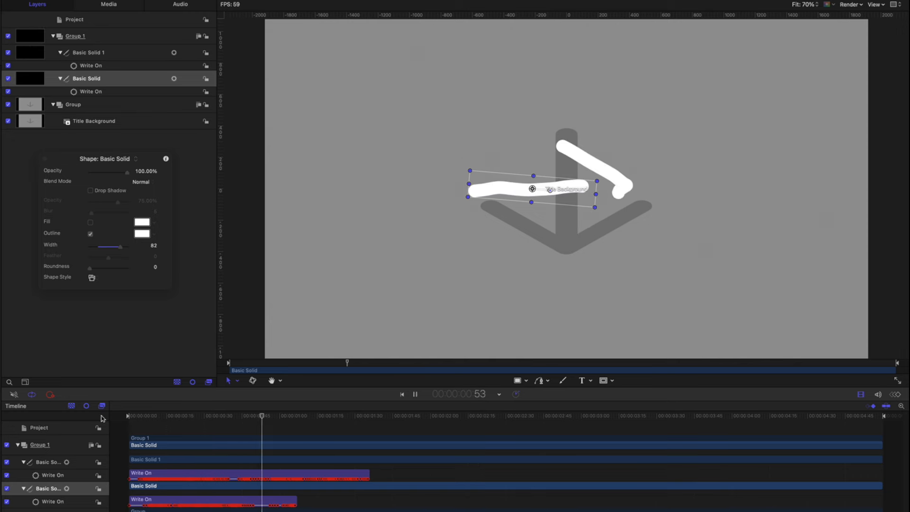
pyautogui.press('space')
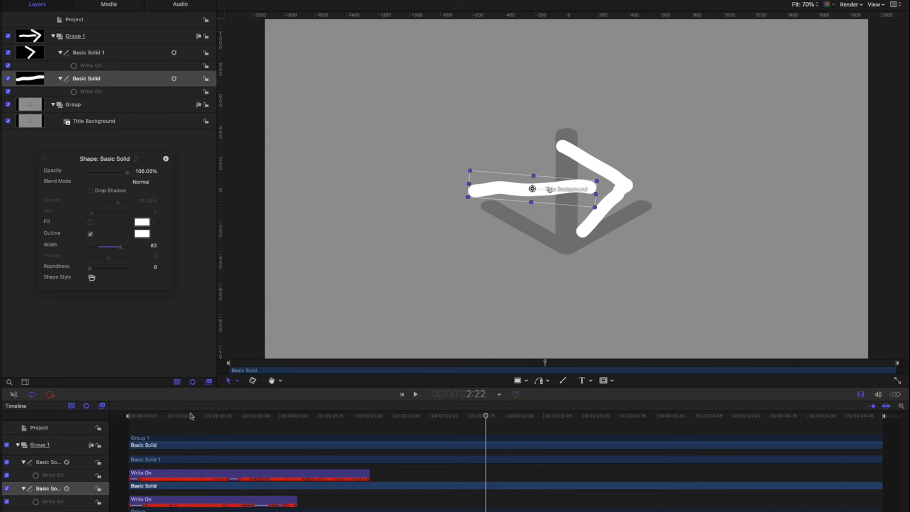
pyautogui.moveTo(181, 417)
pyautogui.mouseDown()
pyautogui.moveTo(122, 422)
pyautogui.moveTo(491, 433)
pyautogui.moveTo(233, 437)
pyautogui.moveTo(125, 424)
pyautogui.moveTo(401, 436)
pyautogui.mouseUp()
pyautogui.moveTo(339, 418)
pyautogui.mouseDown()
pyautogui.moveTo(126, 419)
pyautogui.moveTo(371, 422)
pyautogui.moveTo(199, 424)
pyautogui.mouseUp()
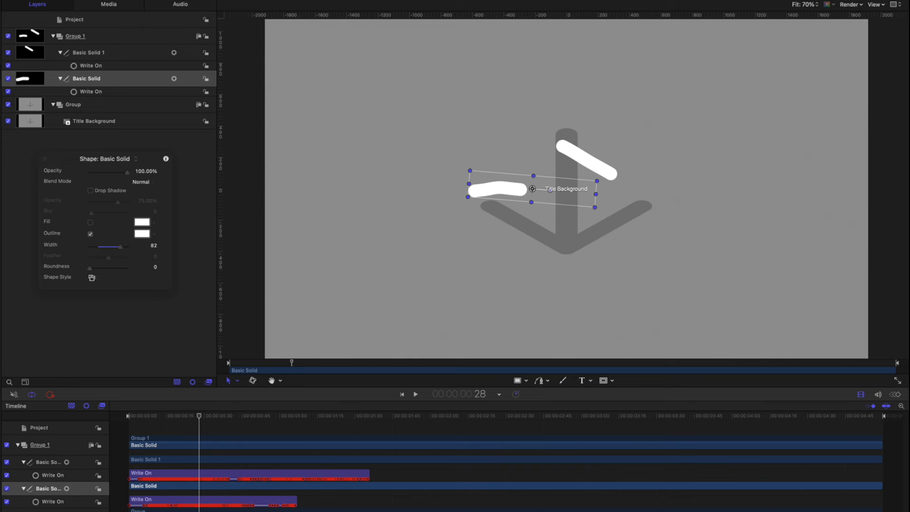
# - Rename the stem stroke layer to Stem and the arrowhead stroke layer to Arrowhead
pyautogui.click(46, 493)
pyautogui.doubleClick(46, 491)
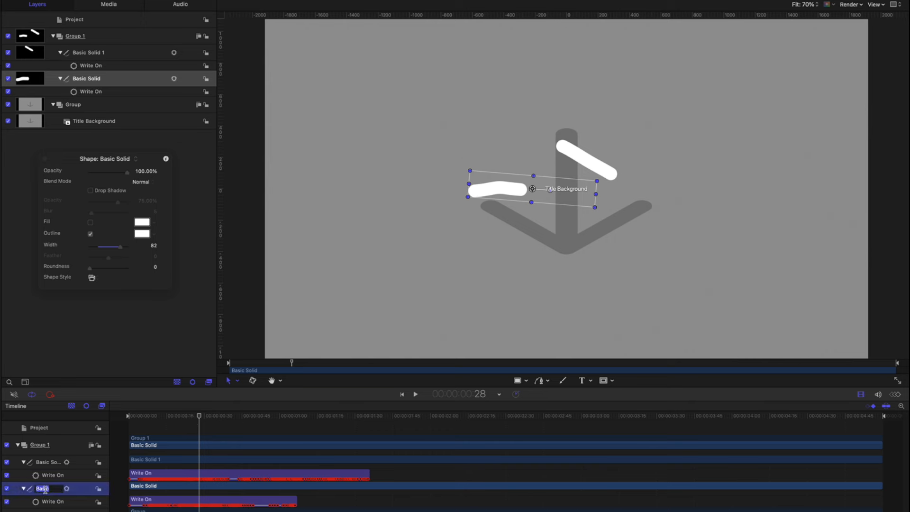
pyautogui.moveTo(37, 489); pyautogui.dragTo(94, 489)
pyautogui.write('Stem')
pyautogui.press('Return')
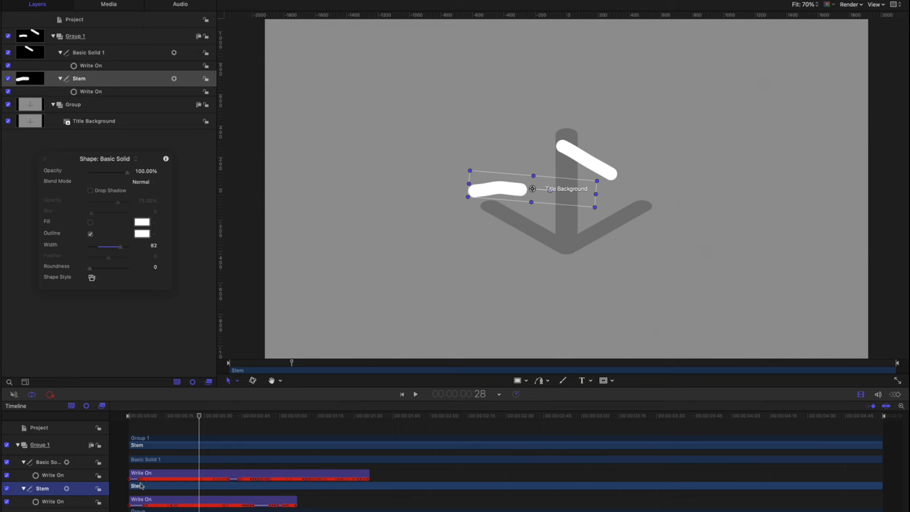
pyautogui.click(48, 463)
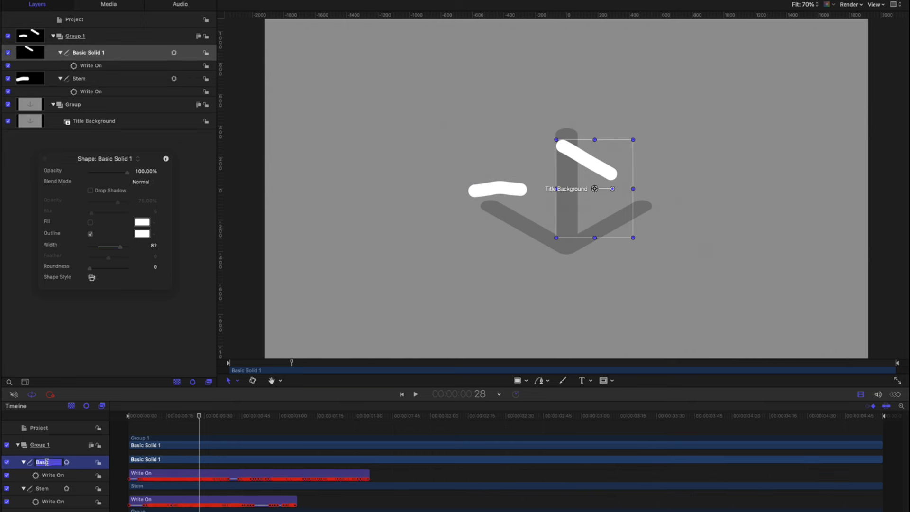
pyautogui.write('Arrowhead')
pyautogui.press('Tab')
# - Change the speed of the stem's Write On behavior to Custom and reset its Custom Speed parameter
pyautogui.click(62, 505)
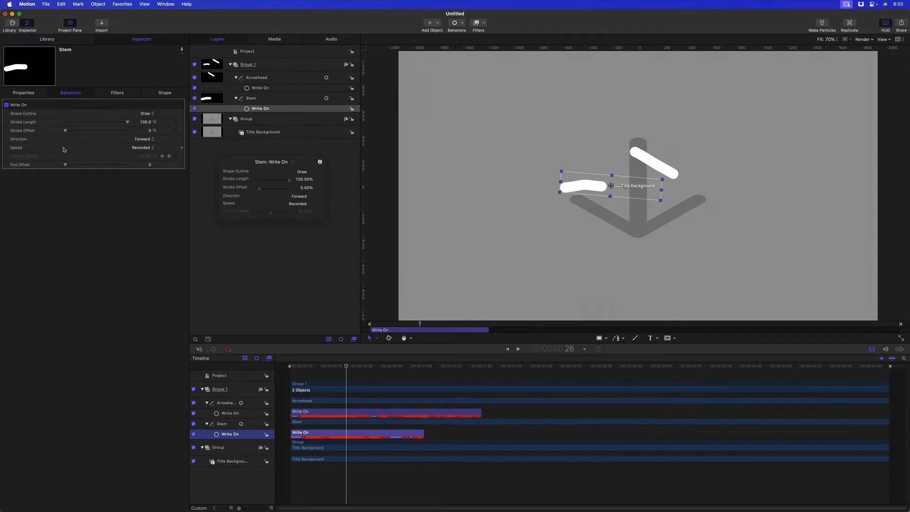
pyautogui.click(144, 148)
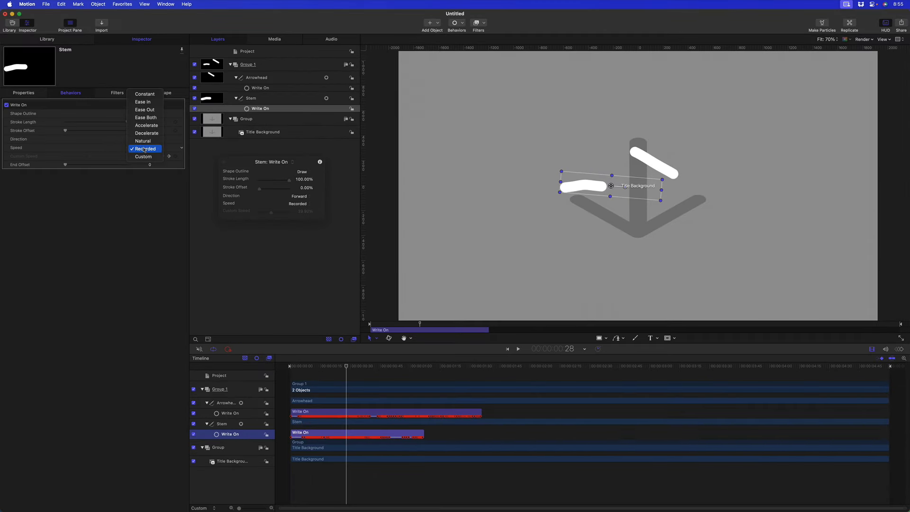
pyautogui.click(145, 157)
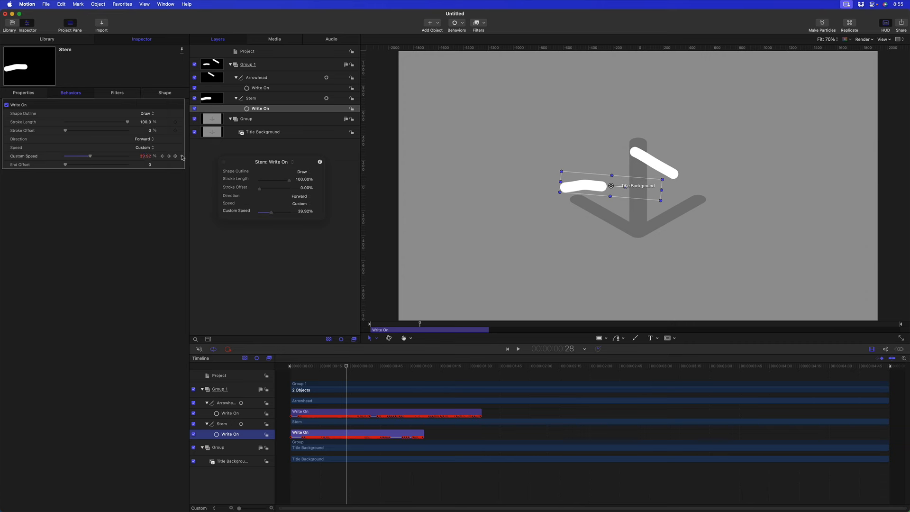
pyautogui.click(183, 157)
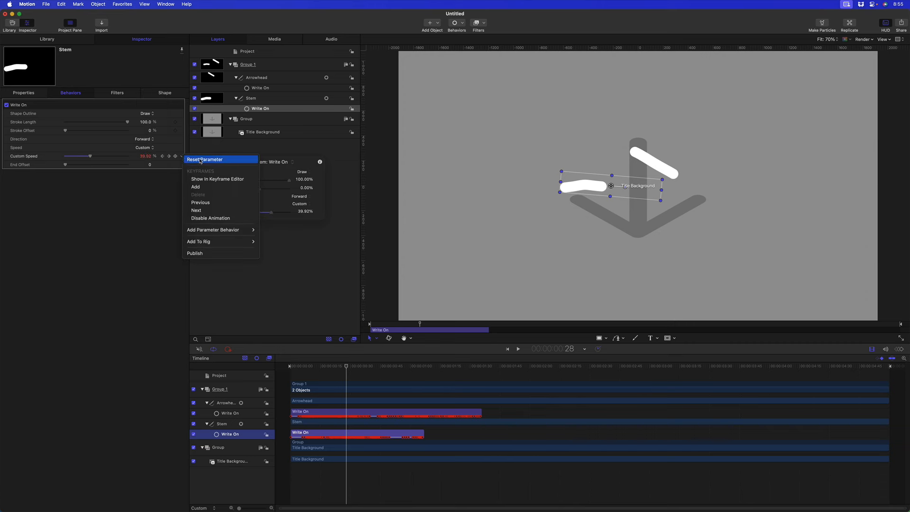
pyautogui.click(201, 161)
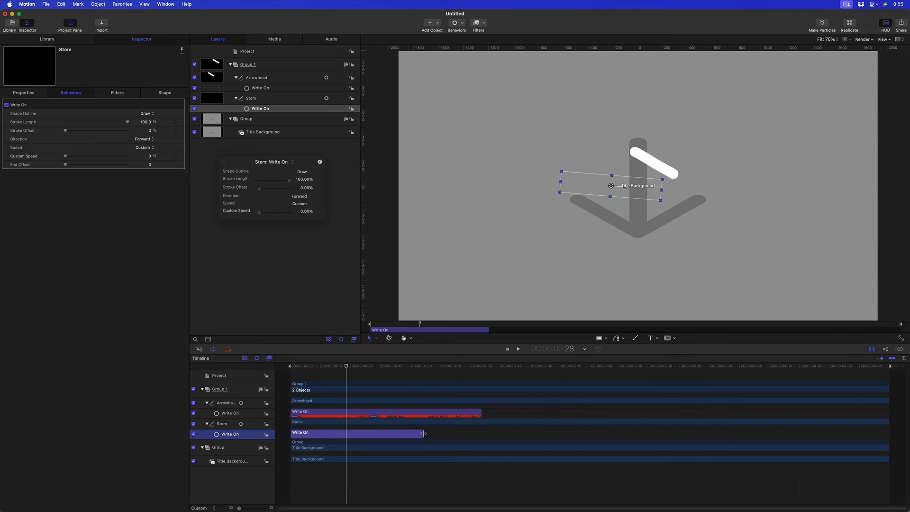
# - Extend the stem's Write On behavior to the last frame of the project at 4:59
pyautogui.moveTo(548, 367); pyautogui.dragTo(893, 388)
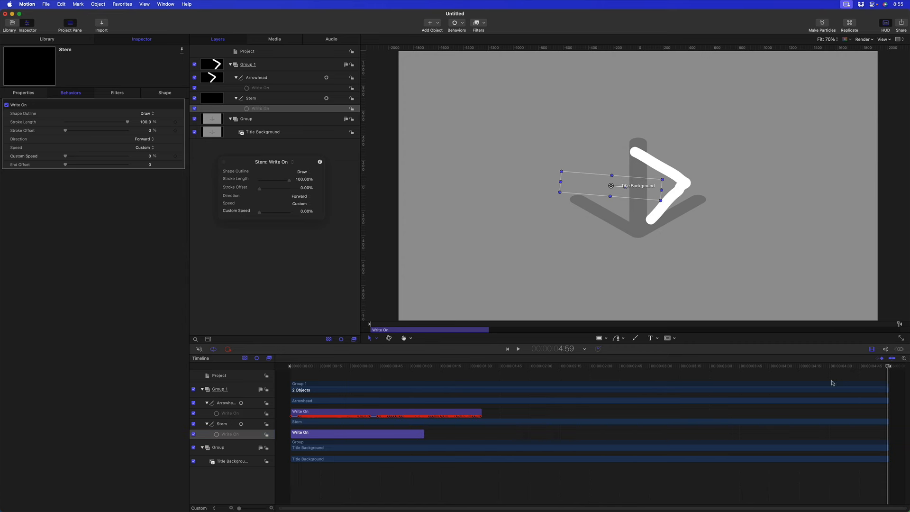
pyautogui.press('o')
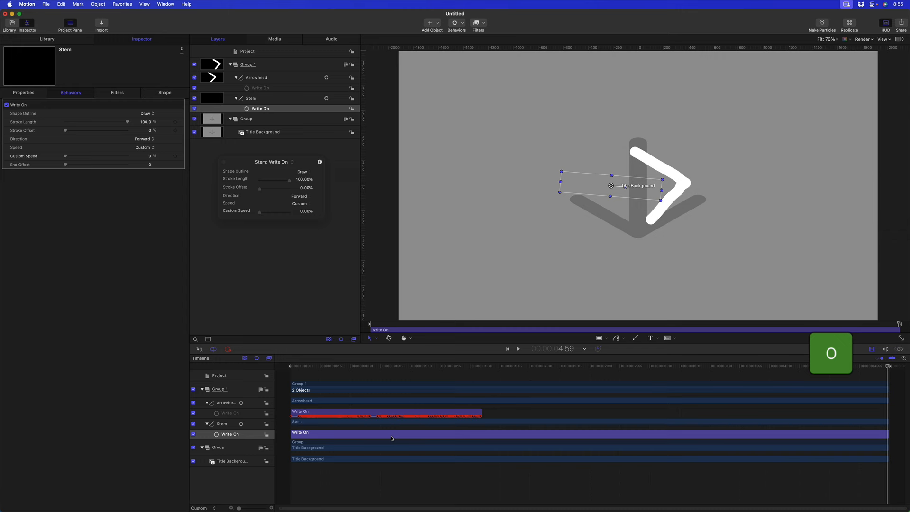
# - Keyframe the stem's Custom Speed to rise from 0% at the first frame to 100% at frame 39
pyautogui.press('space')
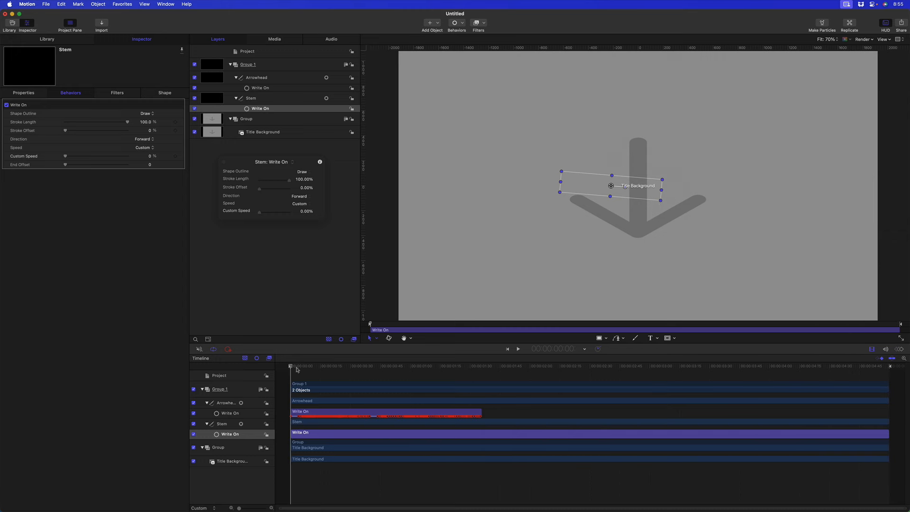
pyautogui.moveTo(333, 369); pyautogui.dragTo(290, 378)
pyautogui.moveTo(300, 368); pyautogui.dragTo(368, 370)
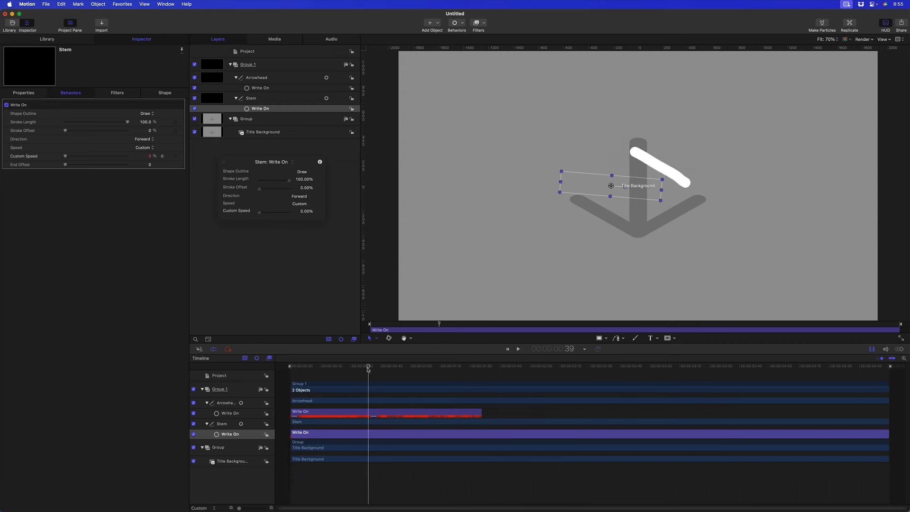
pyautogui.moveTo(72, 157); pyautogui.dragTo(384, 292)
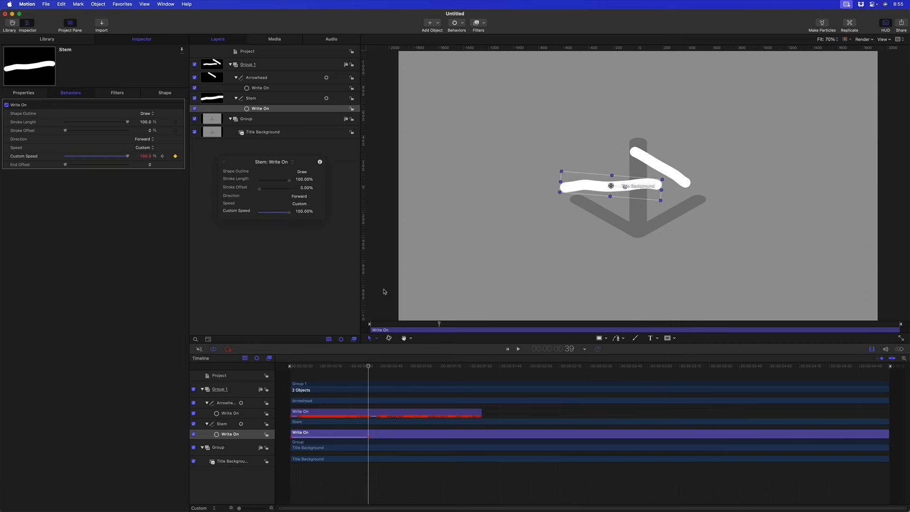
# - Add a 100% Custom Speed keyframe for the stem shortly before the end and set the value to 0% at 4:59
pyautogui.moveTo(374, 367); pyautogui.dragTo(887, 366)
pyautogui.click(175, 156)
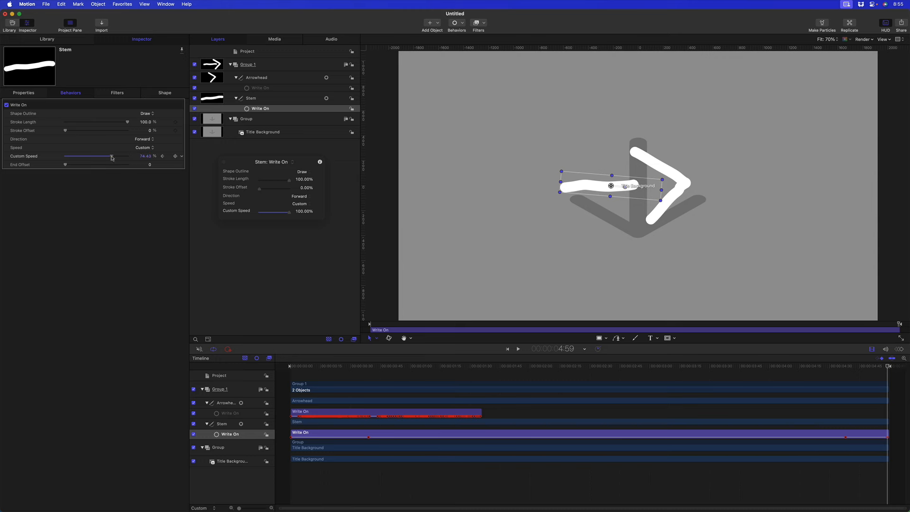
pyautogui.moveTo(87, 153); pyautogui.dragTo(55, 156)
pyautogui.moveTo(317, 363)
pyautogui.mouseDown()
pyautogui.moveTo(291, 366)
pyautogui.moveTo(480, 368)
pyautogui.moveTo(642, 392)
pyautogui.moveTo(900, 401)
pyautogui.moveTo(569, 394)
pyautogui.moveTo(234, 400)
pyautogui.mouseUp()
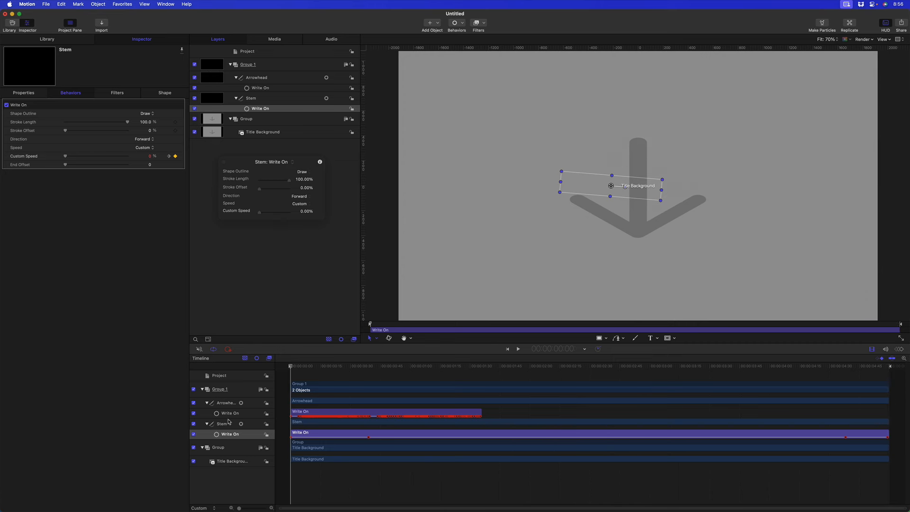
# - Change the speed of the arrowhead's Write On behavior to Custom and reset its Custom Speed parameter
pyautogui.click(228, 414)
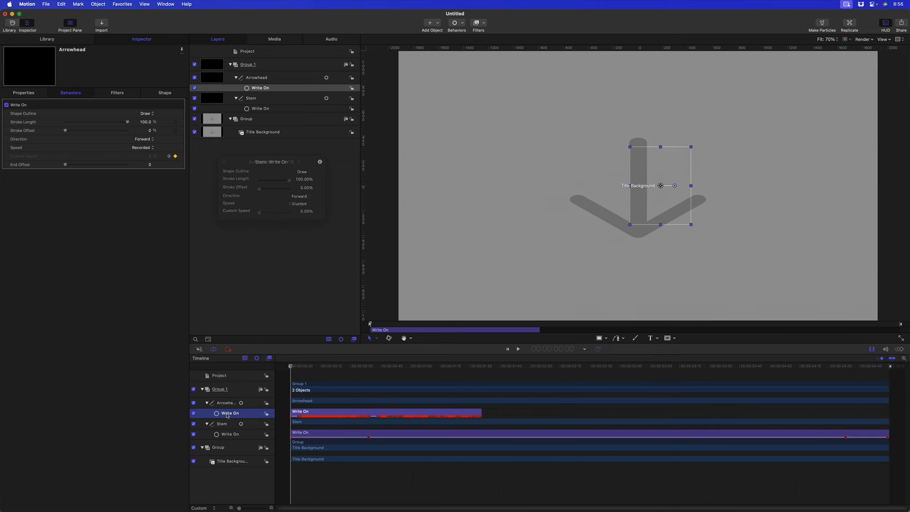
pyautogui.click(140, 147)
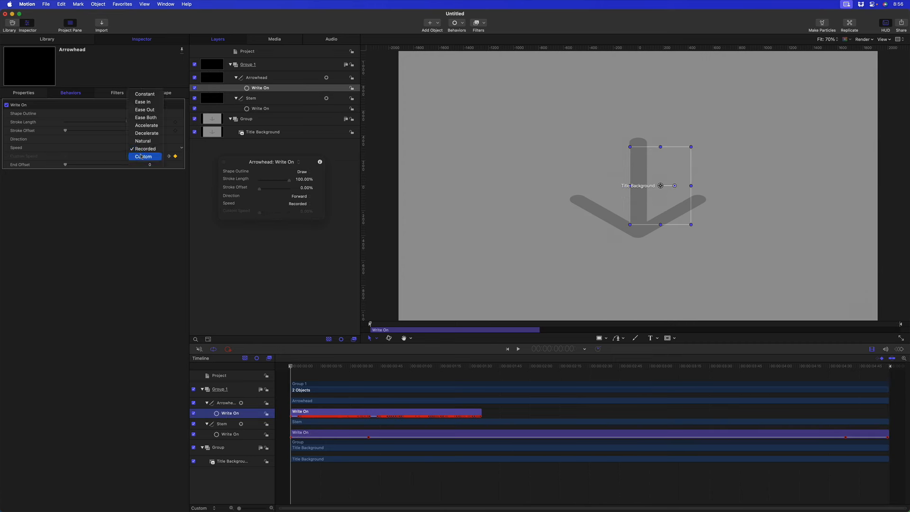
pyautogui.click(142, 156)
pyautogui.rightClick(184, 161)
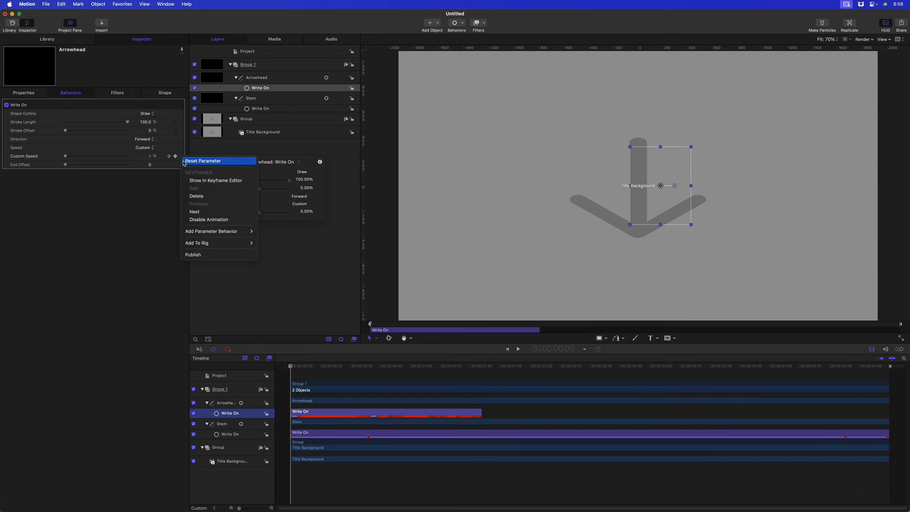
pyautogui.click(185, 161)
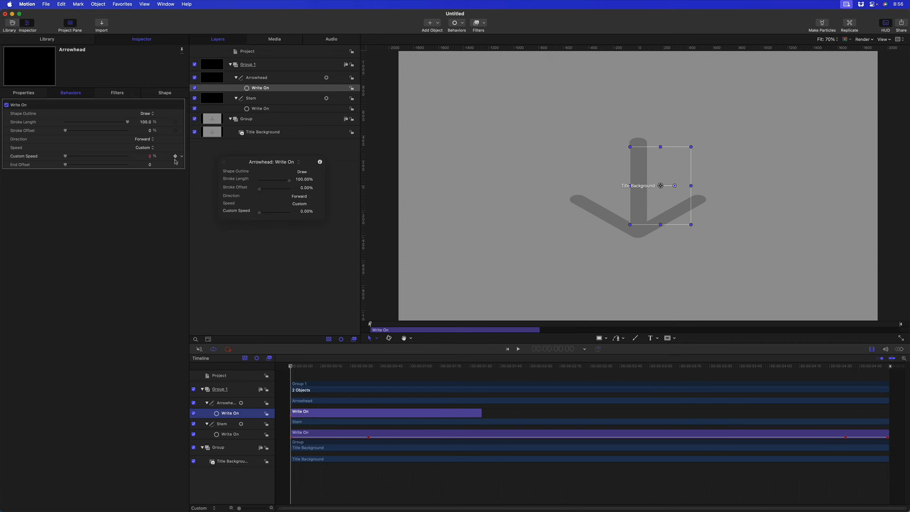
# - Set the arrowhead's Custom Speed to 100% at frame 42 and extend its Write On behavior to the project's end
pyautogui.press('space')
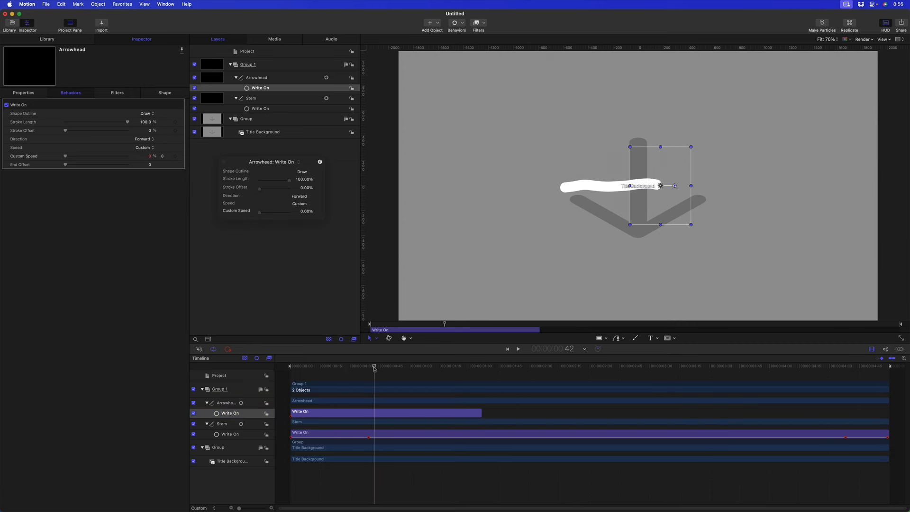
pyautogui.moveTo(76, 158); pyautogui.dragTo(129, 156)
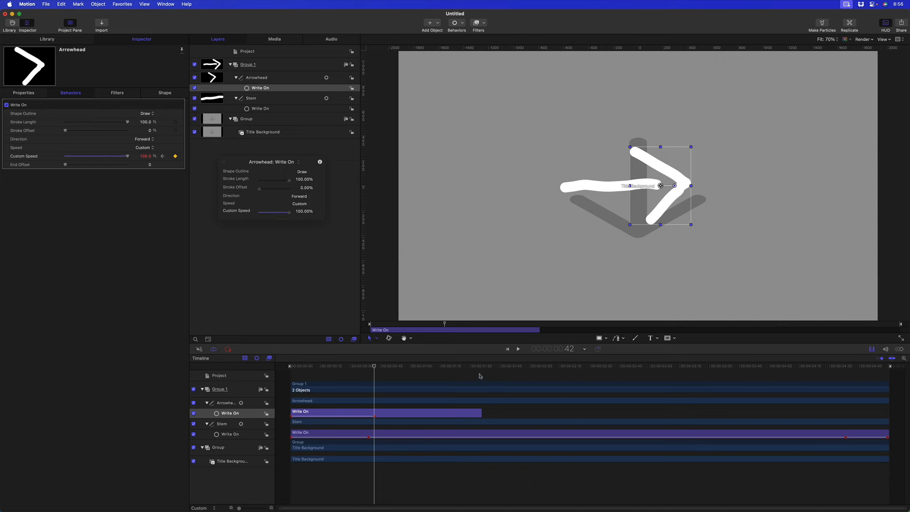
pyautogui.moveTo(480, 413); pyautogui.dragTo(887, 412)
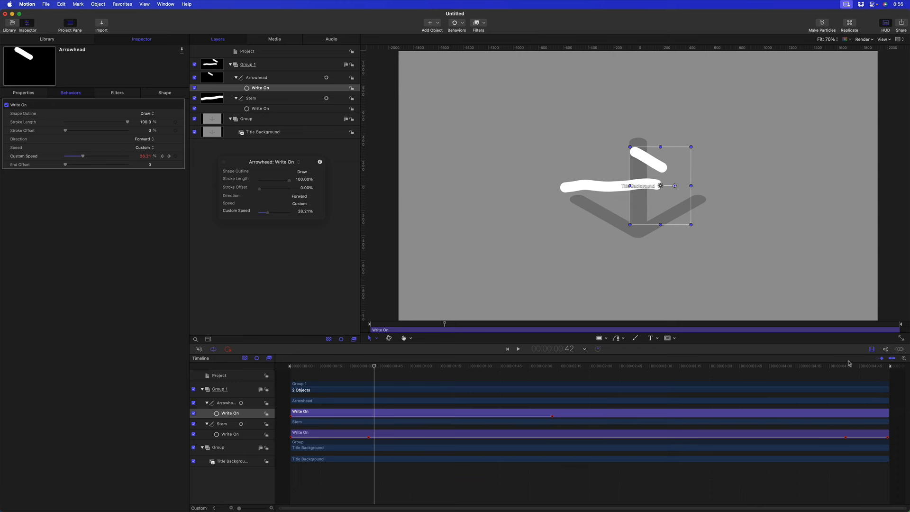
# - Add a 100% Custom Speed keyframe for the arrowhead at 4:37 and set the value to 0% at 4:59
pyautogui.moveTo(848, 366); pyautogui.dragTo(843, 366)
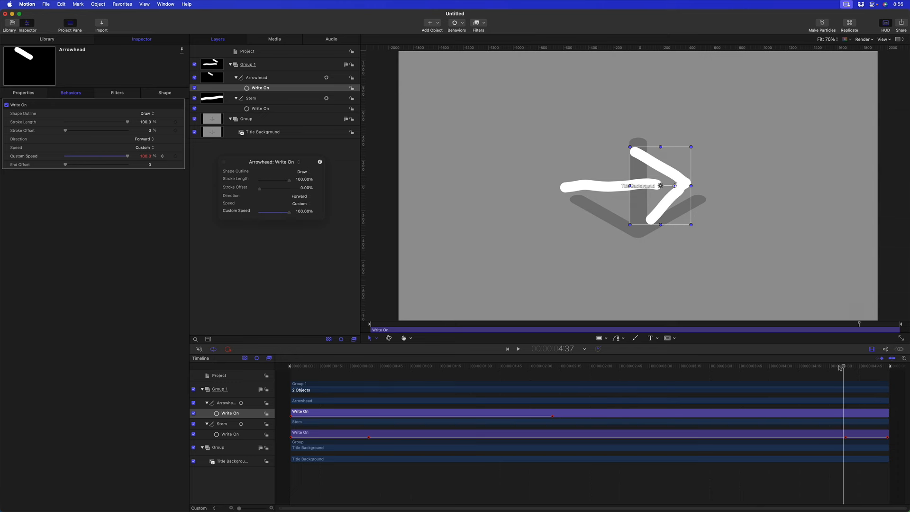
pyautogui.click(175, 156)
pyautogui.moveTo(885, 366); pyautogui.dragTo(888, 367)
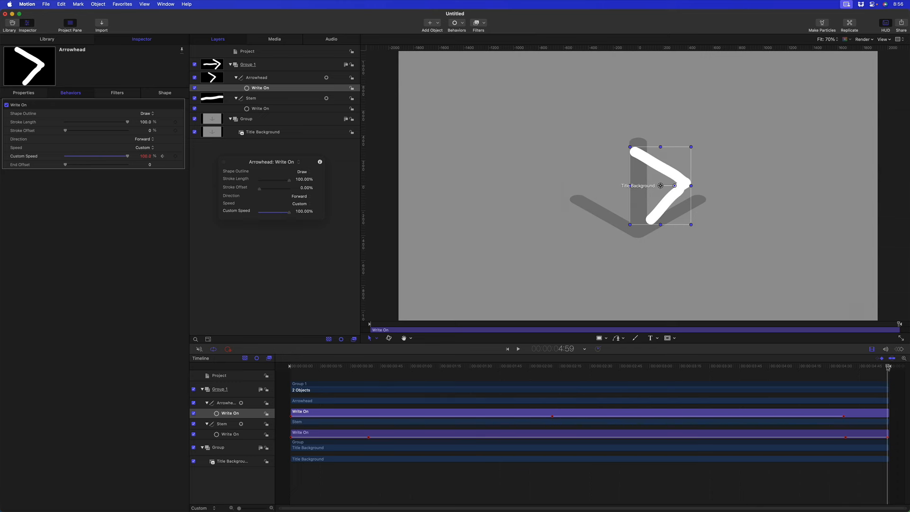
pyautogui.moveTo(125, 157); pyautogui.dragTo(65, 156)
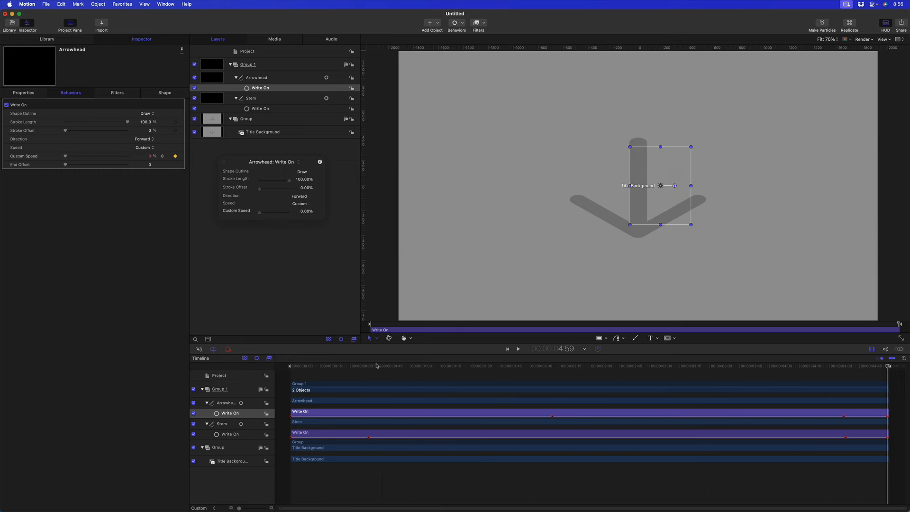
# - Move the arrowhead's first 100% keyframe earlier, close to the stem's first 100% keyframe, and preview the animation
pyautogui.moveTo(340, 368); pyautogui.dragTo(329, 392)
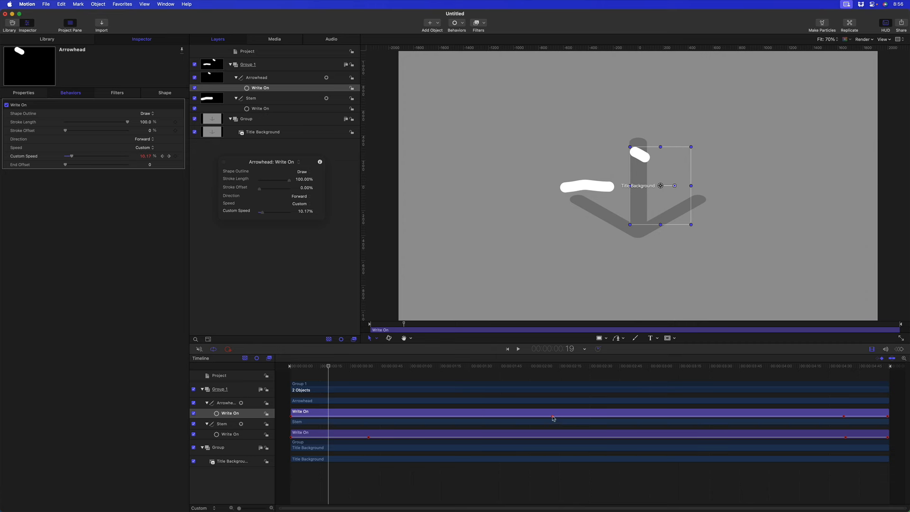
pyautogui.moveTo(553, 416); pyautogui.dragTo(364, 416)
pyautogui.click(287, 369)
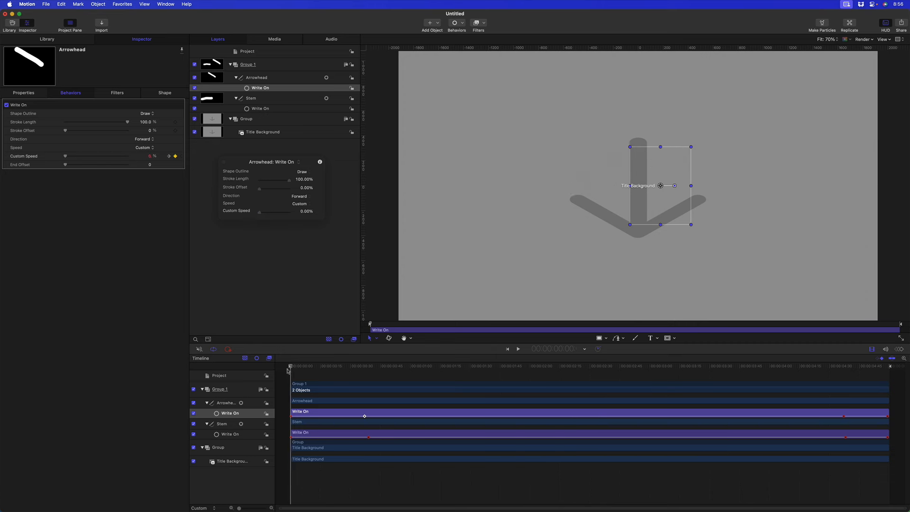
pyautogui.press('space')
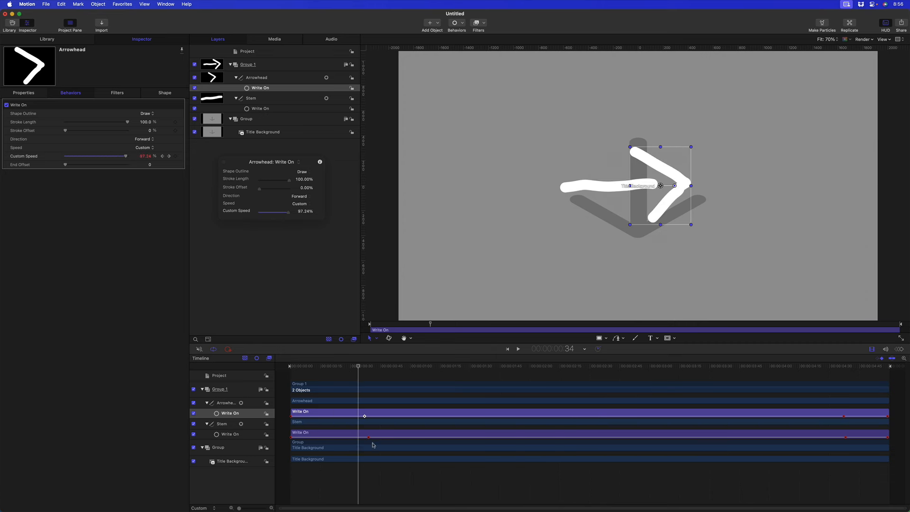
# - Move the stem's first 100% keyframe to frame 34 and shift the arrowhead's opening keyframes so it draws right after the stem
pyautogui.moveTo(370, 438); pyautogui.dragTo(360, 439)
pyautogui.moveTo(365, 417); pyautogui.dragTo(402, 419)
pyautogui.click(432, 419)
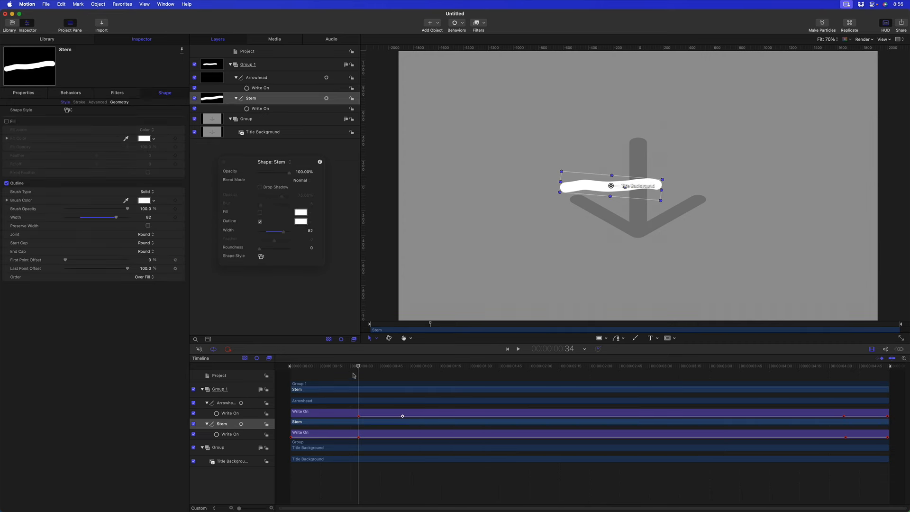
# - Shift the arrowhead's last two keyframes back to 4:15 and 4:37 so it erases before the stem, and preview the animation
pyautogui.moveTo(353, 376)
pyautogui.mouseDown()
pyautogui.moveTo(291, 376)
pyautogui.moveTo(662, 376)
pyautogui.moveTo(758, 393)
pyautogui.moveTo(887, 390)
pyautogui.moveTo(799, 387)
pyautogui.mouseUp()
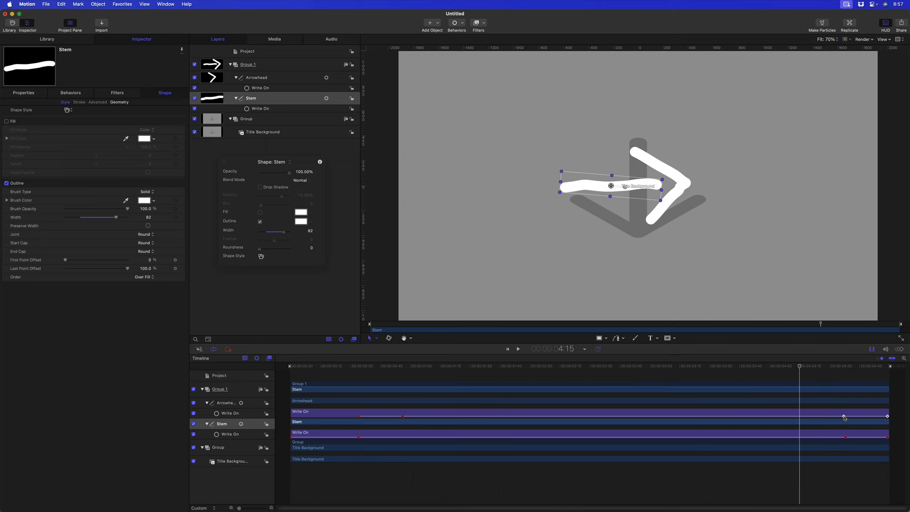
pyautogui.moveTo(844, 417); pyautogui.dragTo(799, 415)
pyautogui.moveTo(428, 364); pyautogui.dragTo(881, 375)
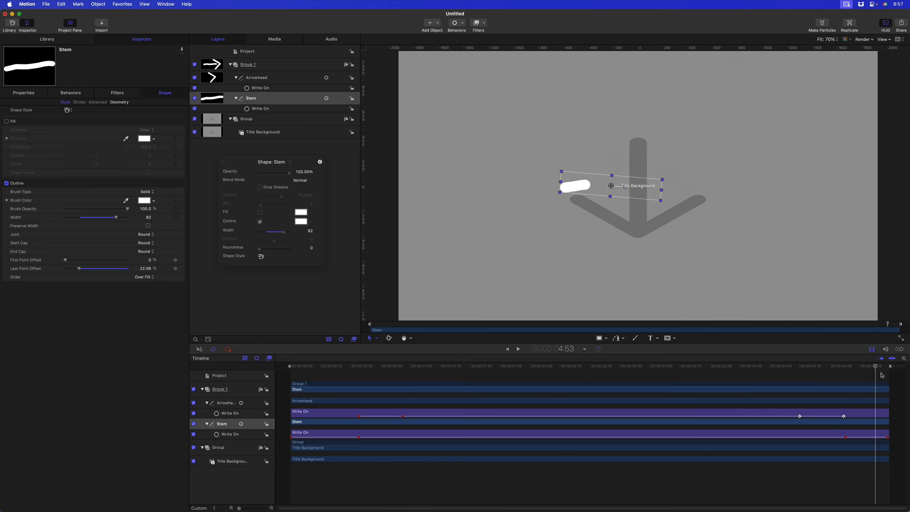
pyautogui.press('space')
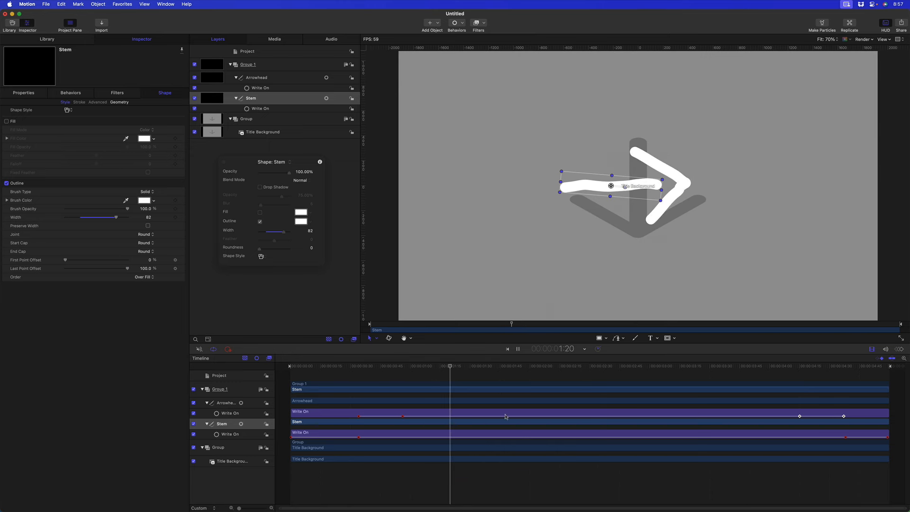
pyautogui.press('space')
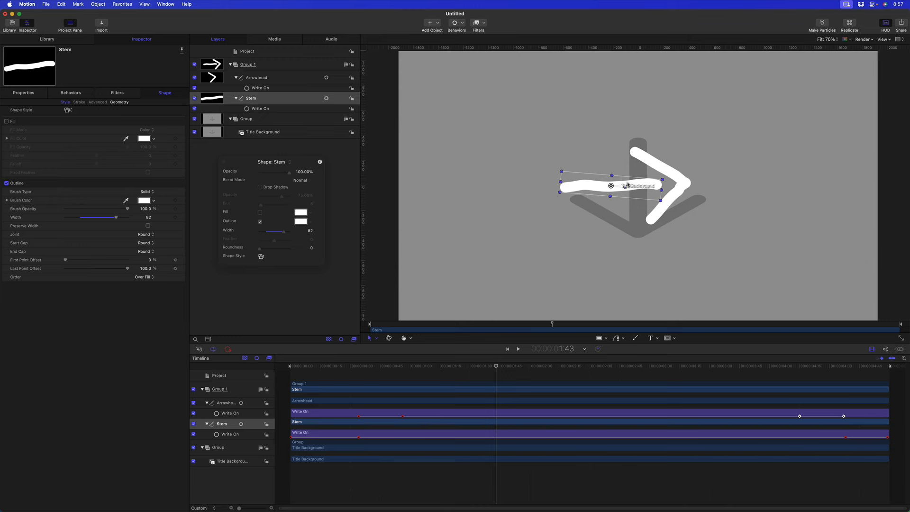
# - Edit the points of the arrowhead shape and delete the redundant control points clustered around its tip
pyautogui.click(227, 403)
pyautogui.rightClick(682, 189)
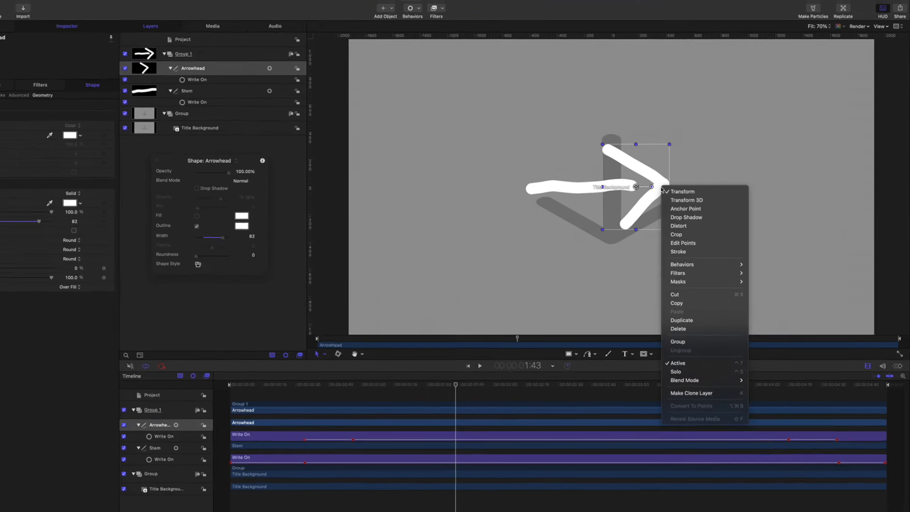
pyautogui.click(692, 240)
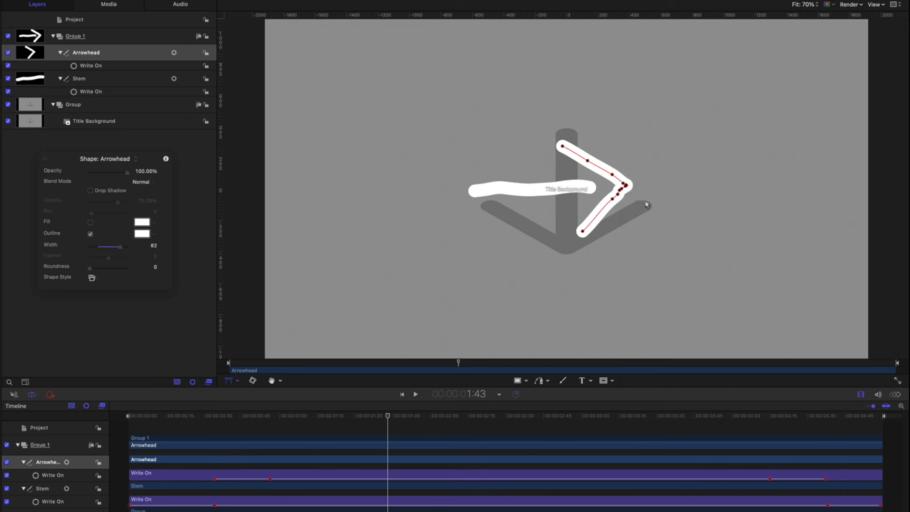
pyautogui.click(618, 196)
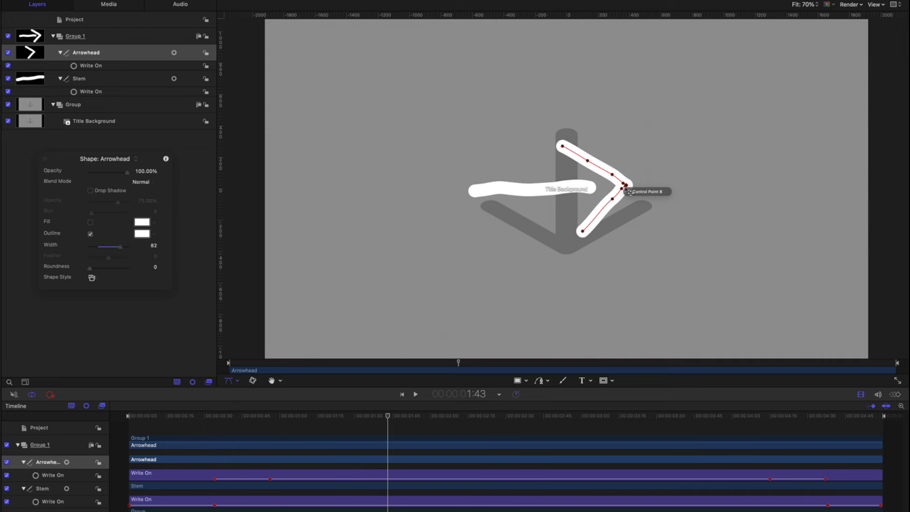
pyautogui.click(626, 190)
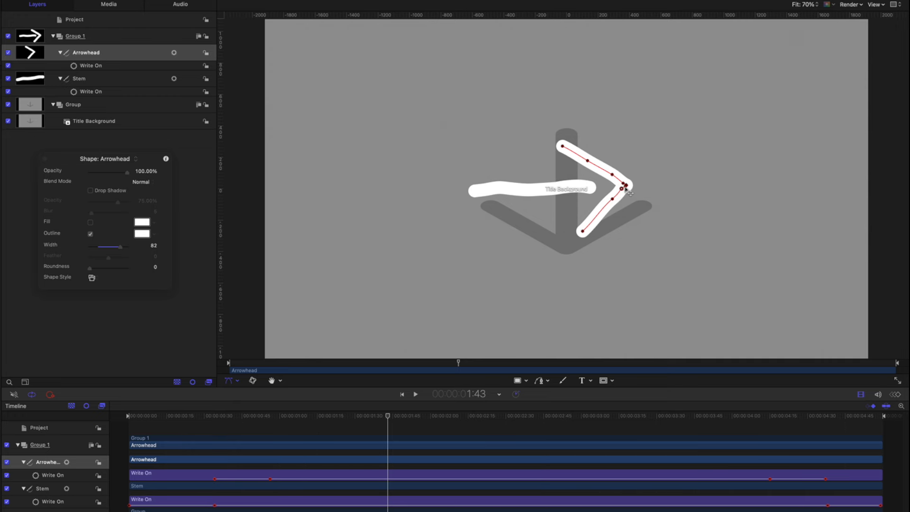
pyautogui.scroll(10, 625, 188)
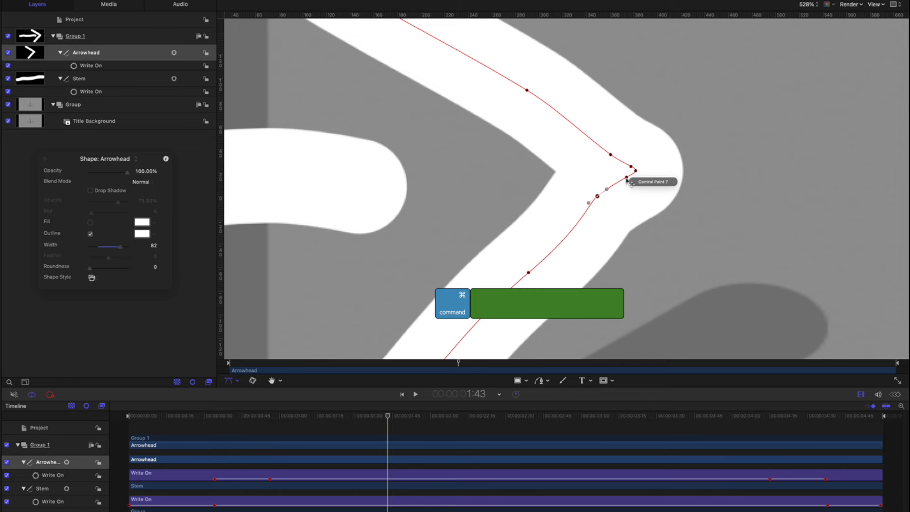
pyautogui.click(626, 178)
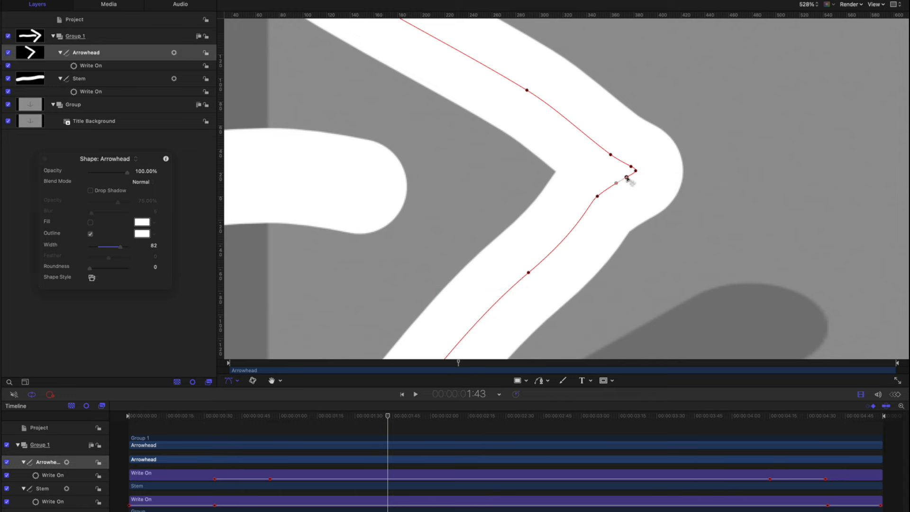
pyautogui.press('Delete')
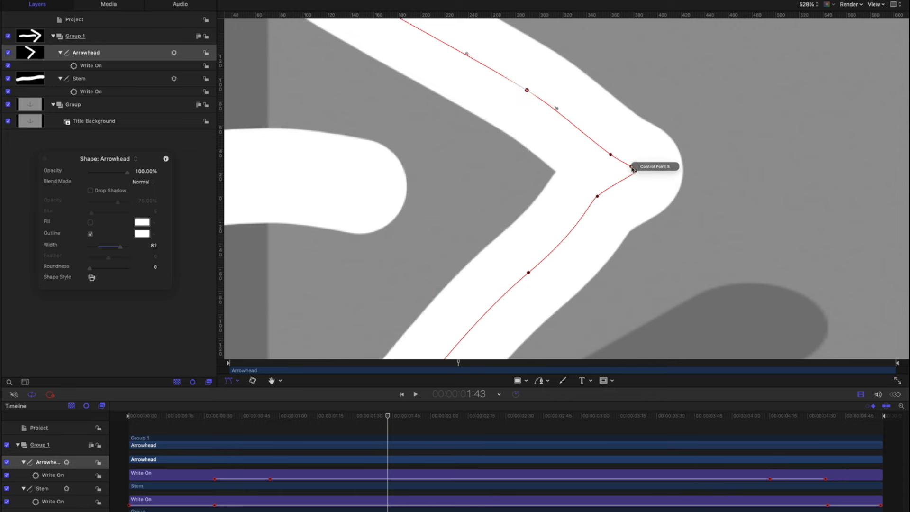
pyautogui.click(631, 168)
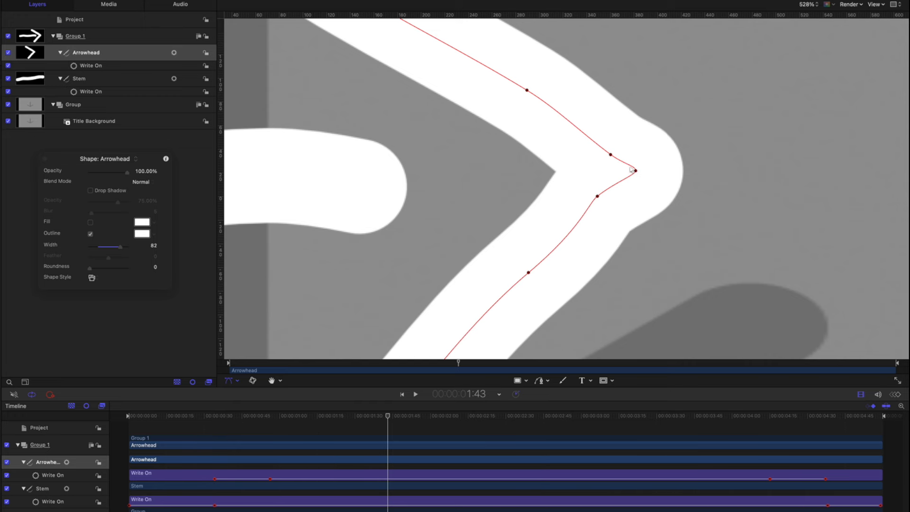
pyautogui.hotkey('shift', 'z')
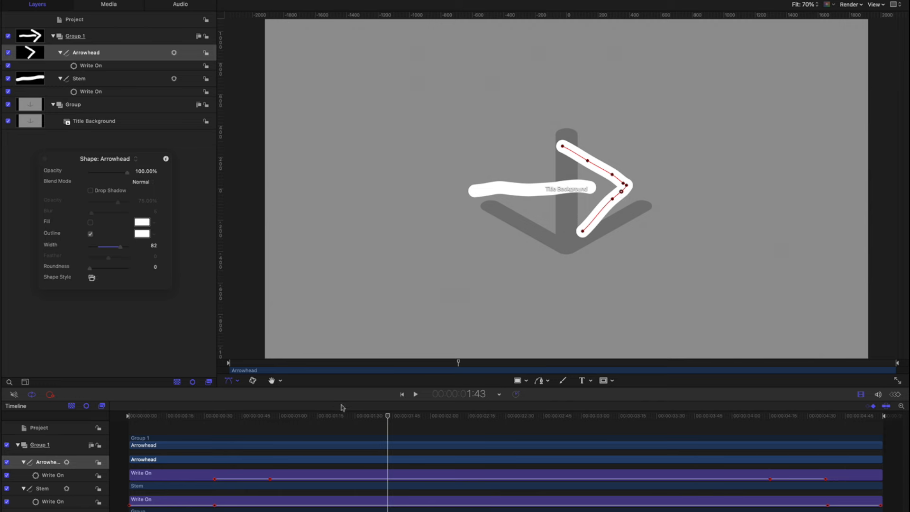
# - Delete three redundant control points from the stem's stroke and check the smoothed shape along the timeline
pyautogui.click(51, 489)
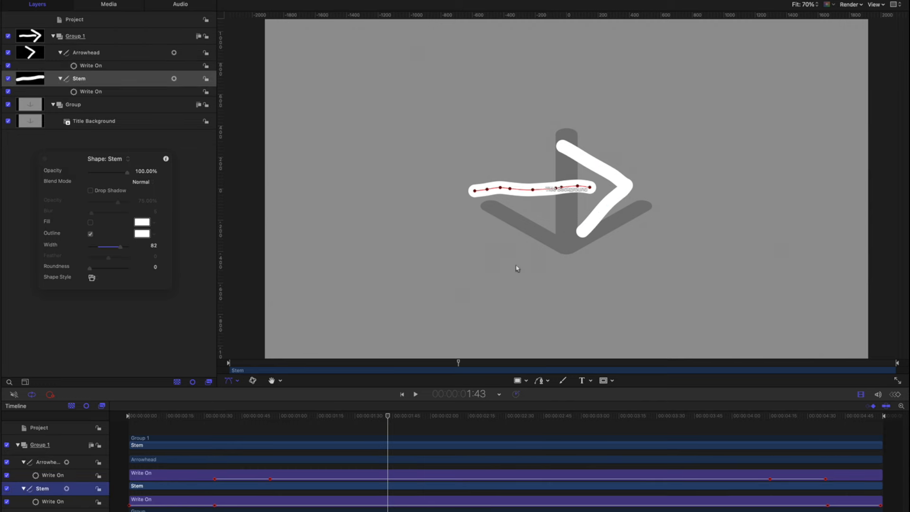
pyautogui.click(510, 190)
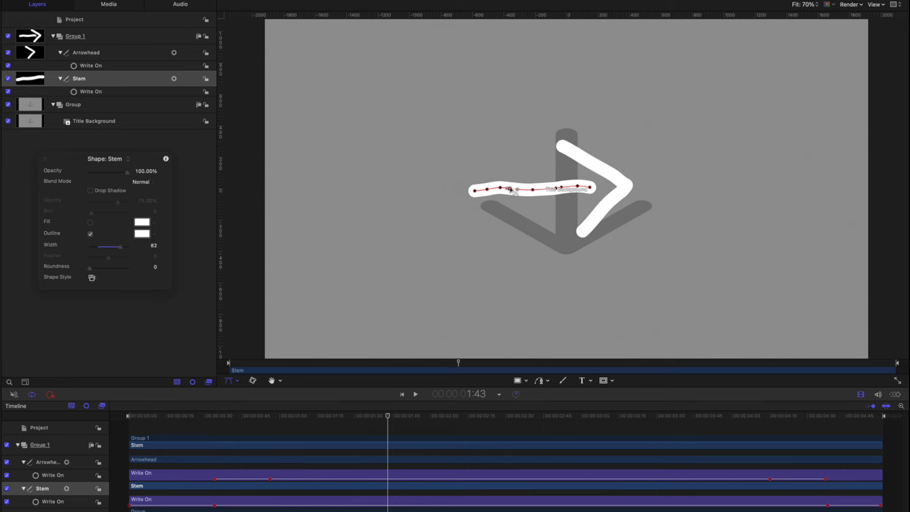
pyautogui.press('Delete')
pyautogui.click(555, 190)
pyautogui.press('Delete')
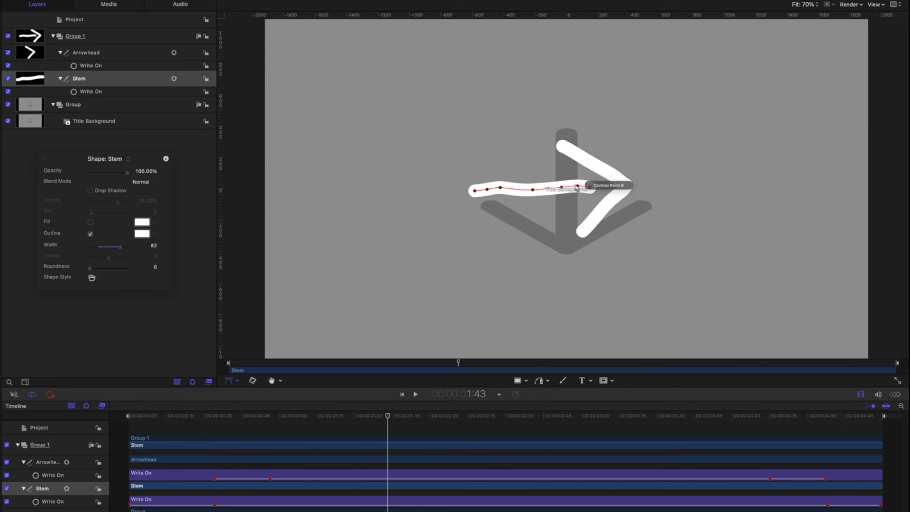
pyautogui.click(578, 187)
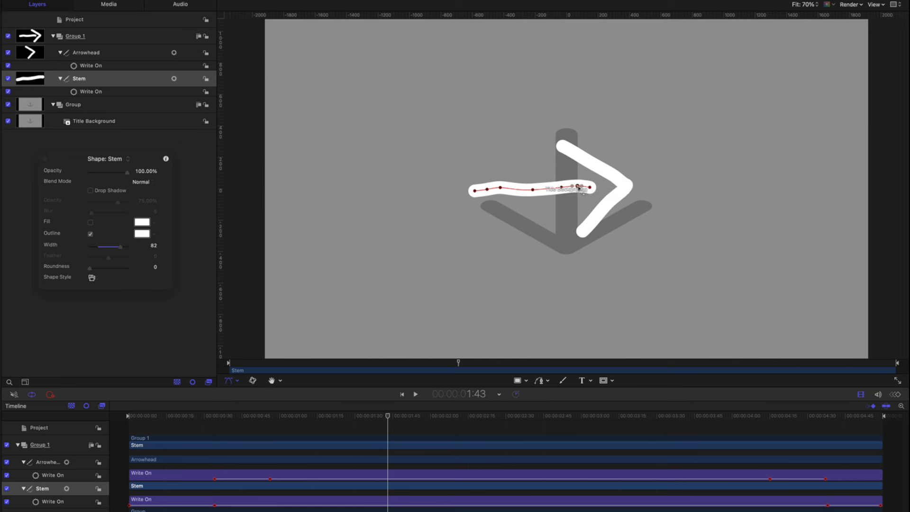
pyautogui.press('Delete')
pyautogui.press('s')
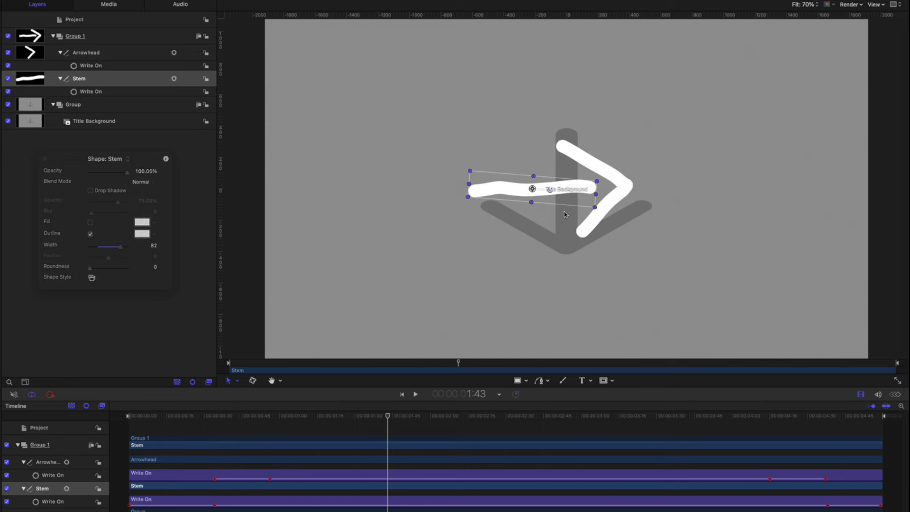
pyautogui.press('Home')
pyautogui.moveTo(109, 419); pyautogui.dragTo(515, 415)
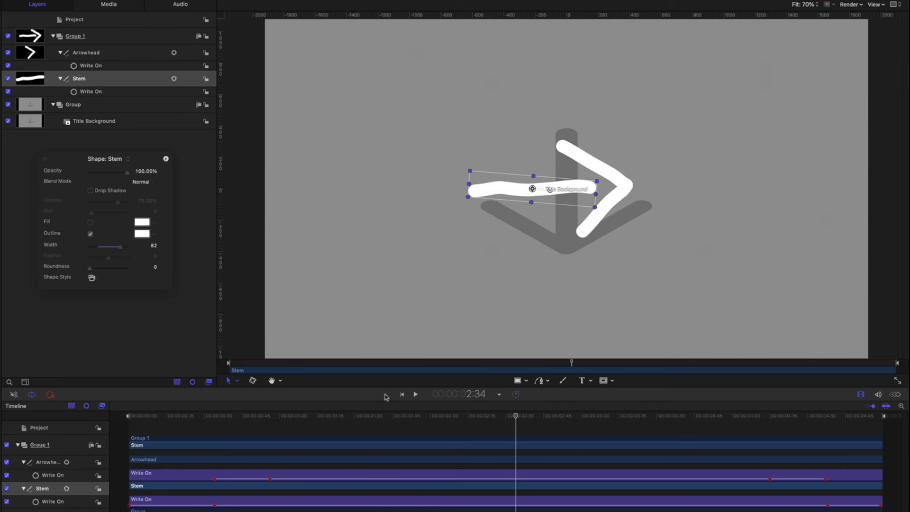
# - Set the Shape Outline of the stem's Write On behavior to Draw and Erase, and preview its opening frames
pyautogui.click(97, 66)
pyautogui.click(96, 91)
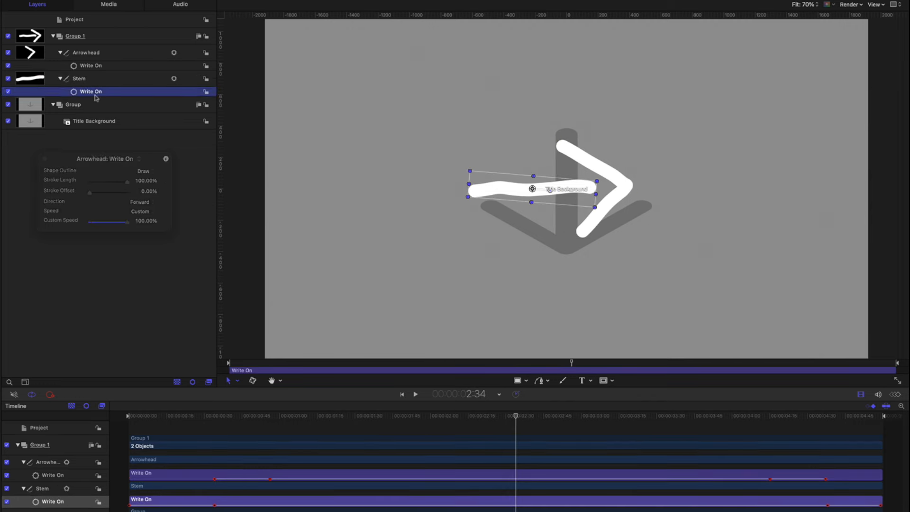
pyautogui.moveTo(189, 420)
pyautogui.mouseDown()
pyautogui.moveTo(131, 417)
pyautogui.moveTo(493, 417)
pyautogui.moveTo(880, 447)
pyautogui.moveTo(175, 421)
pyautogui.moveTo(695, 442)
pyautogui.moveTo(256, 429)
pyautogui.moveTo(171, 417)
pyautogui.moveTo(127, 432)
pyautogui.mouseUp()
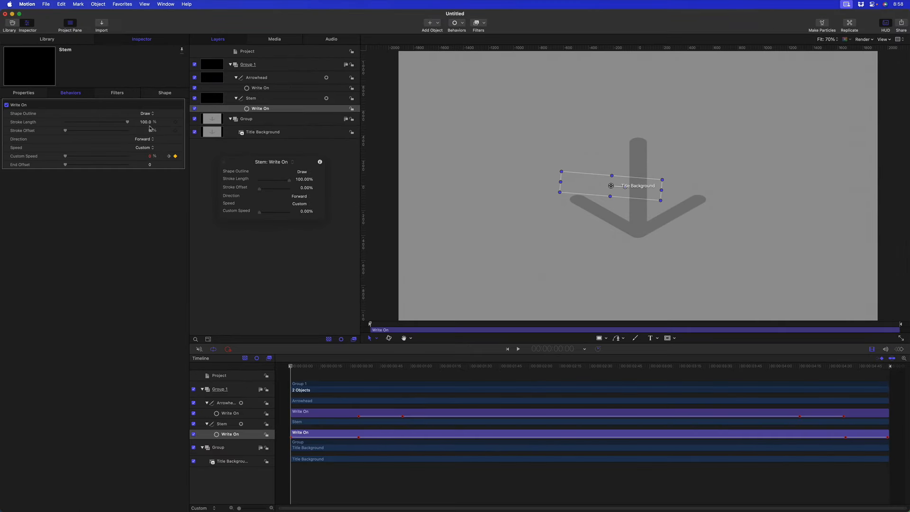
pyautogui.click(147, 114)
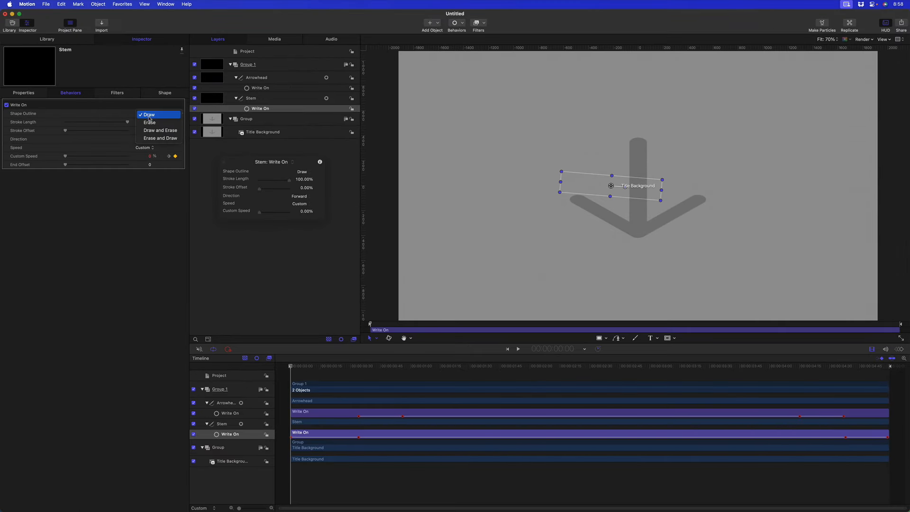
pyautogui.click(151, 131)
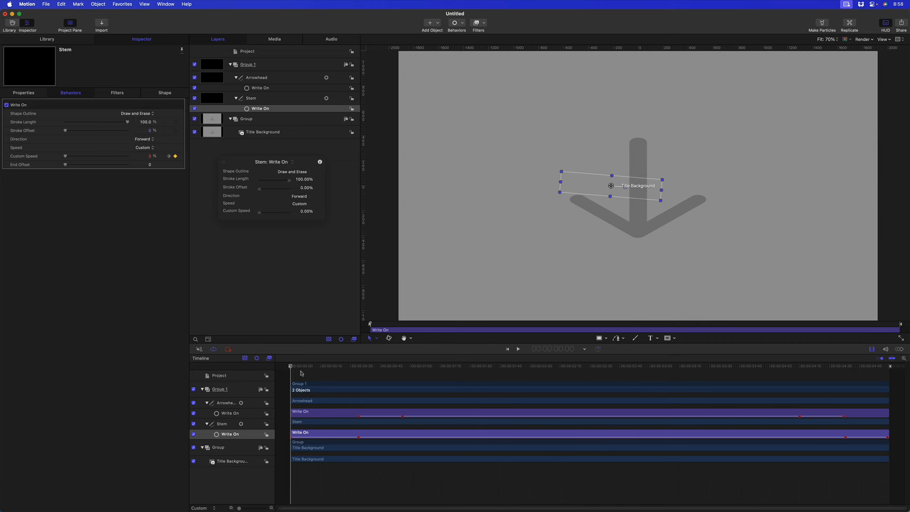
pyautogui.moveTo(302, 367)
pyautogui.mouseDown()
pyautogui.moveTo(444, 370)
pyautogui.moveTo(294, 371)
pyautogui.moveTo(365, 371)
pyautogui.moveTo(305, 367)
pyautogui.mouseUp()
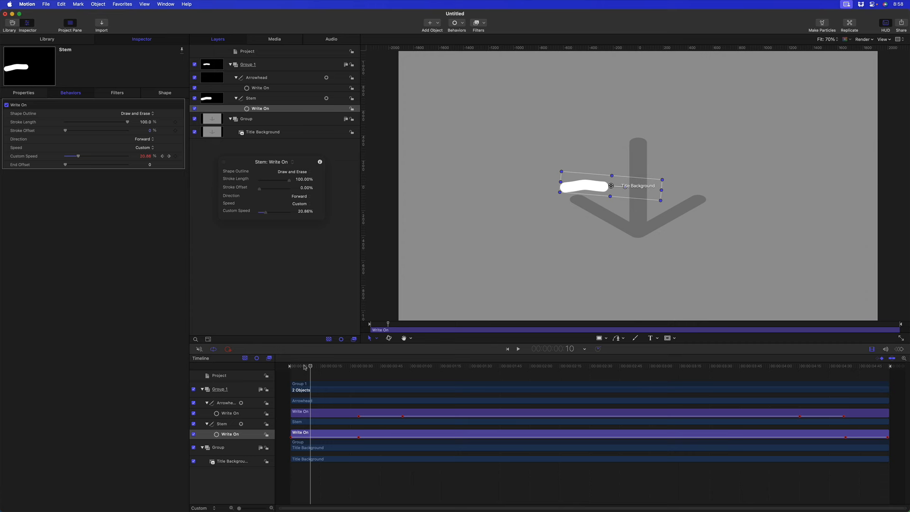
# - Set the stem's Custom Speed keyframes at frame 34 and 4:38 to 50%
pyautogui.click(169, 156)
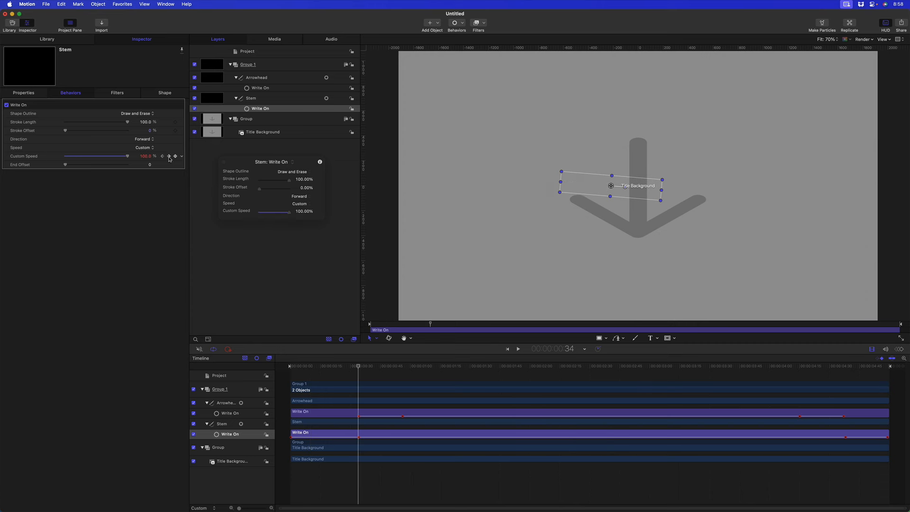
pyautogui.doubleClick(145, 156)
pyautogui.write('50')
pyautogui.press('Return')
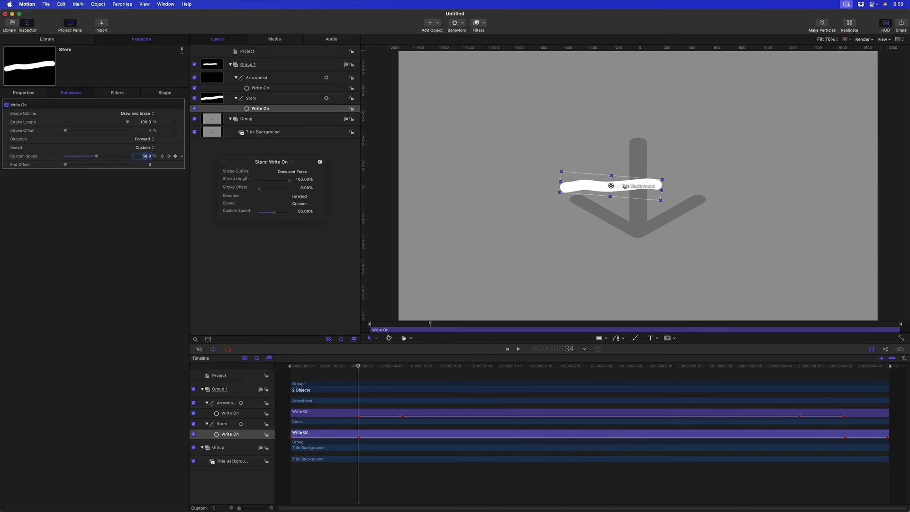
pyautogui.click(169, 156)
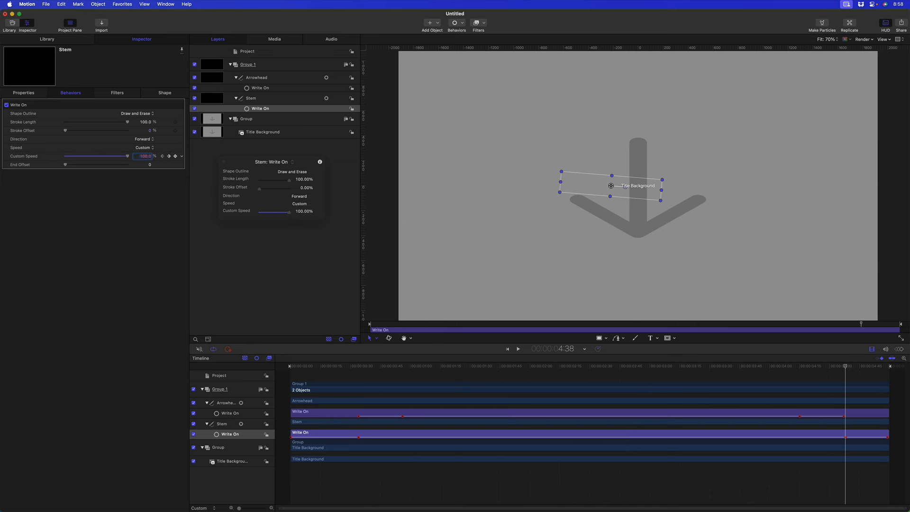
pyautogui.click(146, 156)
pyautogui.write('50')
pyautogui.press('Return')
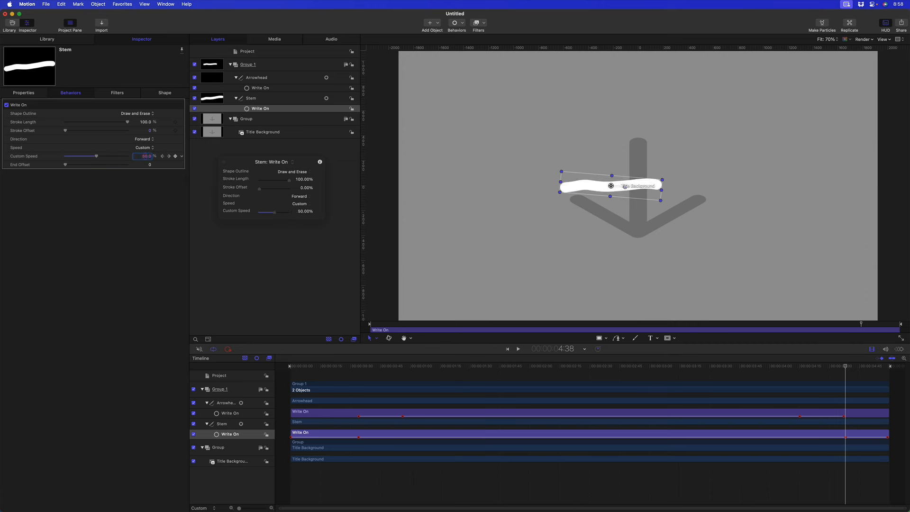
# - Set the stem's final Custom Speed keyframe at 4:59 to 100% and preview the animation with the arrowhead hidden and shown
pyautogui.click(169, 156)
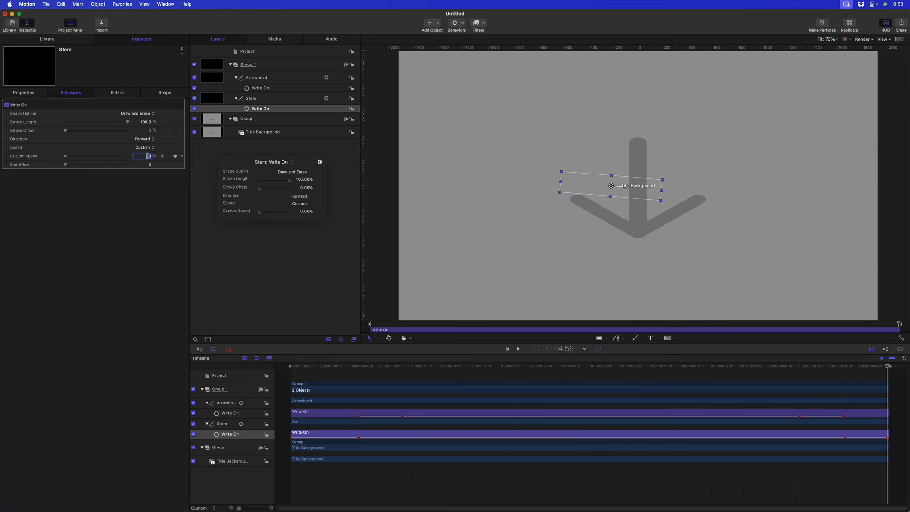
pyautogui.write('100')
pyautogui.press('Return')
pyautogui.moveTo(332, 366)
pyautogui.mouseDown()
pyautogui.moveTo(290, 366)
pyautogui.moveTo(894, 397)
pyautogui.moveTo(299, 400)
pyautogui.moveTo(884, 398)
pyautogui.moveTo(215, 392)
pyautogui.mouseUp()
pyautogui.click(193, 403)
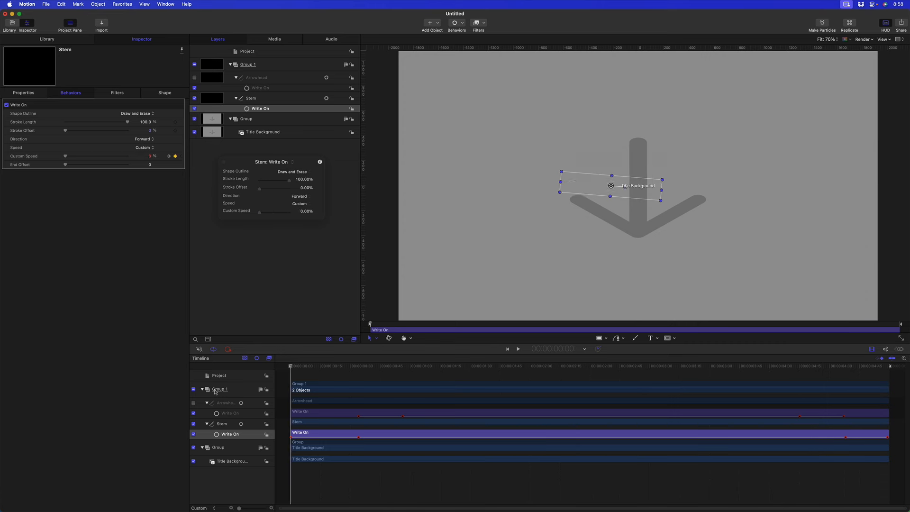
pyautogui.click(194, 403)
pyautogui.moveTo(301, 369); pyautogui.dragTo(600, 379)
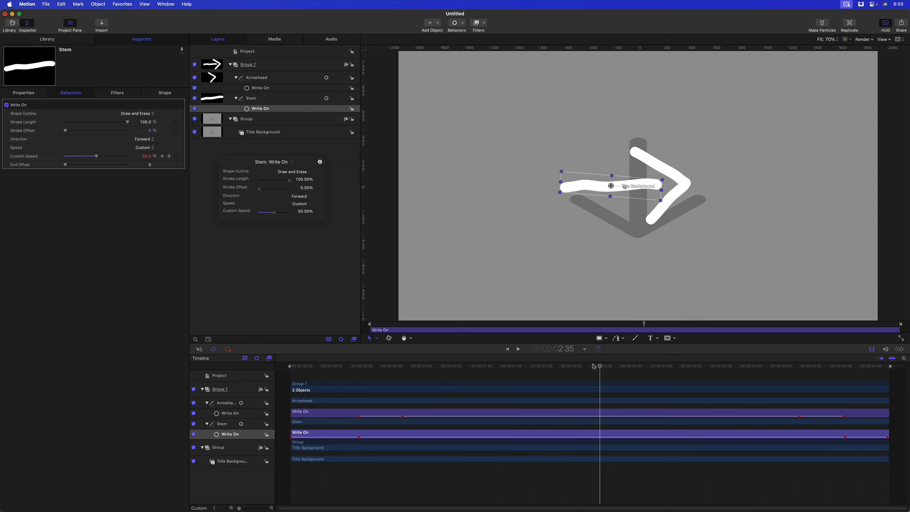
# - Add a project marker at 1:28, after the arrow is fully drawn, and set its type to Build In - Optional
pyautogui.moveTo(600, 366); pyautogui.dragTo(599, 371)
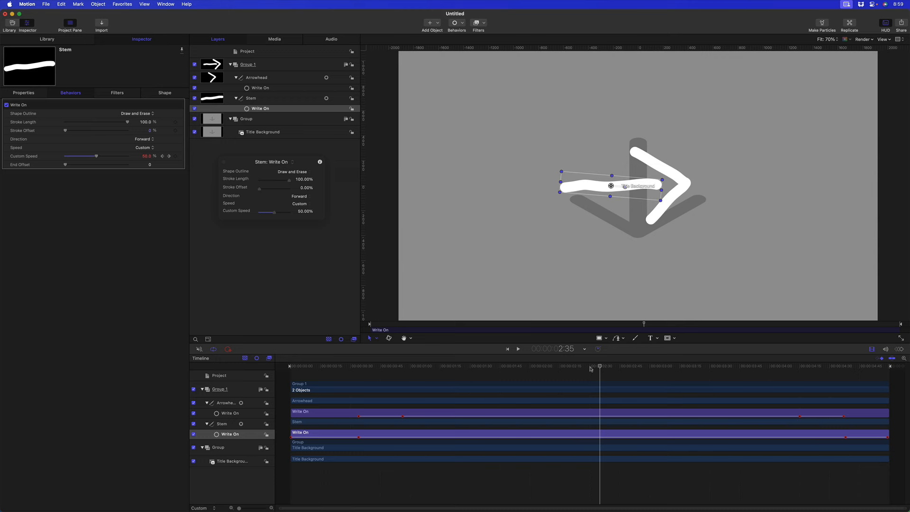
pyautogui.moveTo(591, 369)
pyautogui.mouseDown()
pyautogui.moveTo(290, 369)
pyautogui.moveTo(800, 372)
pyautogui.moveTo(889, 397)
pyautogui.moveTo(524, 375)
pyautogui.moveTo(533, 378)
pyautogui.mouseUp()
pyautogui.moveTo(532, 367); pyautogui.dragTo(455, 377)
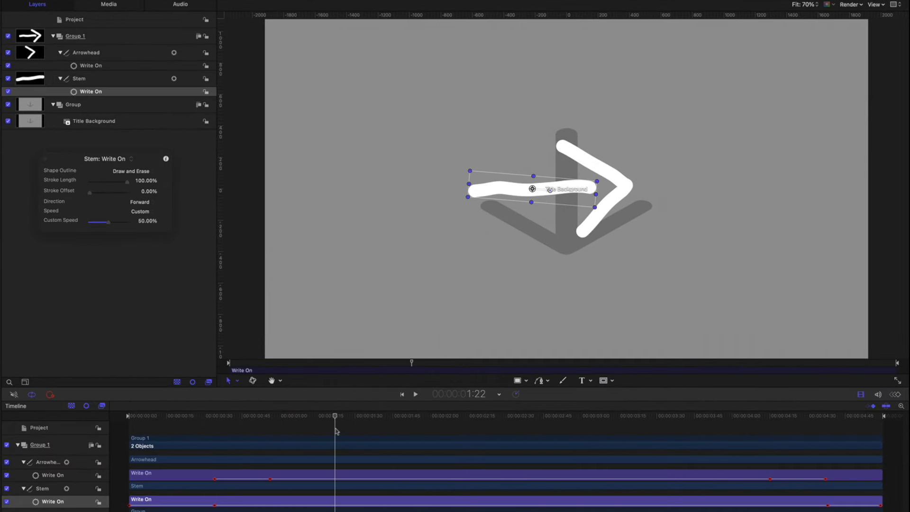
pyautogui.moveTo(337, 417); pyautogui.dragTo(351, 419)
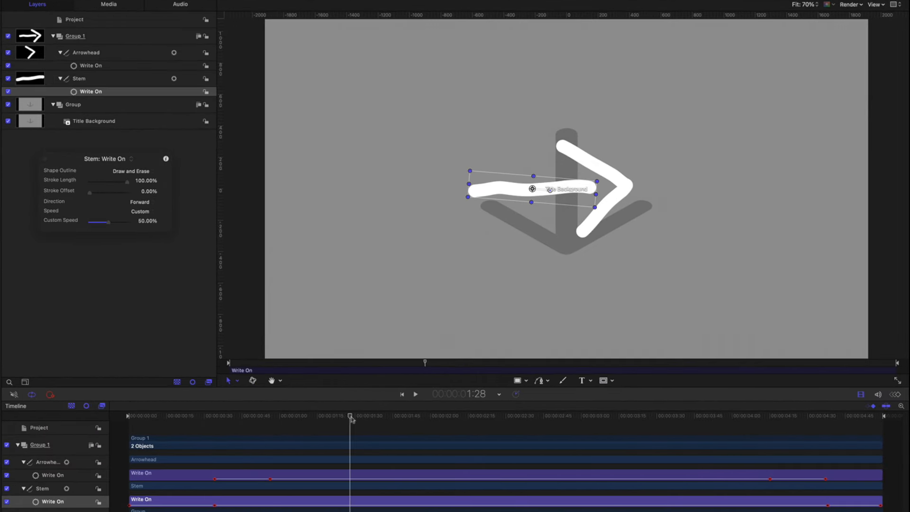
pyautogui.hotkey('shift', 'm')
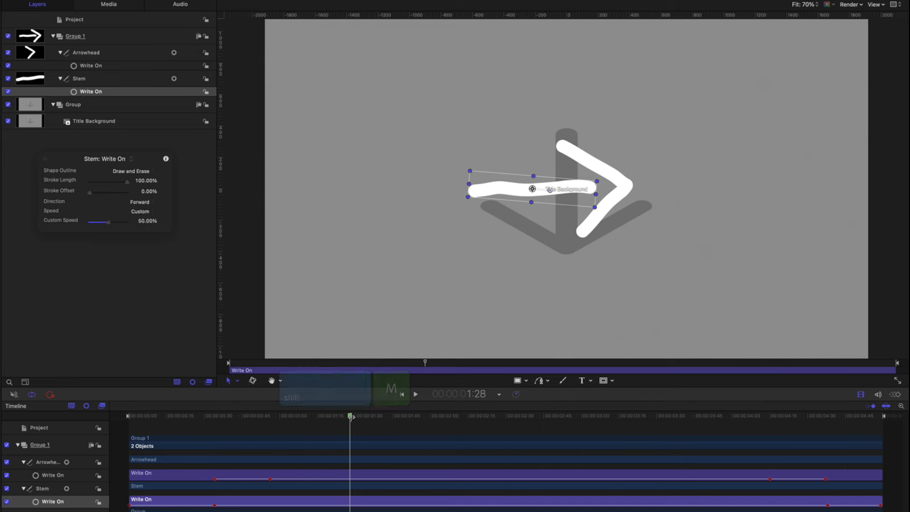
pyautogui.press('alt+super+m')
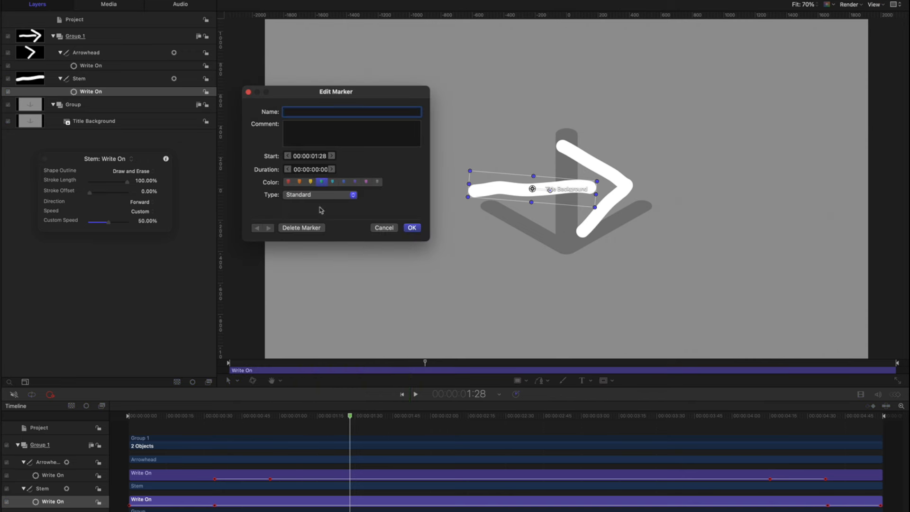
pyautogui.click(317, 195)
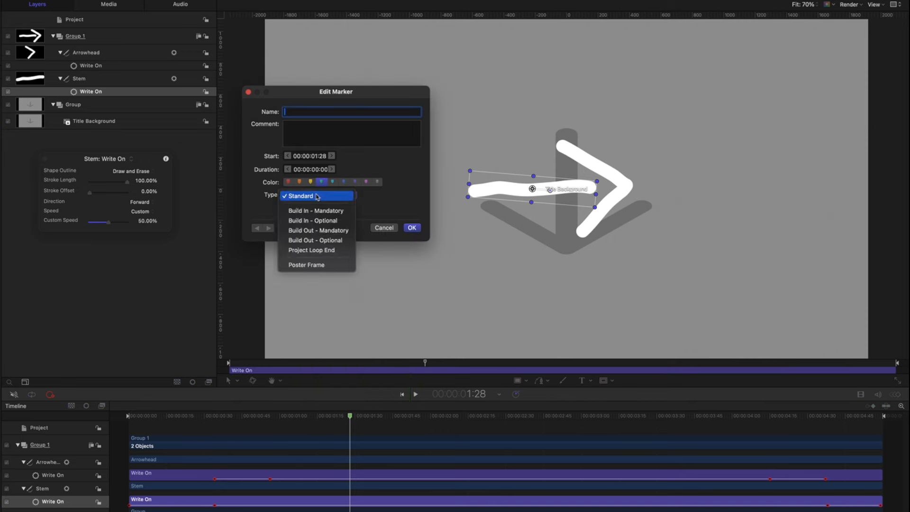
pyautogui.click(319, 221)
pyautogui.click(410, 229)
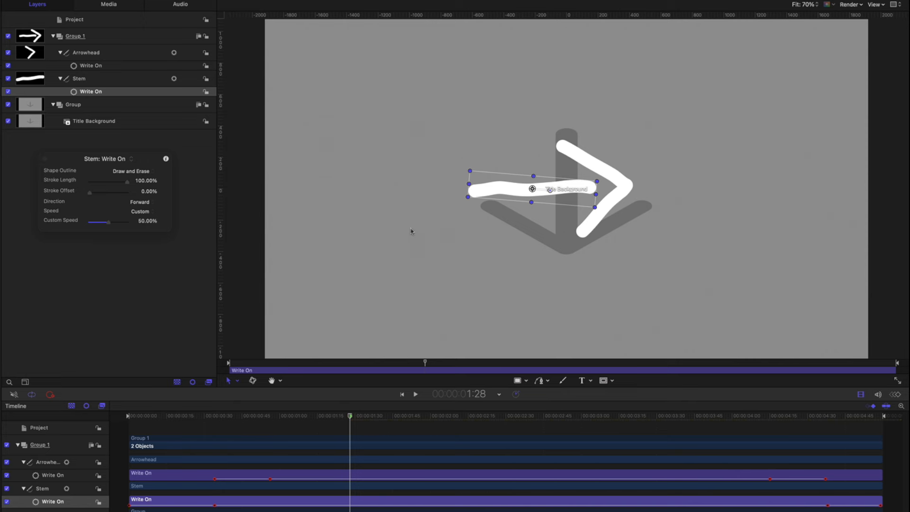
# - Add a project marker at 3:38, before the arrow starts erasing, and set its type to Build Out - Optional
pyautogui.moveTo(686, 417)
pyautogui.mouseDown()
pyautogui.moveTo(638, 417)
pyautogui.moveTo(722, 417)
pyautogui.moveTo(677, 419)
pyautogui.mouseUp()
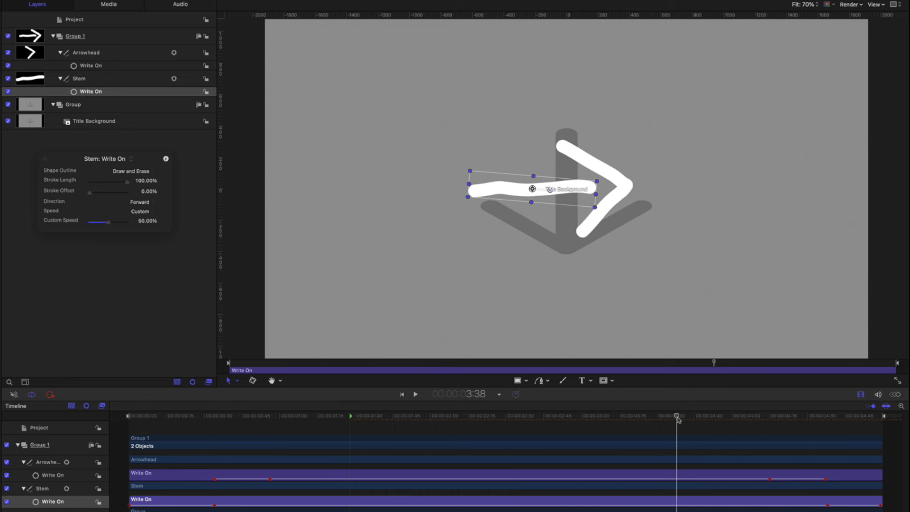
pyautogui.press('alt+super+m')
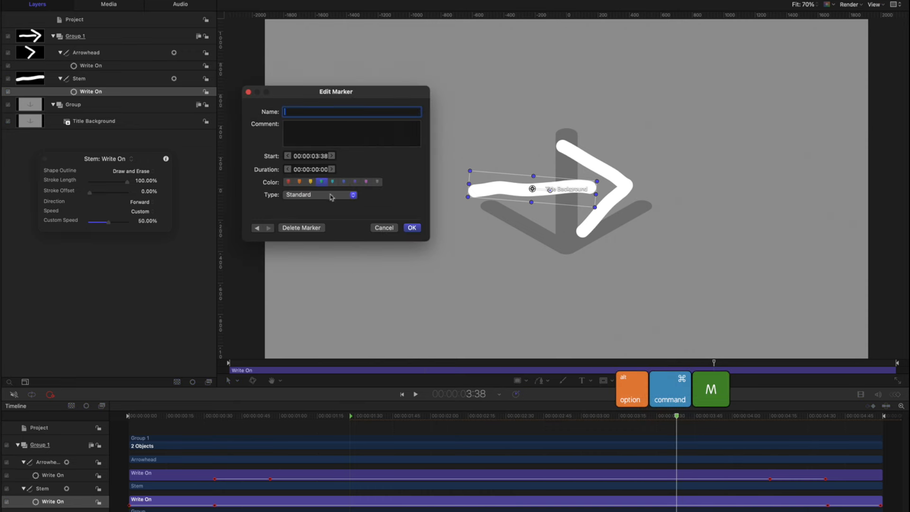
pyautogui.click(331, 196)
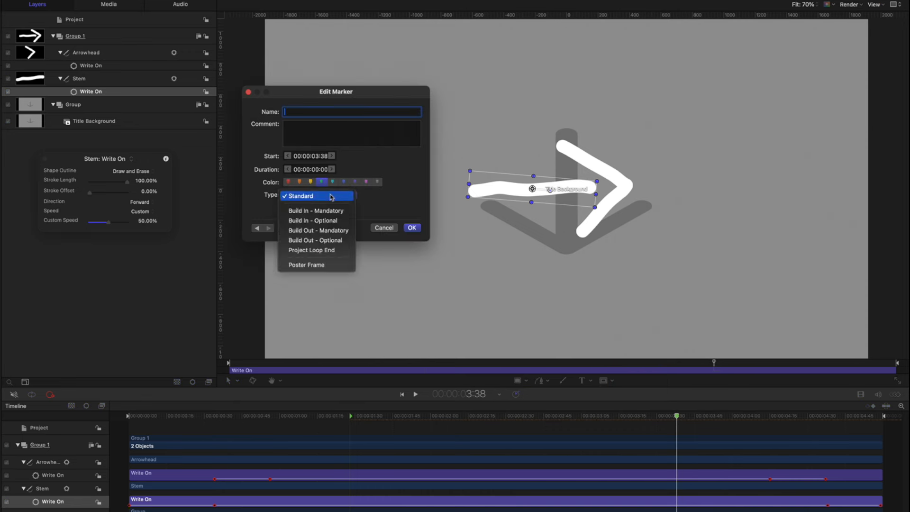
pyautogui.click(334, 241)
pyautogui.press('Return')
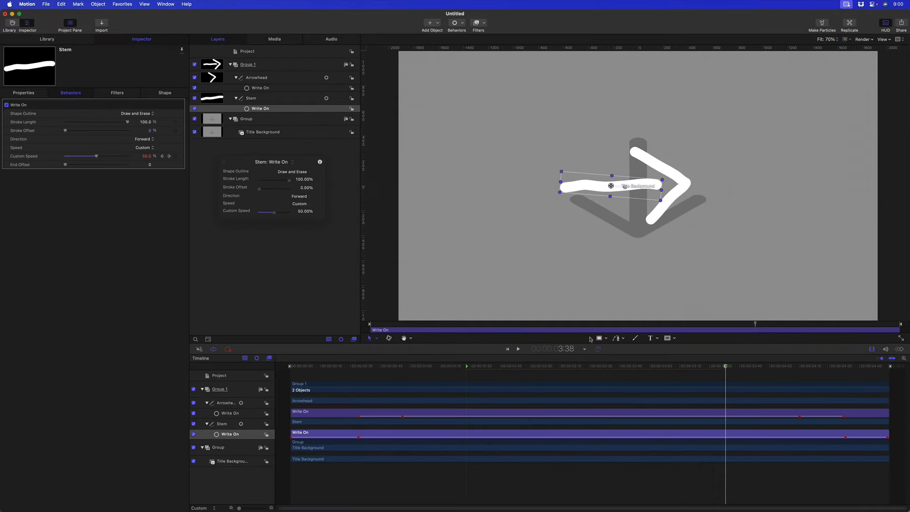
# - Show the project's published Build In and Build Out parameters and toggle the Build Out option
pyautogui.moveTo(622, 365); pyautogui.dragTo(571, 366)
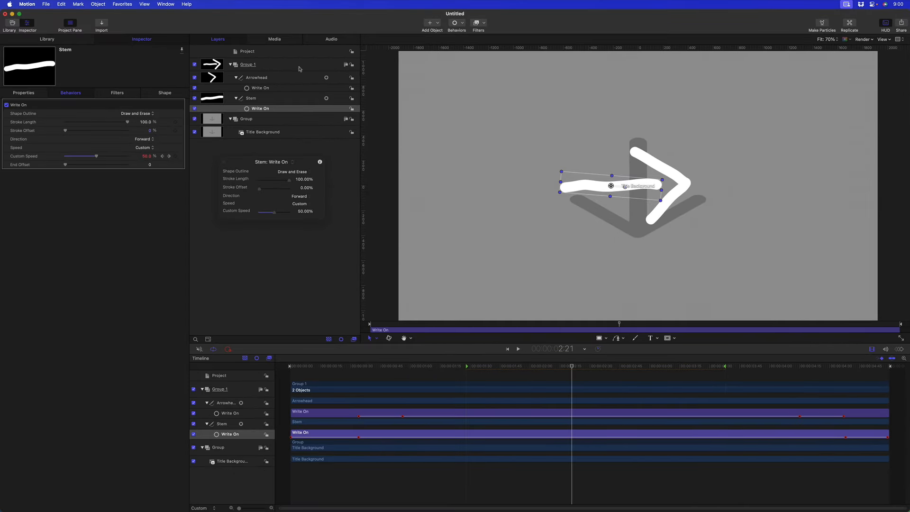
pyautogui.click(280, 53)
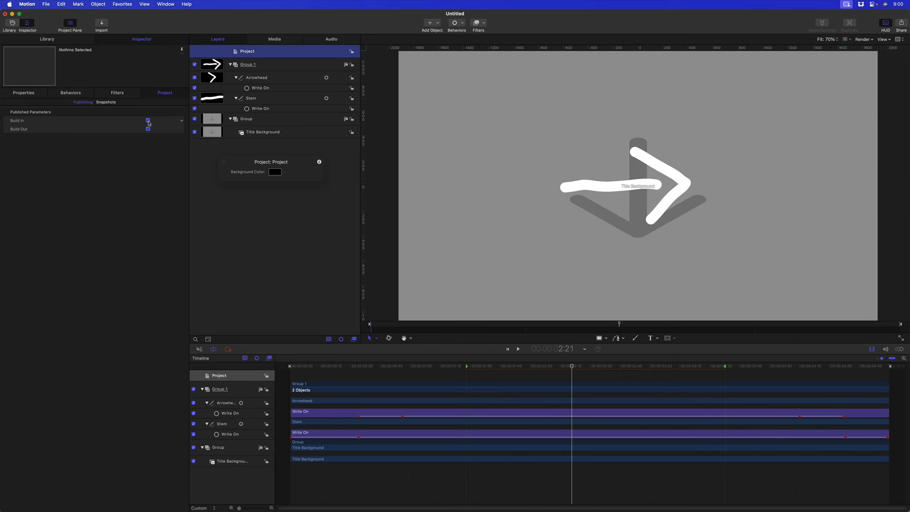
pyautogui.moveTo(618, 366)
pyautogui.mouseDown()
pyautogui.moveTo(871, 366)
pyautogui.moveTo(292, 365)
pyautogui.moveTo(889, 374)
pyautogui.moveTo(627, 374)
pyautogui.mouseUp()
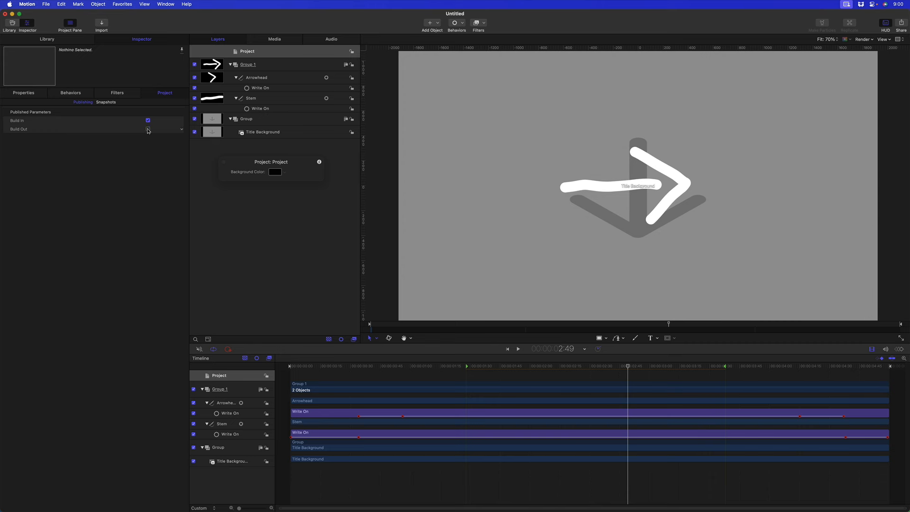
pyautogui.click(148, 129)
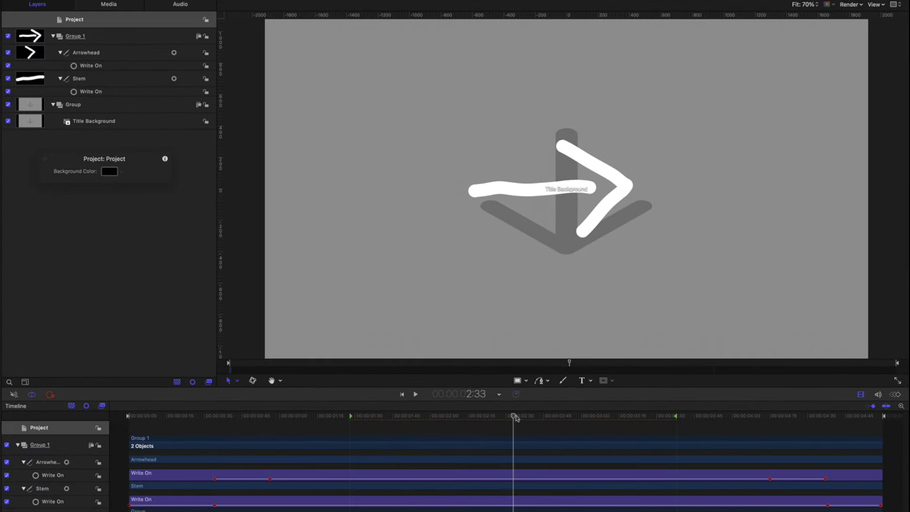
# - Add a project marker at 2:33, where the arrow is fully drawn, and set its type to Poster Frame
pyautogui.hotkey('shift', 'm')
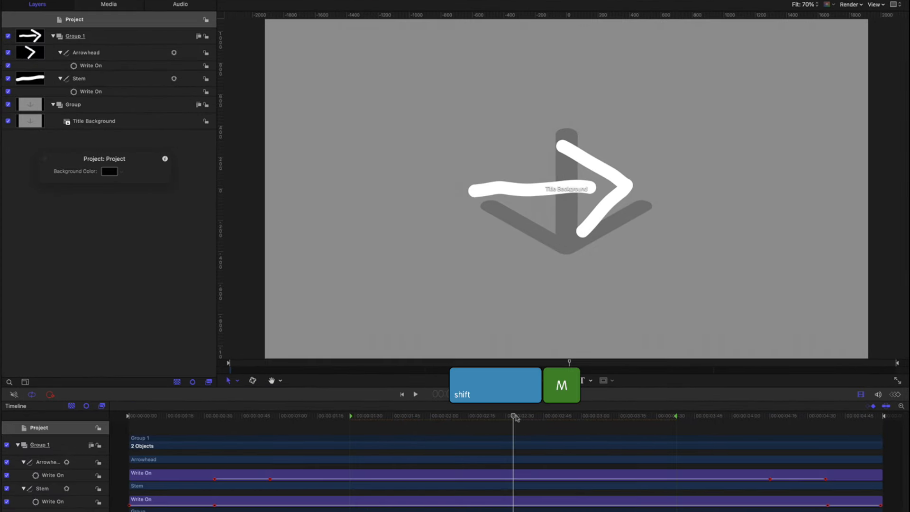
pyautogui.press('alt+super+m')
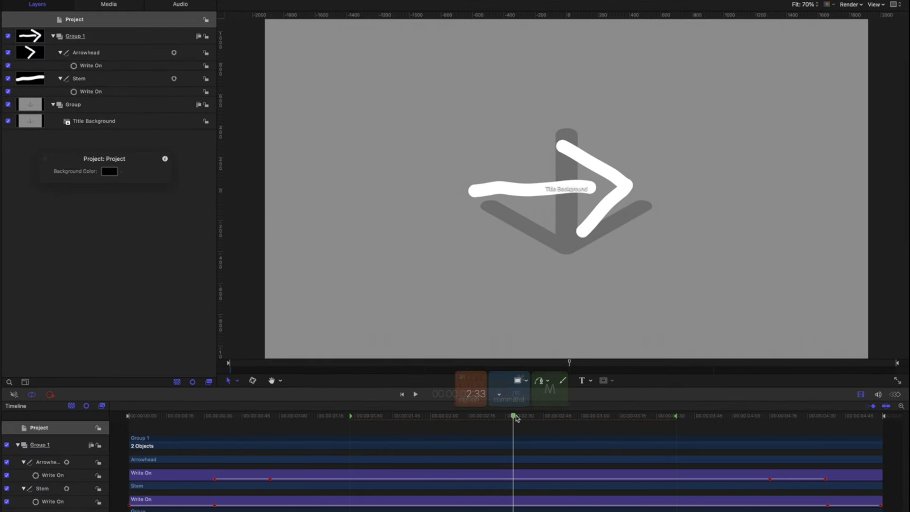
pyautogui.click(335, 199)
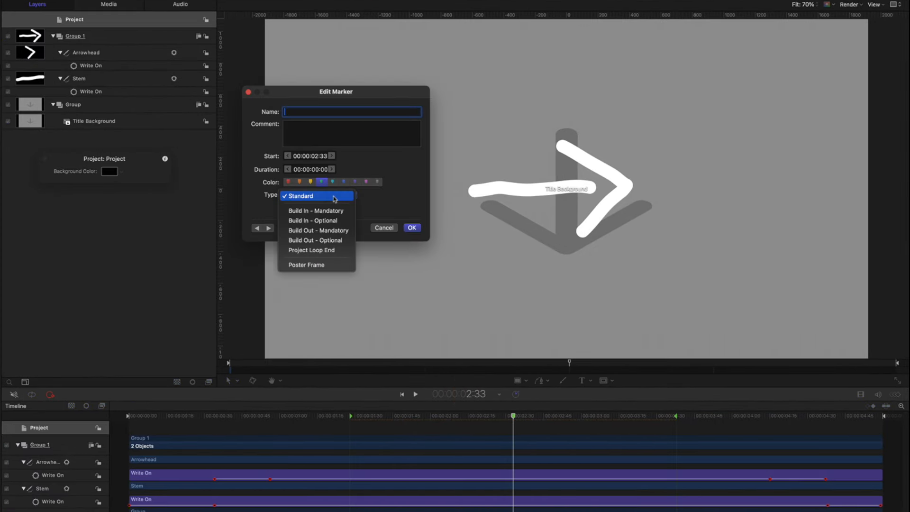
pyautogui.click(327, 265)
pyautogui.click(411, 228)
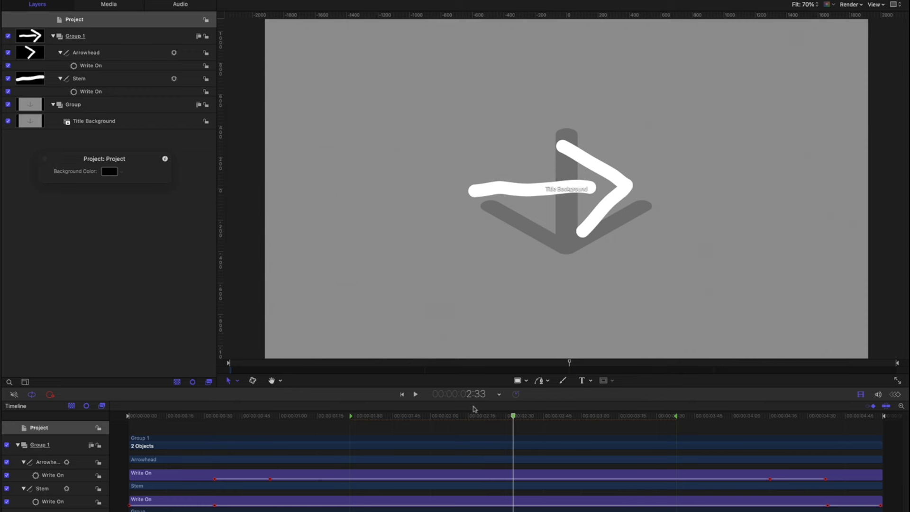
pyautogui.moveTo(458, 415)
pyautogui.mouseDown()
pyautogui.moveTo(510, 414)
pyautogui.moveTo(161, 416)
pyautogui.moveTo(508, 415)
pyautogui.moveTo(516, 423)
pyautogui.mouseUp()
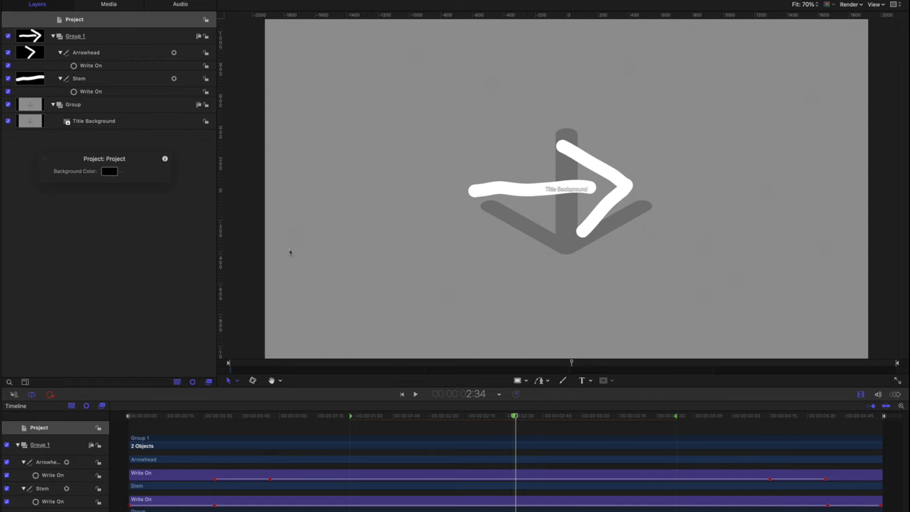
# - Try a light turquoise Brush Color on the stem's outline and undo it
pyautogui.click(109, 78)
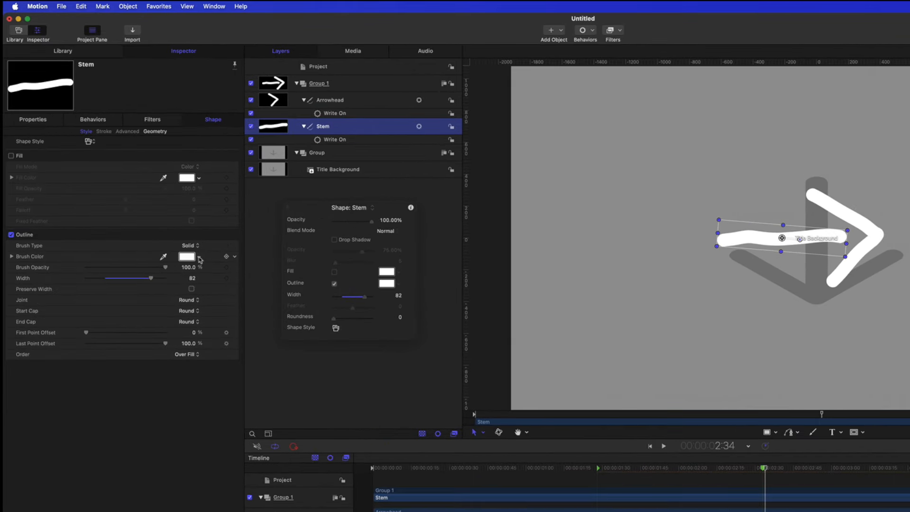
pyautogui.click(154, 202)
pyautogui.click(171, 229)
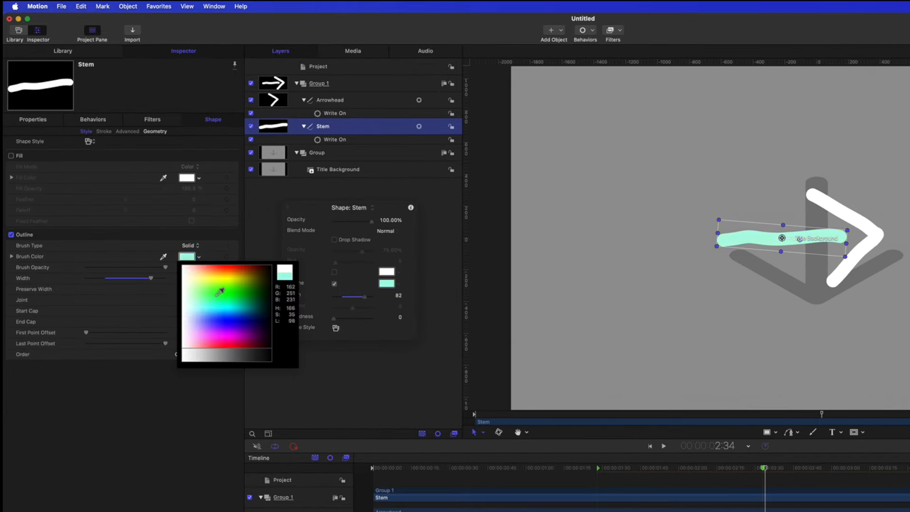
pyautogui.click(101, 466)
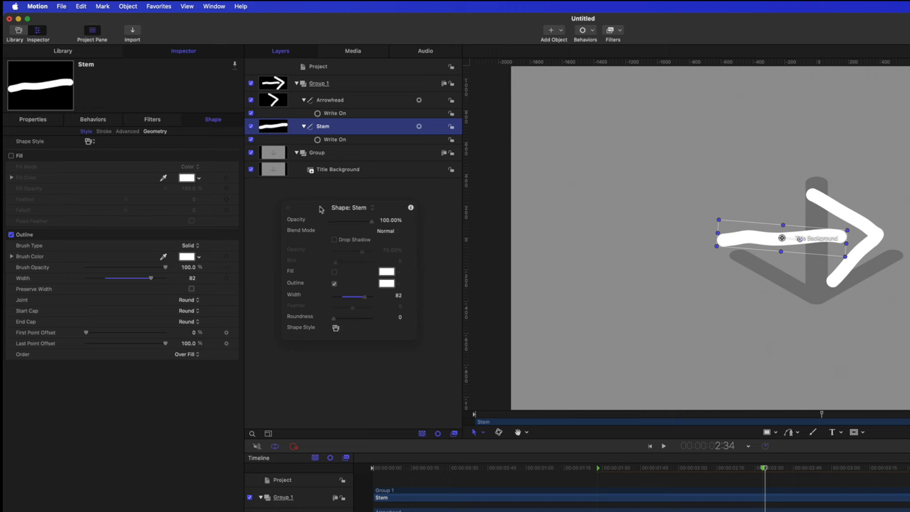
pyautogui.moveTo(314, 212); pyautogui.dragTo(310, 273)
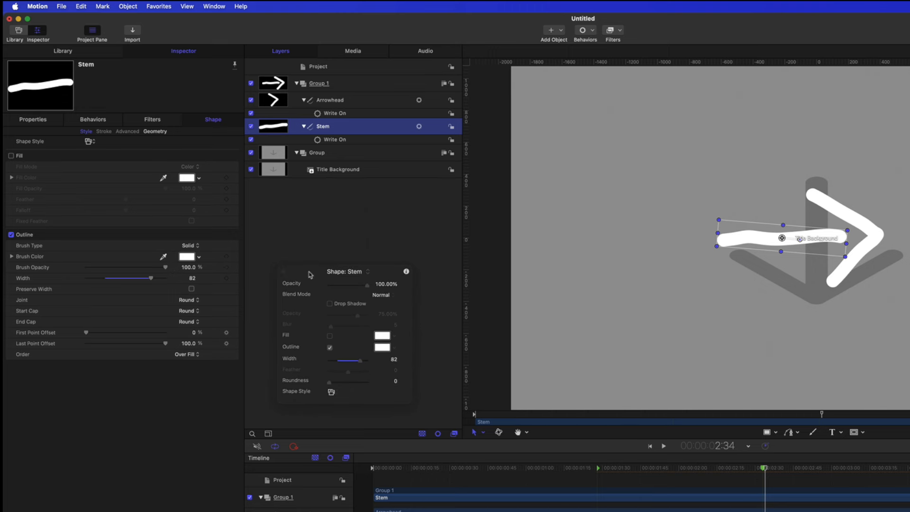
# - Nudge the stem slightly toward the arrowhead and link its Brush Color to the Arrowhead's with a Link parameter behavior
pyautogui.moveTo(782, 239); pyautogui.dragTo(788, 238)
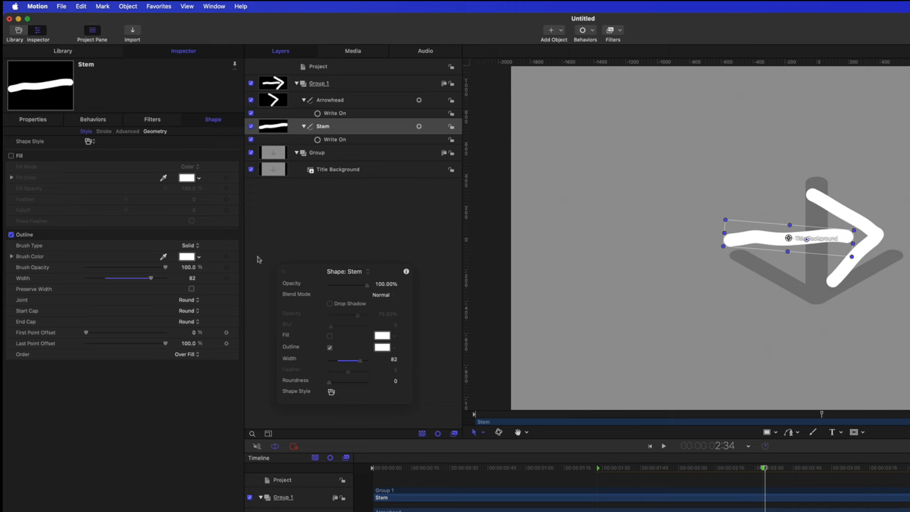
pyautogui.click(235, 257)
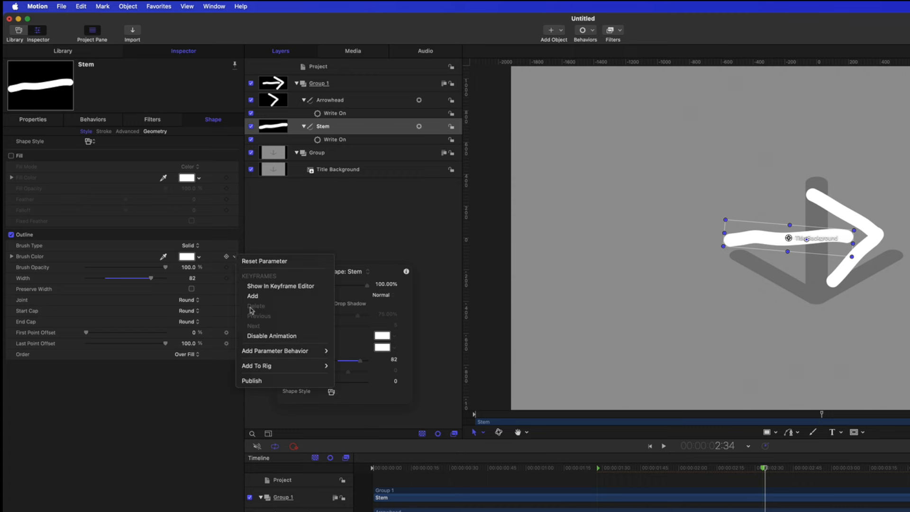
pyautogui.moveTo(284, 352)
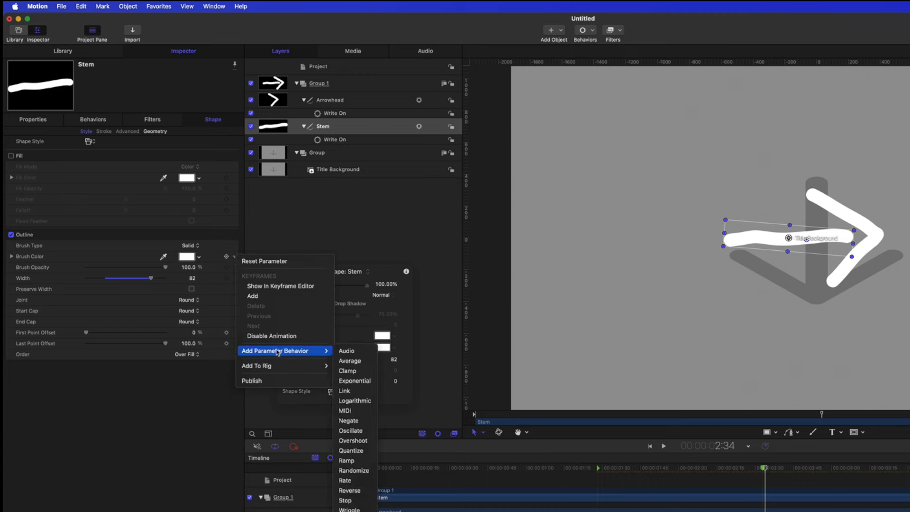
pyautogui.click(342, 391)
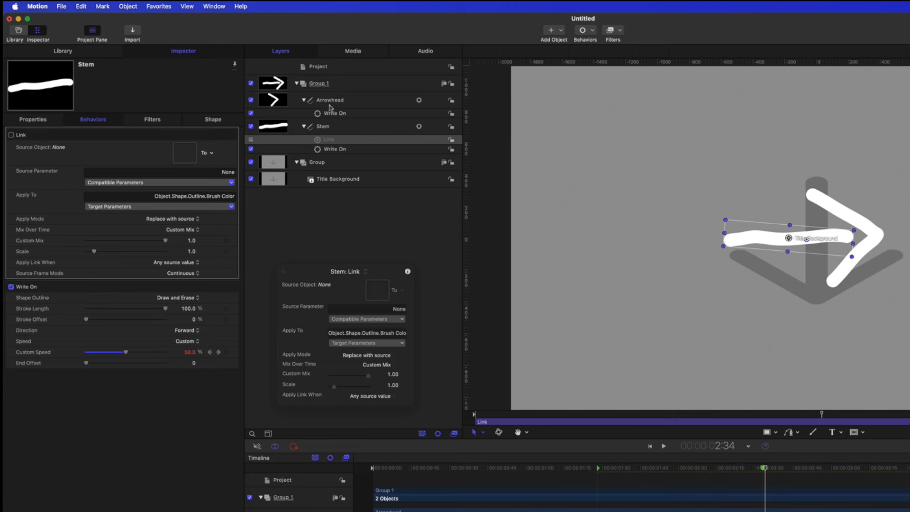
pyautogui.moveTo(336, 101); pyautogui.dragTo(187, 152)
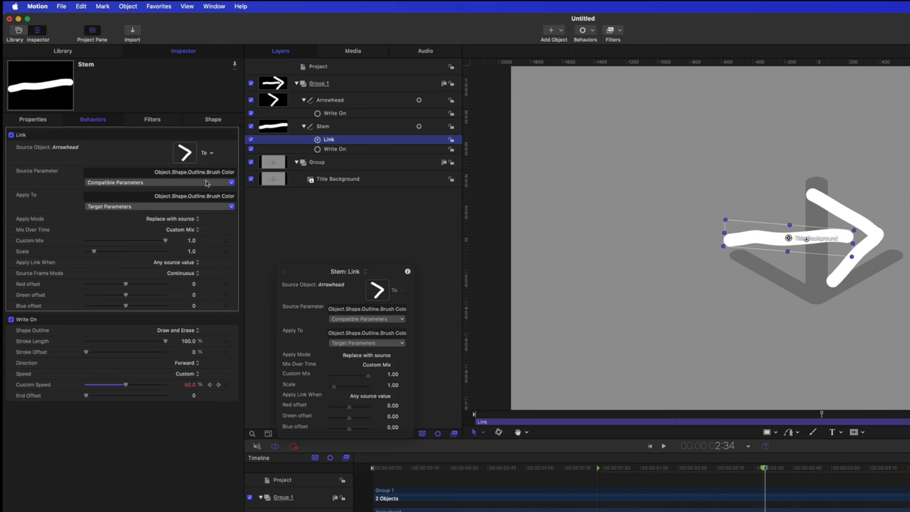
# - Test the color link by trying a turquoise Brush Color on the arrowhead, and undo it
pyautogui.click(353, 101)
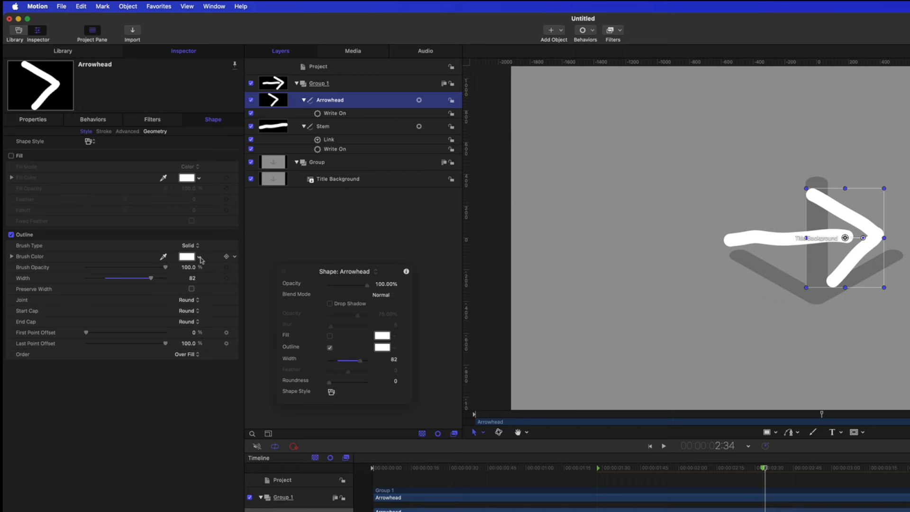
pyautogui.click(199, 257)
pyautogui.moveTo(229, 302)
pyautogui.mouseDown()
pyautogui.moveTo(229, 315)
pyautogui.moveTo(232, 302)
pyautogui.mouseUp()
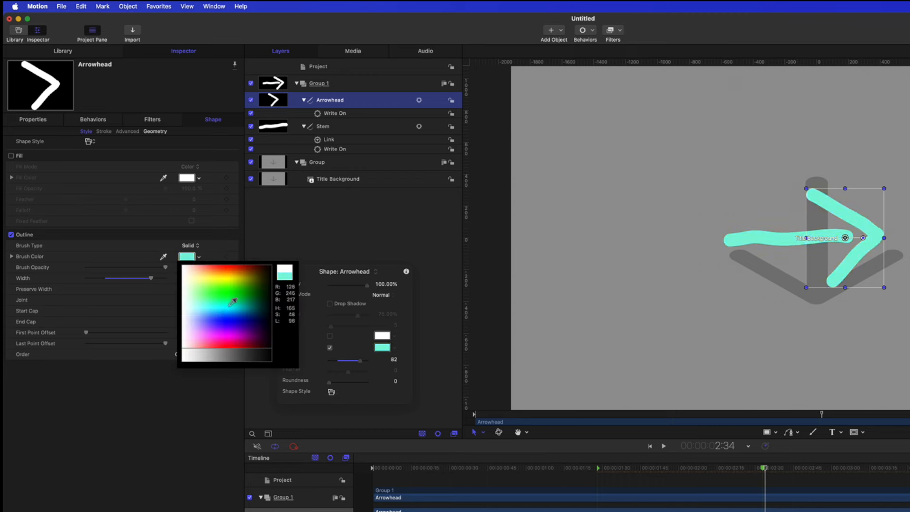
pyautogui.click(118, 422)
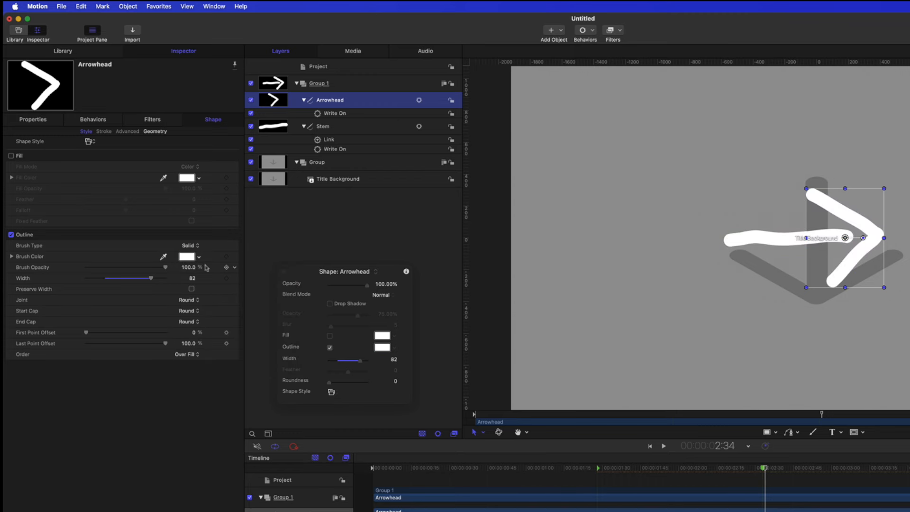
# - Publish the arrowhead's Brush Color and rename the project's published parameter to Color
pyautogui.click(234, 257)
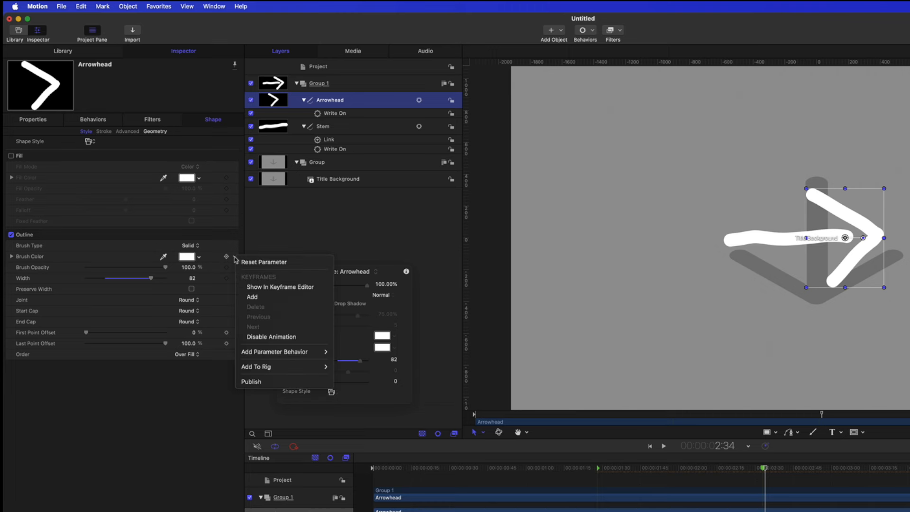
pyautogui.click(264, 383)
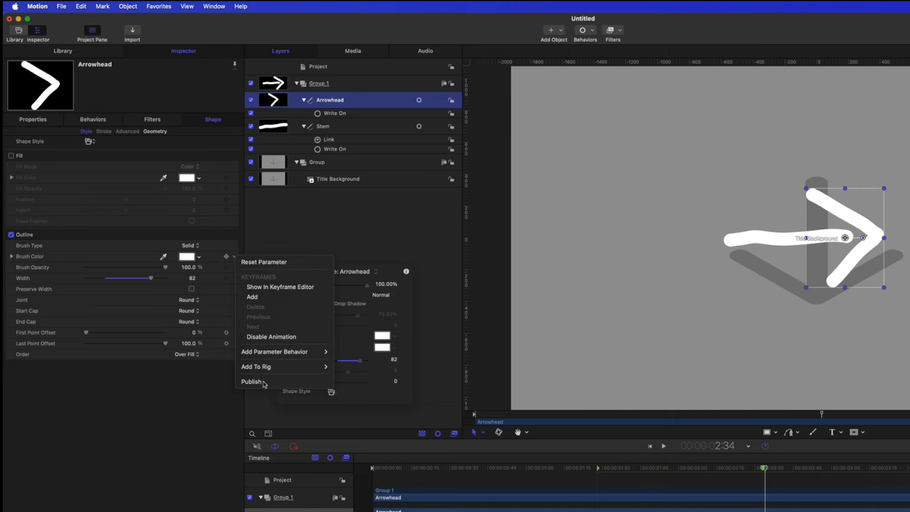
pyautogui.click(356, 69)
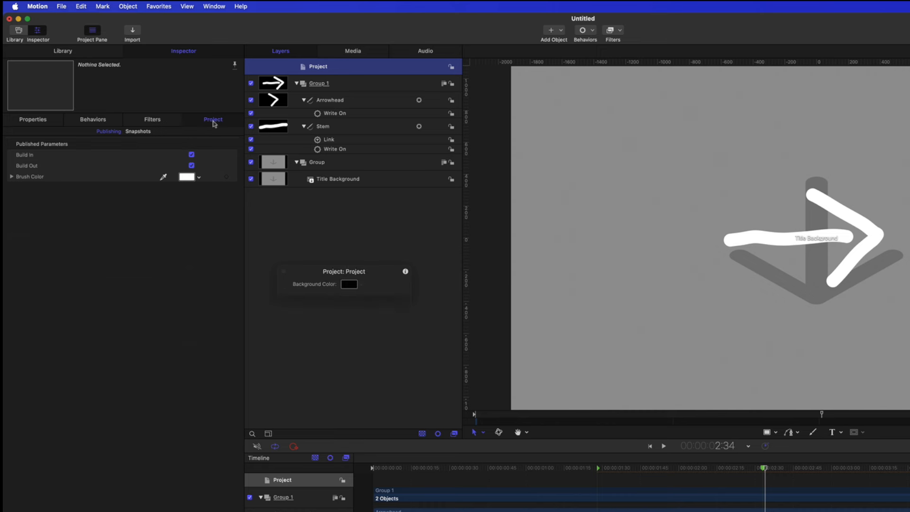
pyautogui.doubleClick(29, 177)
pyautogui.click(31, 176)
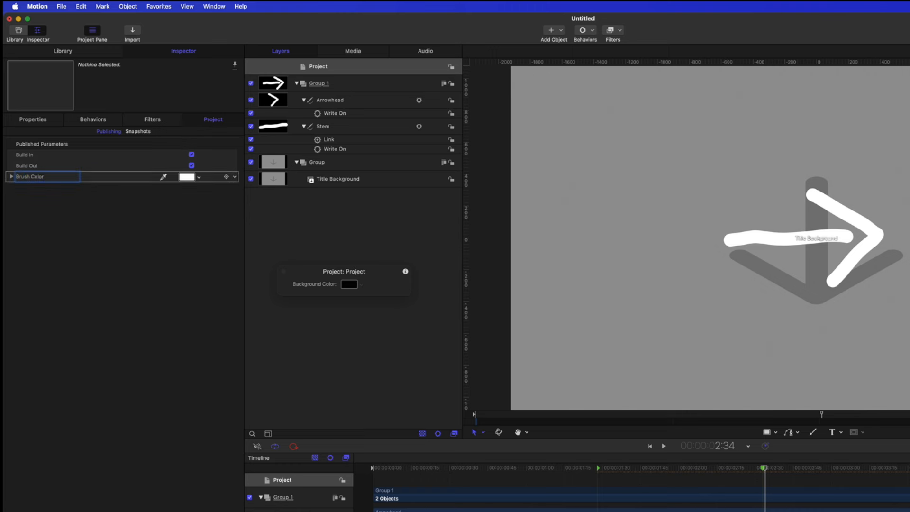
pyautogui.press('BackSpace')
pyautogui.press('BackSpace')
pyautogui.press('BackSpace')
pyautogui.press('BackSpace')
pyautogui.moveTo(198, 183); pyautogui.dragTo(41, 284)
pyautogui.click(41, 284)
# - Try a width of 97 on the stem's outline, undo it, and publish the stem's Width parameter
pyautogui.click(349, 128)
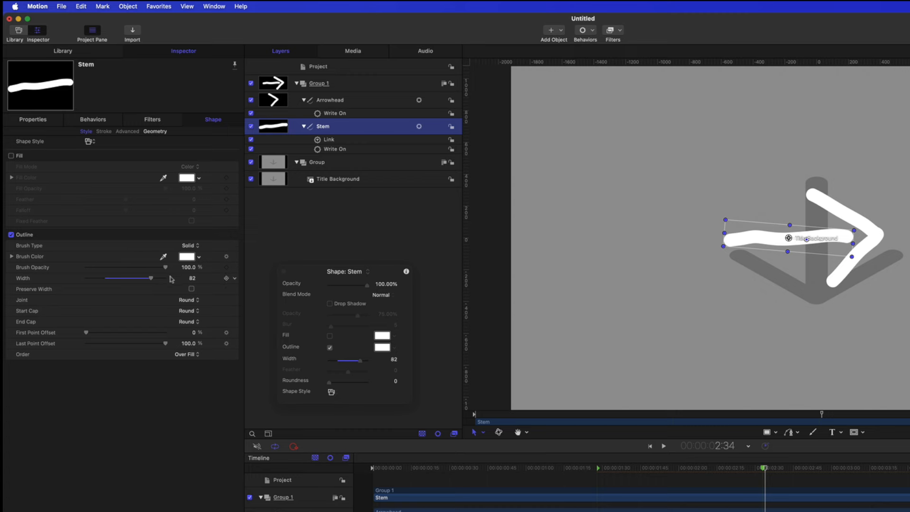
pyautogui.moveTo(192, 279); pyautogui.dragTo(180, 279)
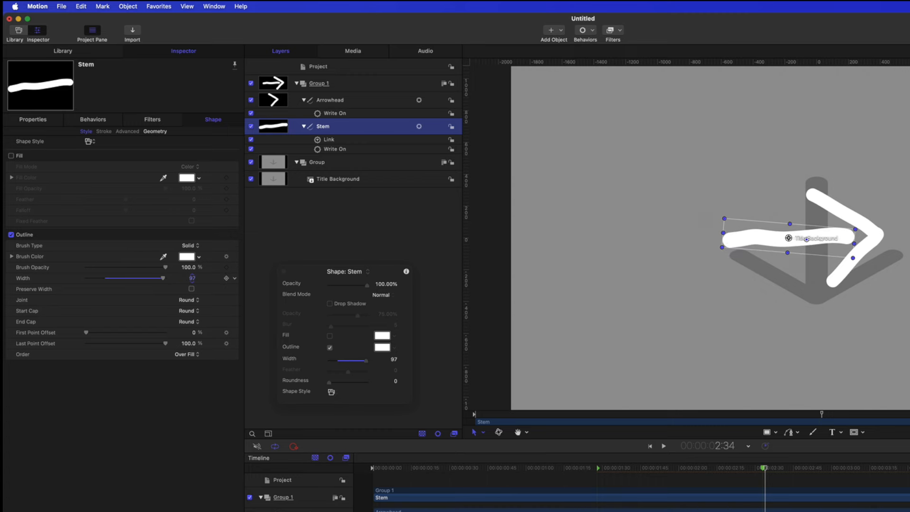
pyautogui.press('super+z')
pyautogui.click(229, 279)
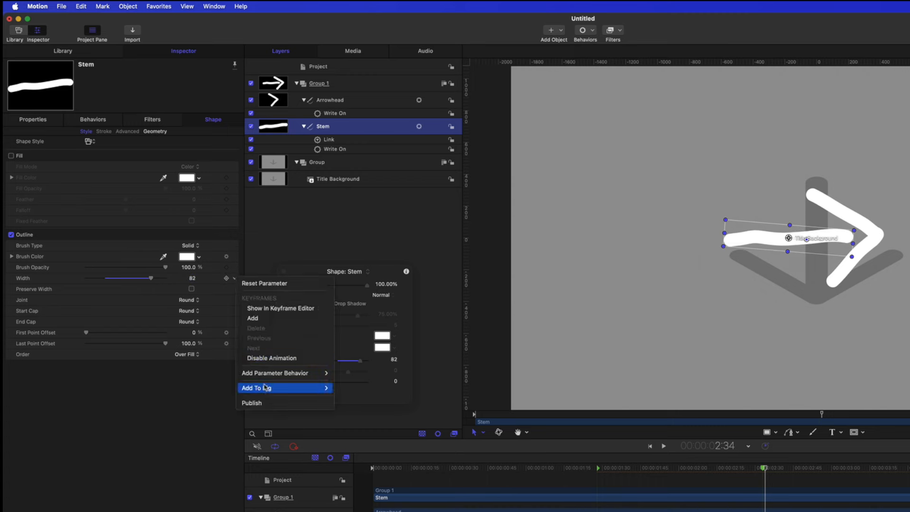
pyautogui.click(265, 404)
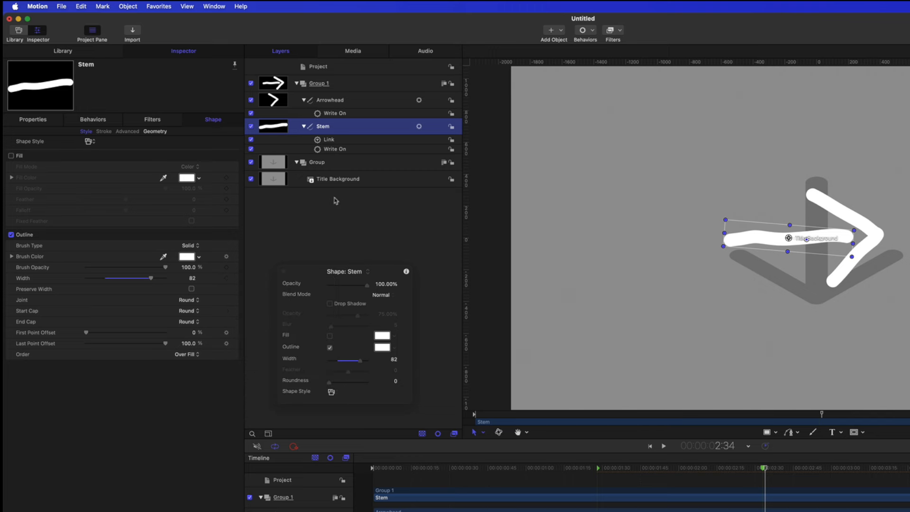
# - Publish the Width parameter of the arrowhead's outline and show the project's published parameters
pyautogui.click(332, 100)
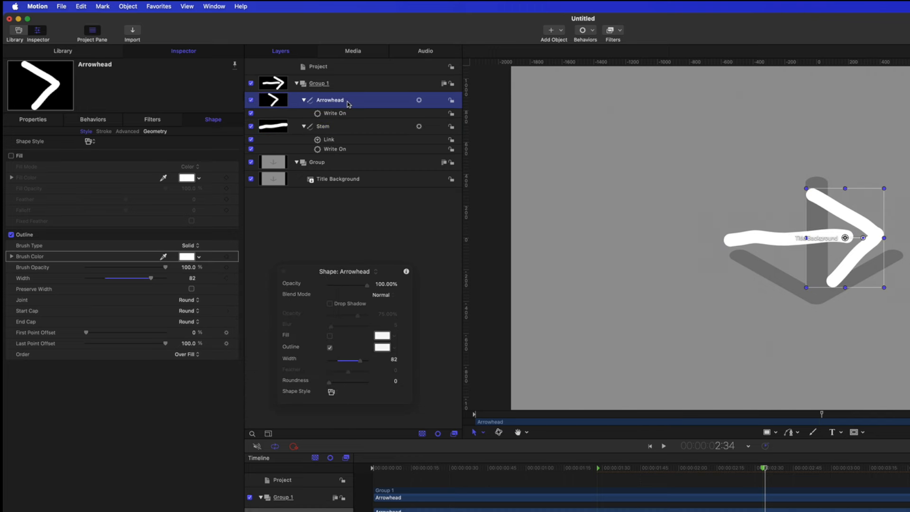
pyautogui.click(234, 278)
pyautogui.click(262, 404)
pyautogui.click(262, 404)
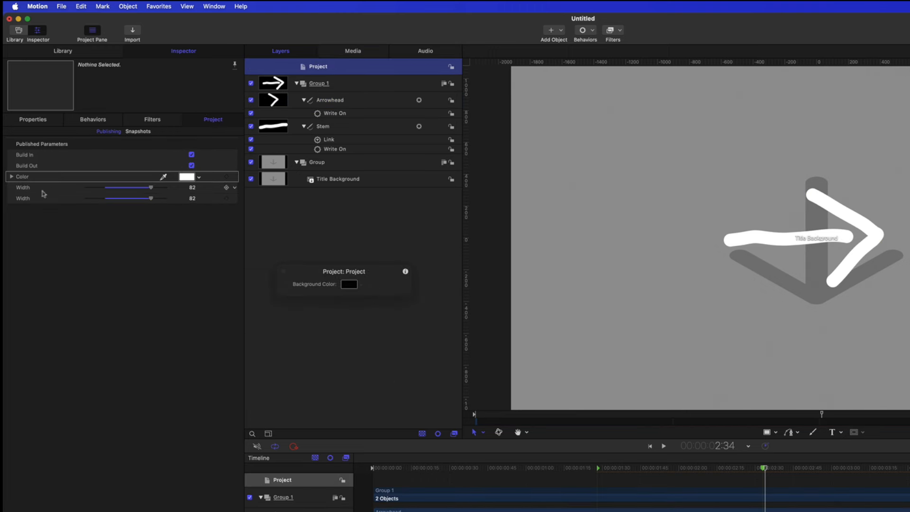
# - Rename the two published Width parameters to Stem Width and Arrowhead Width
pyautogui.moveTo(150, 189)
pyautogui.mouseDown()
pyautogui.moveTo(123, 191)
pyautogui.moveTo(150, 188)
pyautogui.mouseUp()
pyautogui.doubleClick(32, 191)
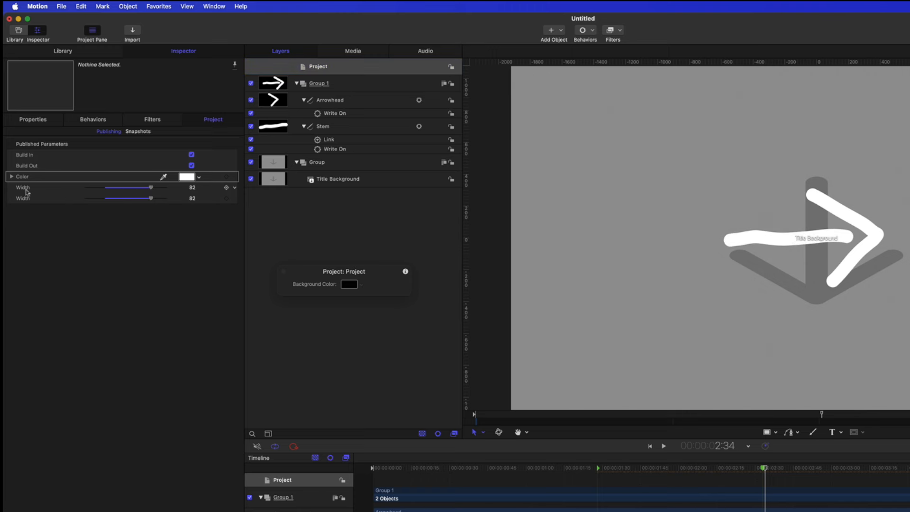
pyautogui.write('Stem')
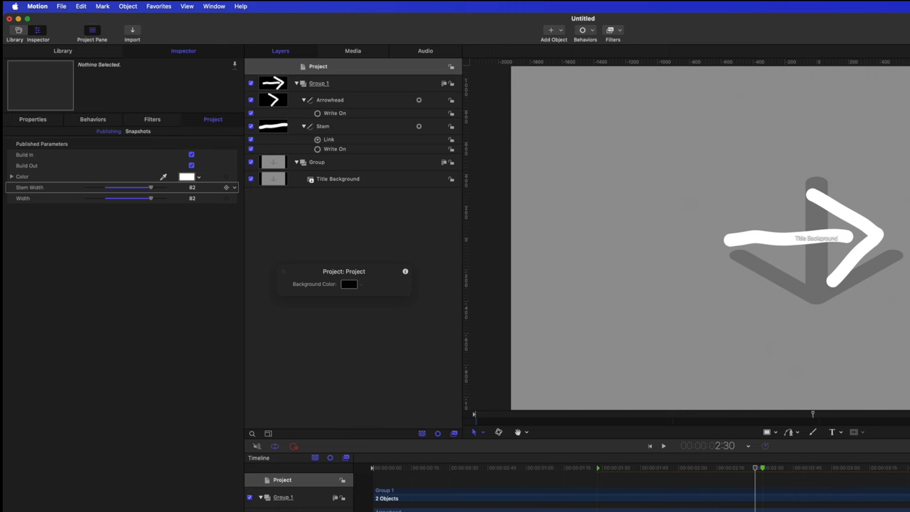
pyautogui.doubleClick(27, 198)
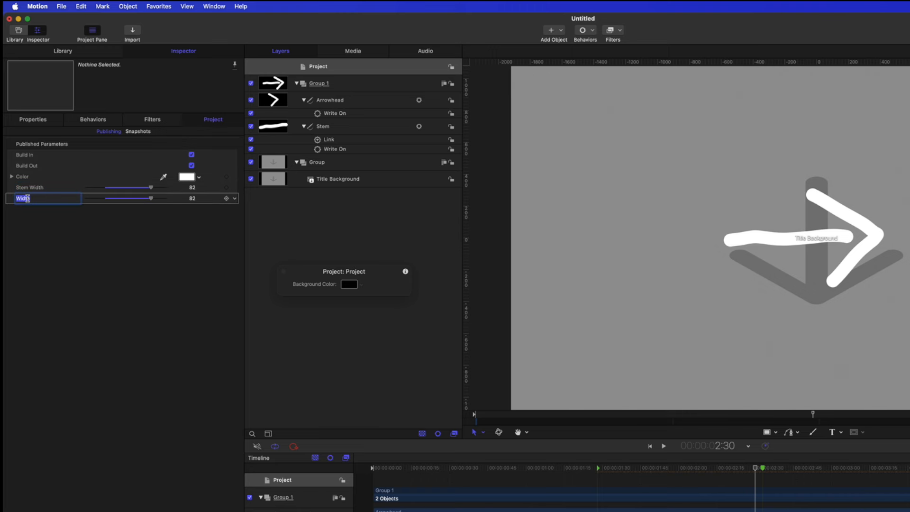
pyautogui.write('Arrowhead Width')
pyautogui.press('Return')
pyautogui.moveTo(732, 472)
pyautogui.mouseDown()
pyautogui.moveTo(772, 471)
pyautogui.moveTo(745, 472)
pyautogui.mouseUp()
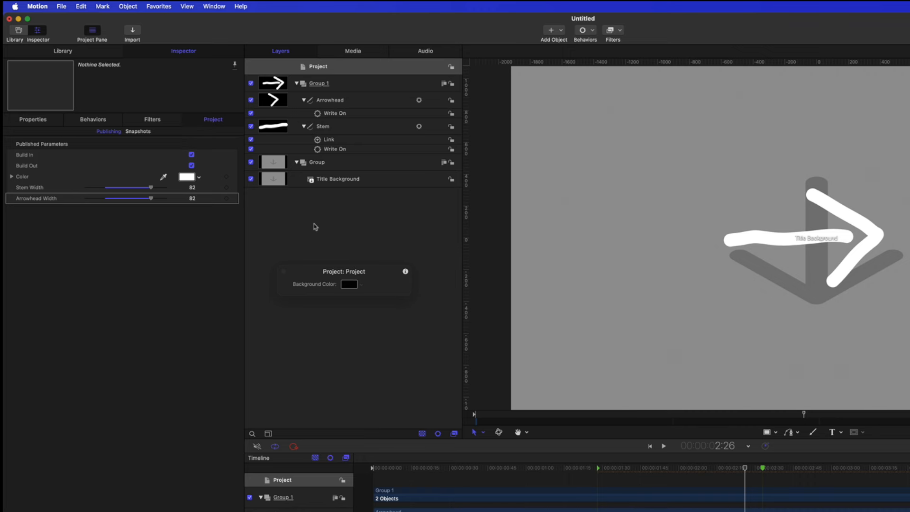
# - Try moving and enlarging Group 1 with its on-canvas controls, and undo the changes
pyautogui.click(358, 84)
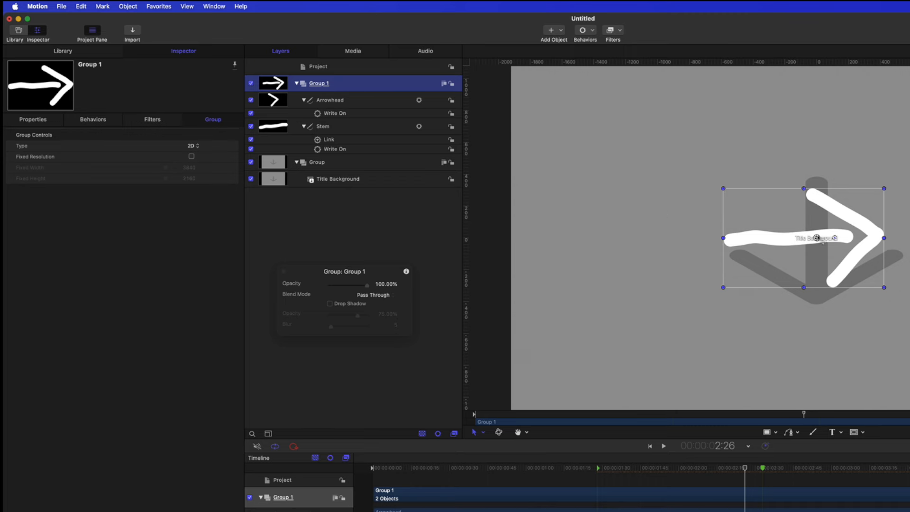
pyautogui.moveTo(816, 238)
pyautogui.mouseDown()
pyautogui.moveTo(786, 233)
pyautogui.moveTo(815, 237)
pyautogui.mouseUp()
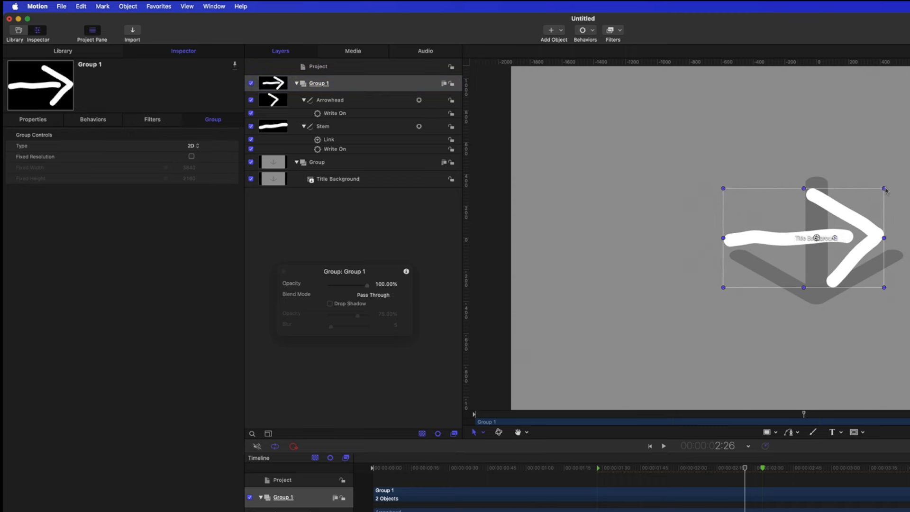
pyautogui.moveTo(884, 188); pyautogui.dragTo(909, 169)
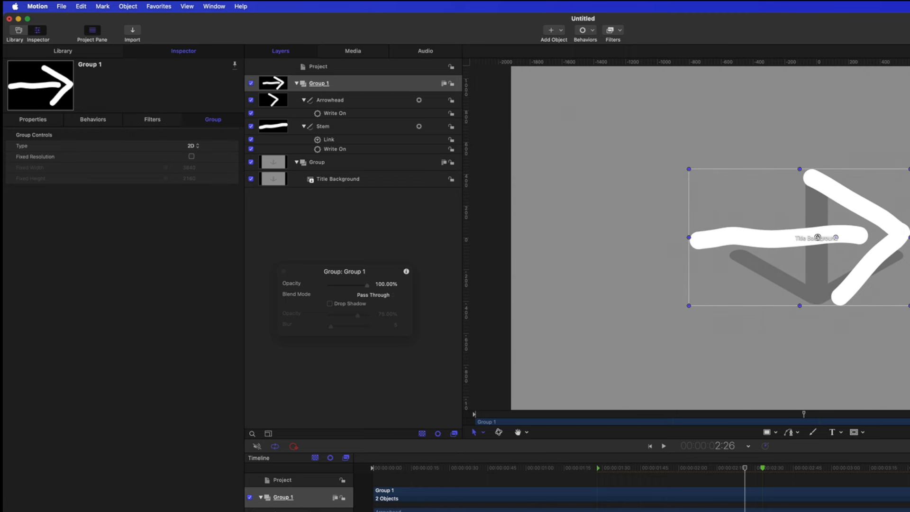
pyautogui.press('super+z')
pyautogui.moveTo(834, 239)
pyautogui.mouseDown()
pyautogui.moveTo(830, 253)
pyautogui.moveTo(834, 240)
pyautogui.mouseUp()
pyautogui.press('super+z')
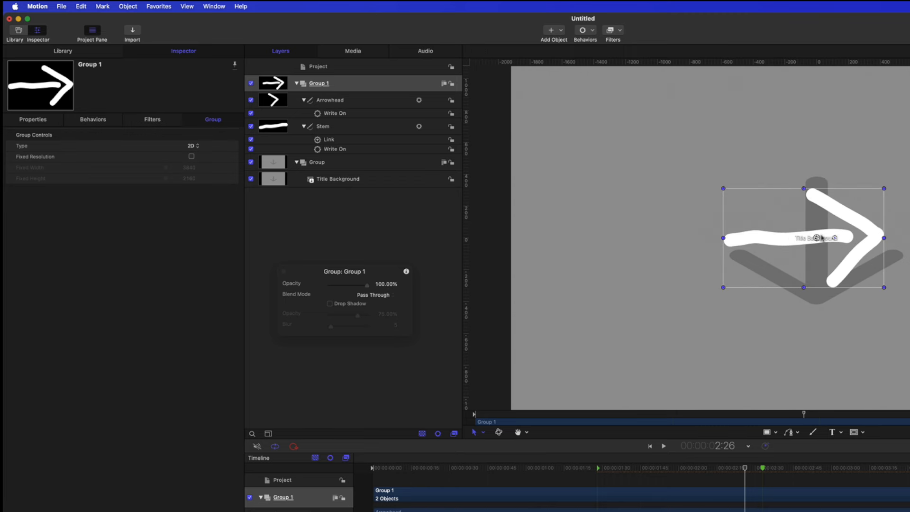
# - Try moving Group 1 slightly on the canvas with its transform properties shown, and undo the move
pyautogui.click(31, 121)
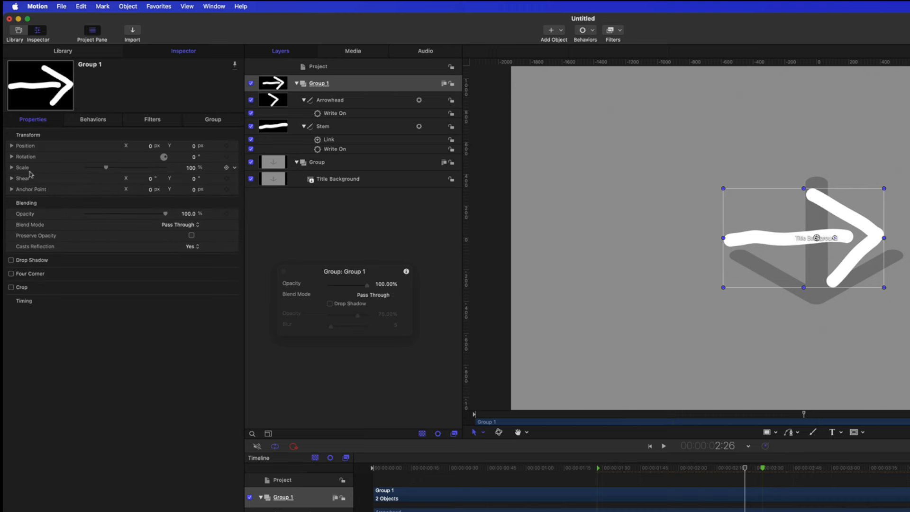
pyautogui.click(234, 146)
pyautogui.click(255, 272)
pyautogui.moveTo(816, 237); pyautogui.dragTo(825, 237)
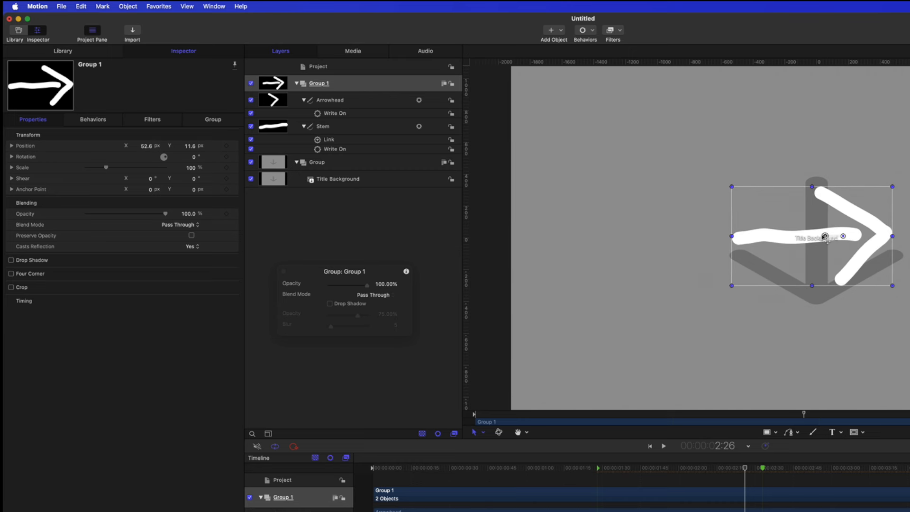
pyautogui.press('super+z')
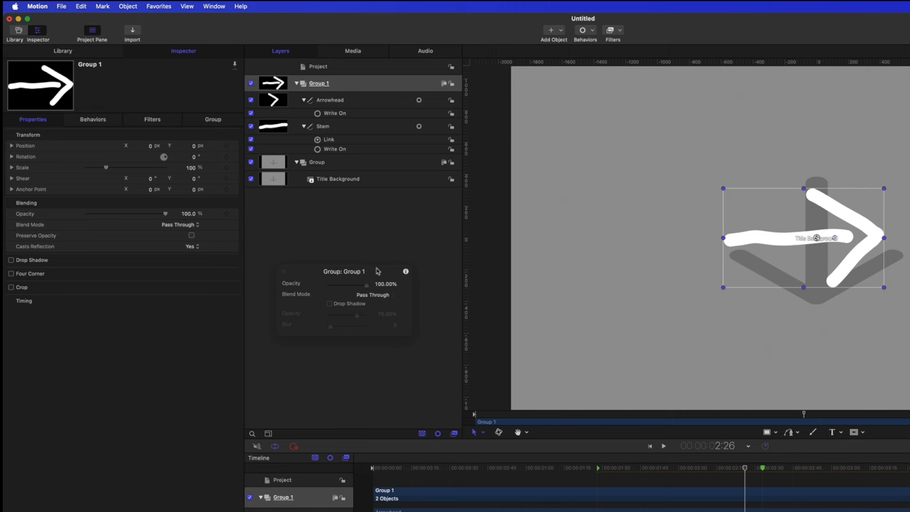
# - Create a new empty group above Group 1 in the layer stack
pyautogui.moveTo(377, 271); pyautogui.dragTo(165, 390)
pyautogui.click(366, 91)
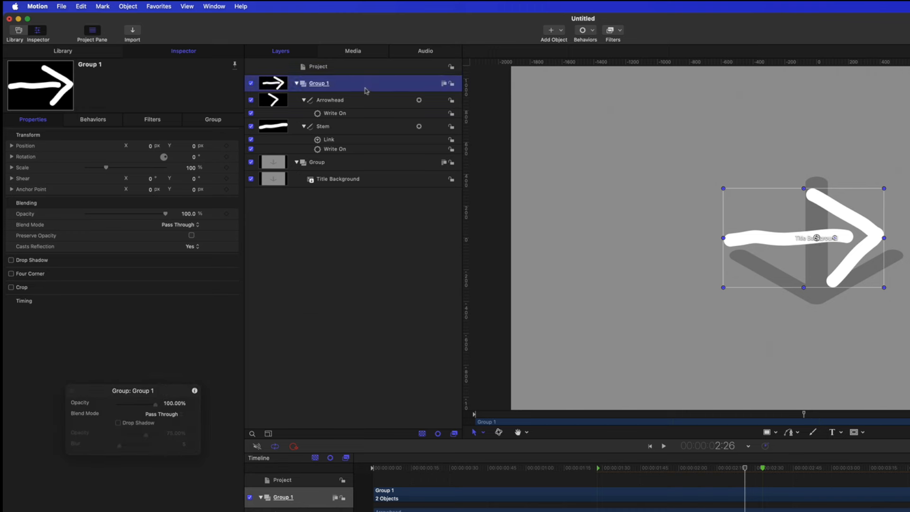
pyautogui.press('super+shift+n')
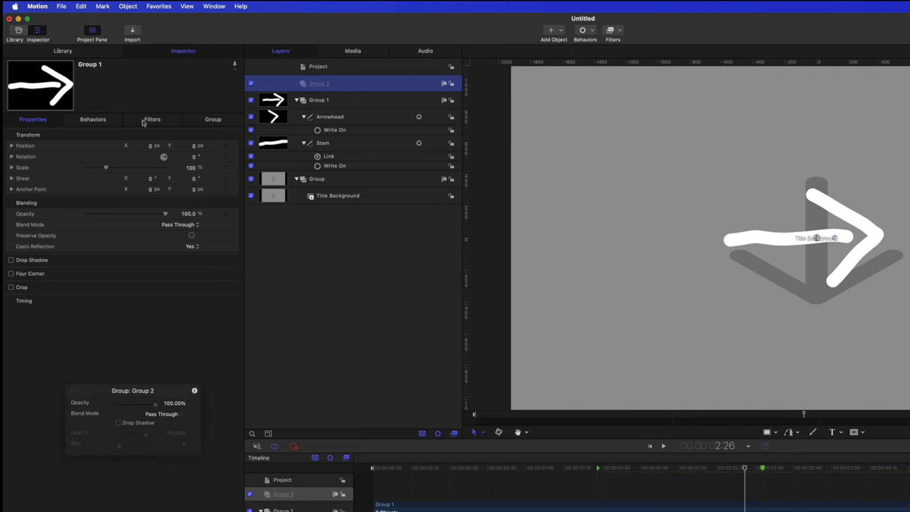
# - Add a Color Solid generator to Group 2 and turn off the solid's visibility
pyautogui.click(84, 55)
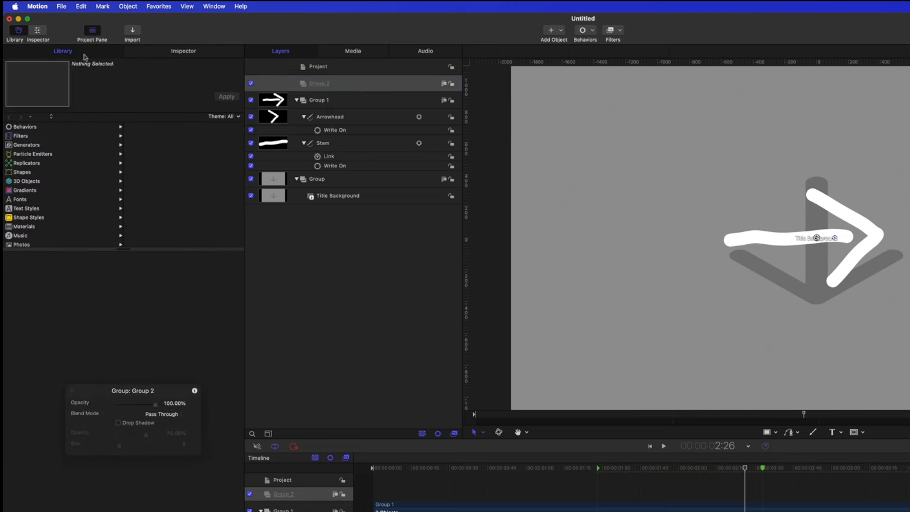
pyautogui.click(47, 145)
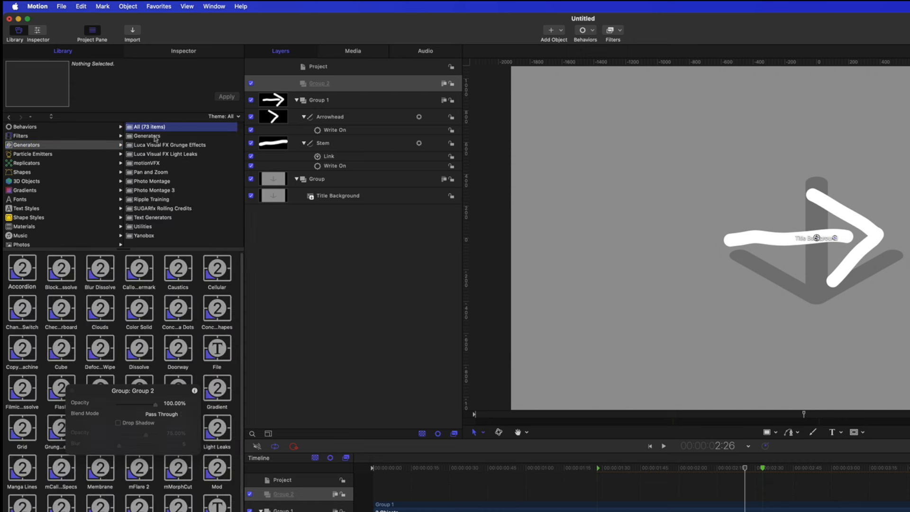
pyautogui.click(155, 136)
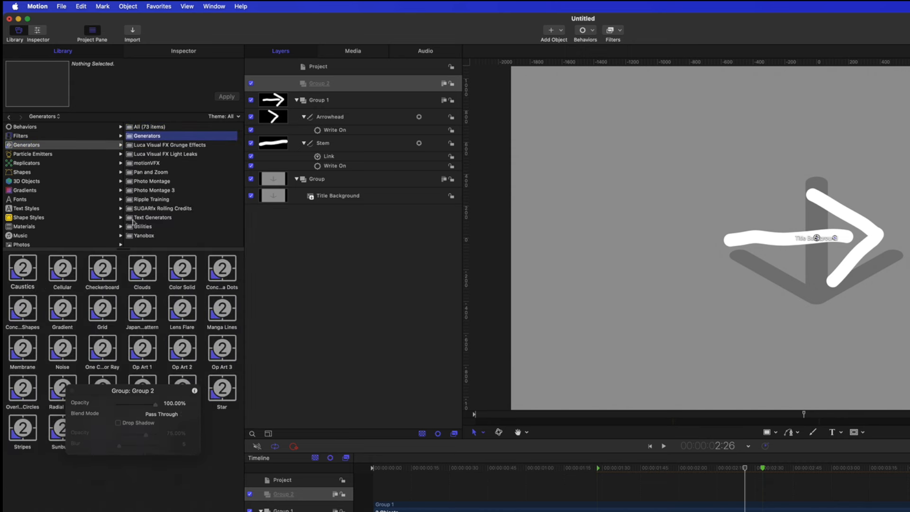
pyautogui.moveTo(179, 272); pyautogui.dragTo(357, 83)
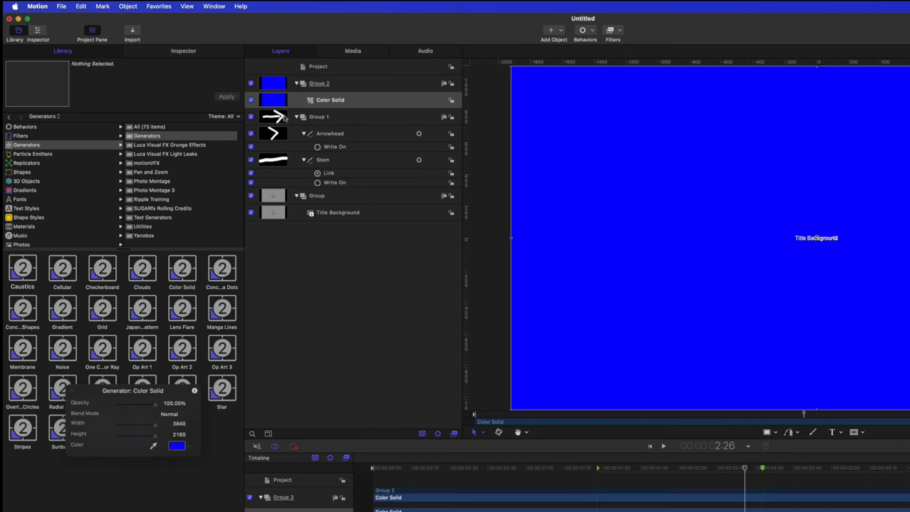
pyautogui.click(251, 100)
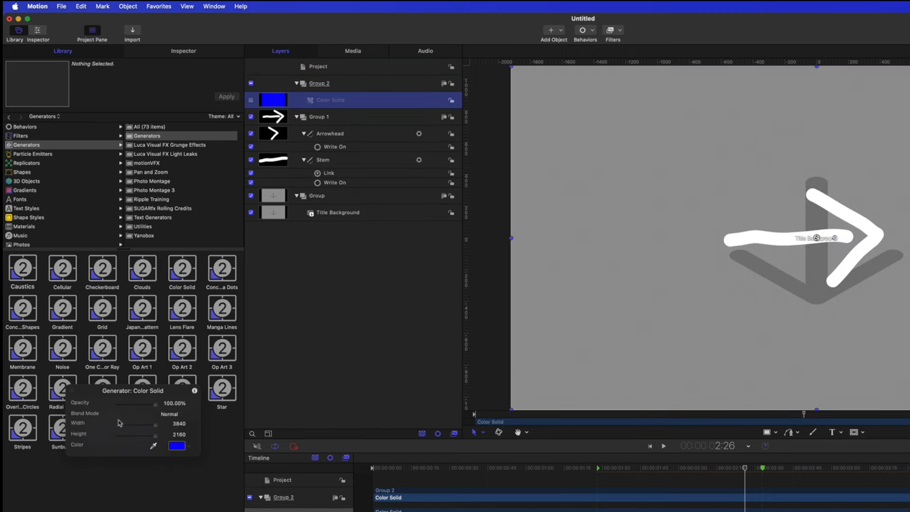
pyautogui.moveTo(105, 392); pyautogui.dragTo(354, 343)
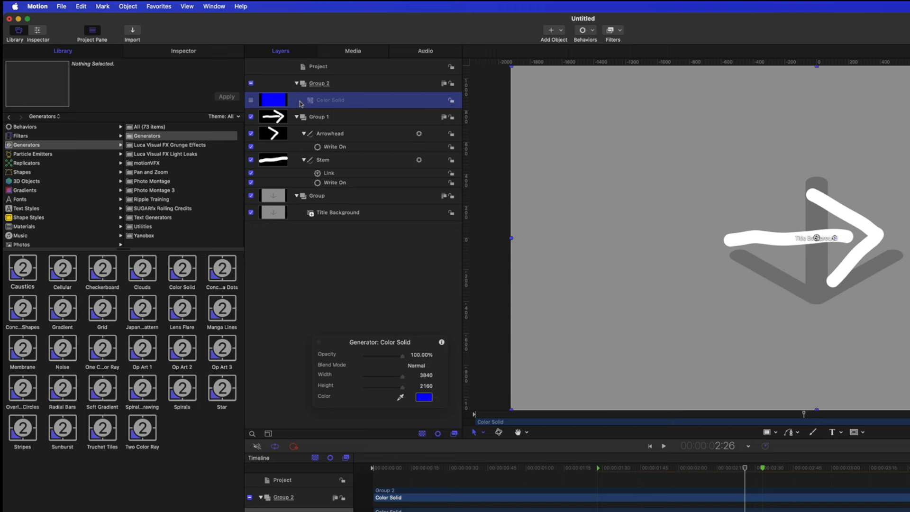
# - Add the Twirl distortion filter to the Color Solid and shrink its on-canvas circle to an Amount of 0.09
pyautogui.click(621, 33)
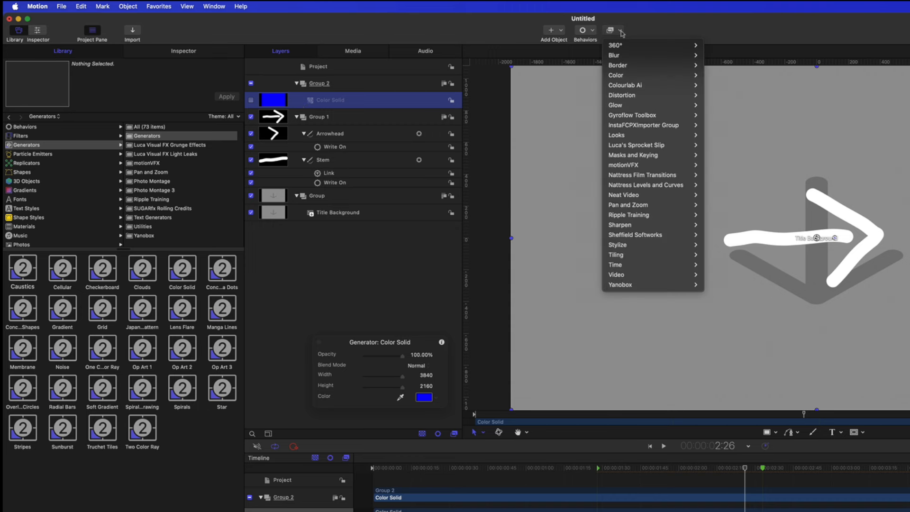
pyautogui.moveTo(639, 95)
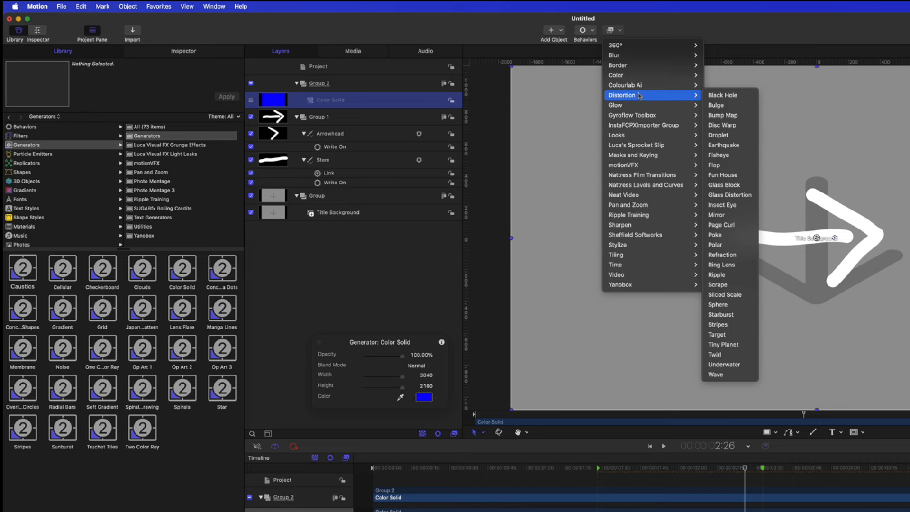
pyautogui.click(729, 356)
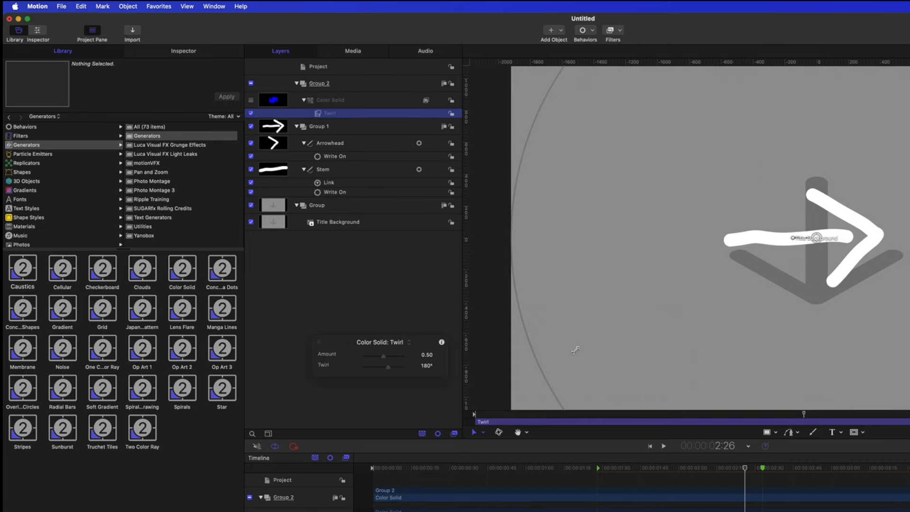
pyautogui.moveTo(543, 374); pyautogui.dragTo(756, 264)
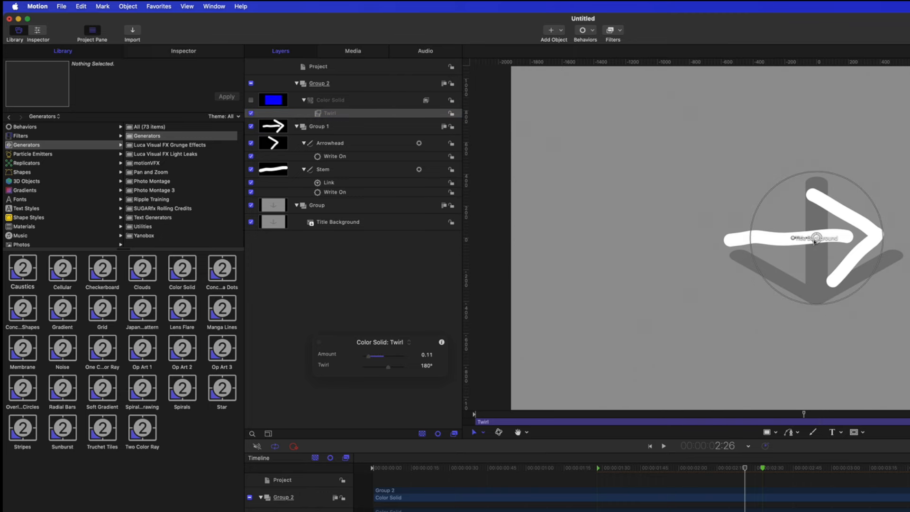
pyautogui.moveTo(816, 238); pyautogui.dragTo(791, 237)
pyautogui.moveTo(771, 192); pyautogui.dragTo(776, 202)
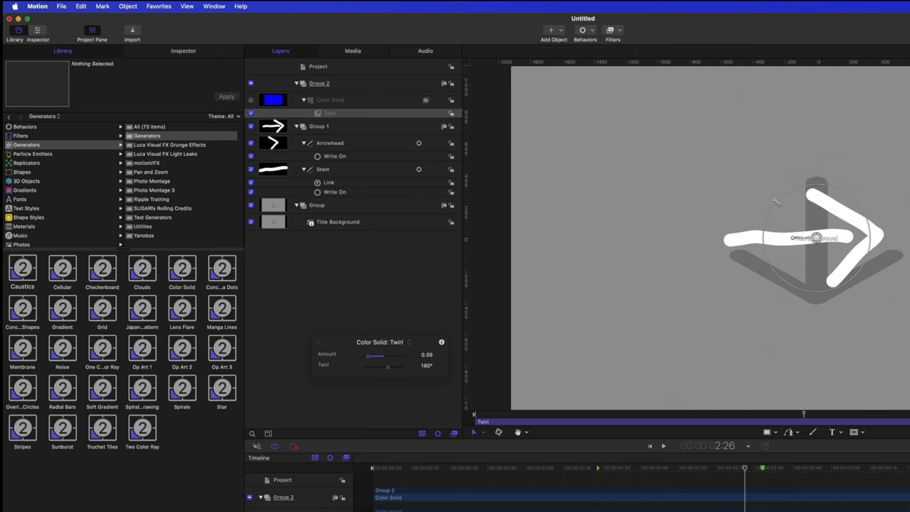
# - Set the Twirl filter's Mix to 0% and enable Publish OSC, undoing a trial move of its center
pyautogui.click(357, 113)
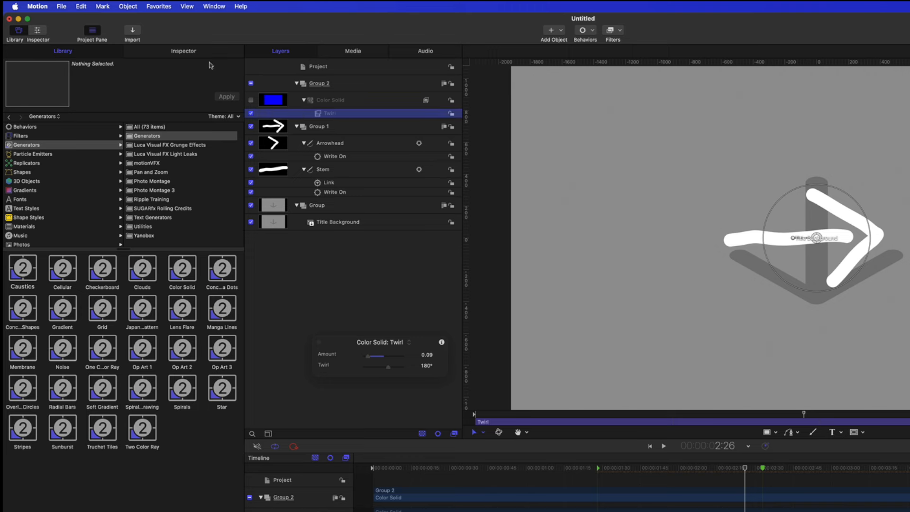
pyautogui.click(197, 55)
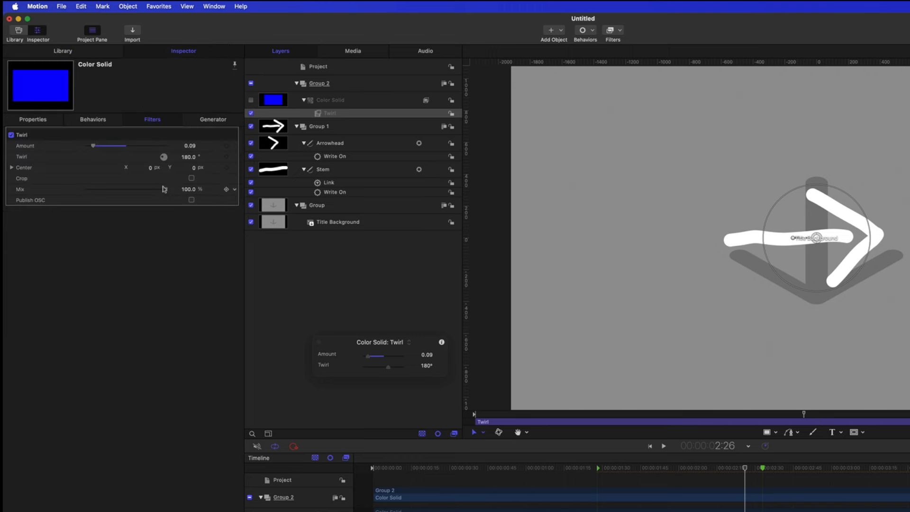
pyautogui.moveTo(163, 192); pyautogui.dragTo(54, 192)
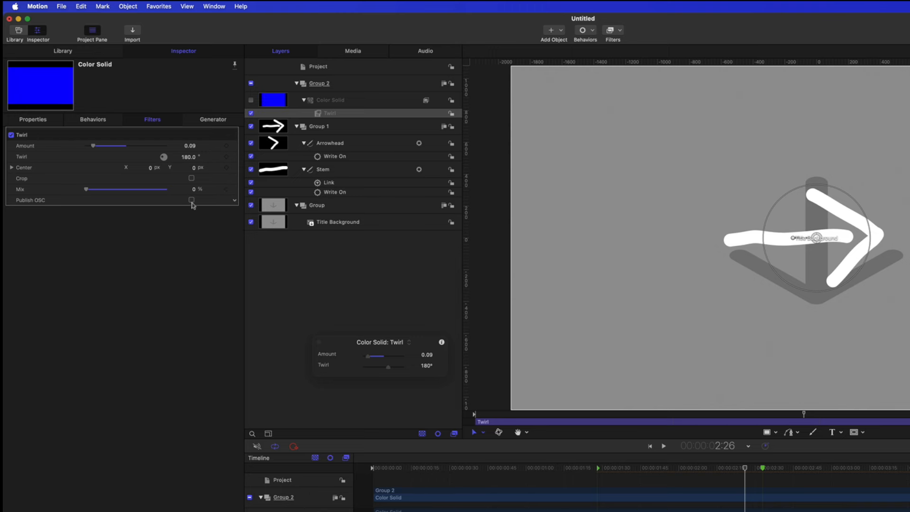
pyautogui.click(191, 200)
pyautogui.moveTo(816, 239); pyautogui.dragTo(750, 245)
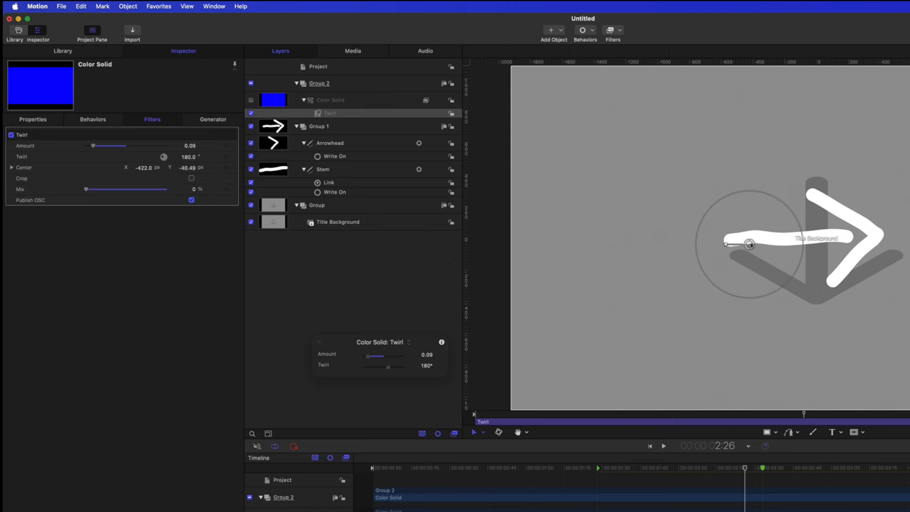
pyautogui.press('super+z')
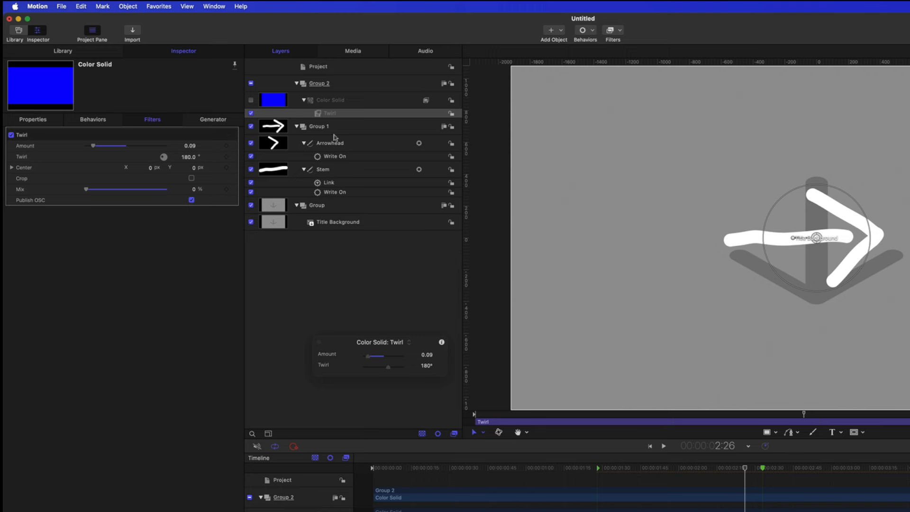
# - Rename Group 1 as Arrow
pyautogui.doubleClick(319, 126)
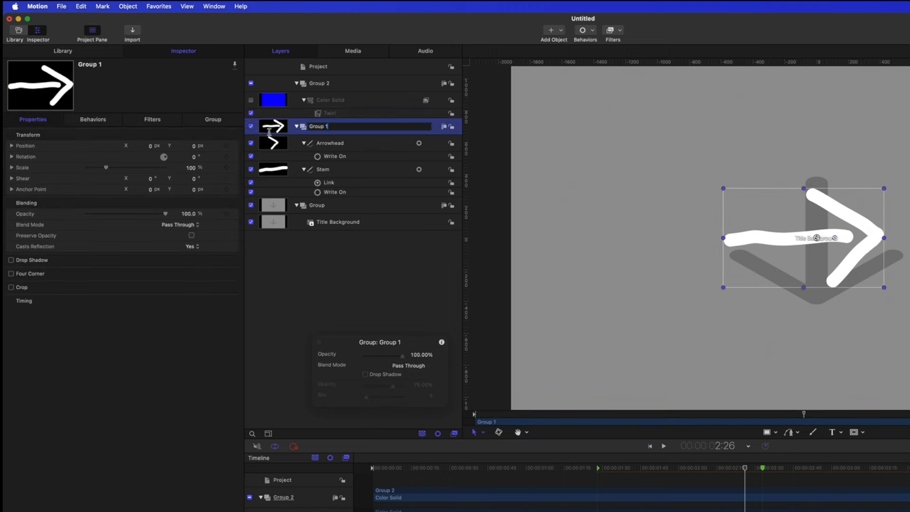
pyautogui.press('super+a')
pyautogui.write('Ar')
pyautogui.press('Return')
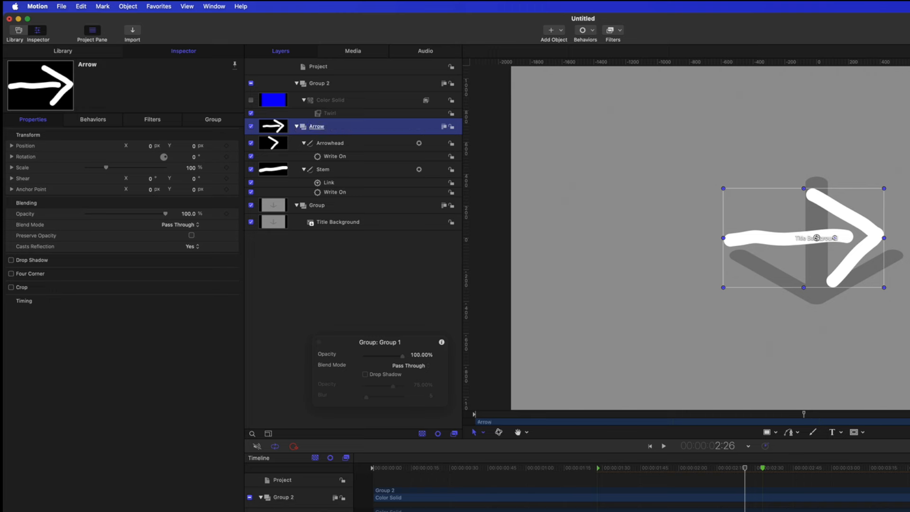
# - Set the Twirl filter's Amount to 0.13
pyautogui.click(344, 114)
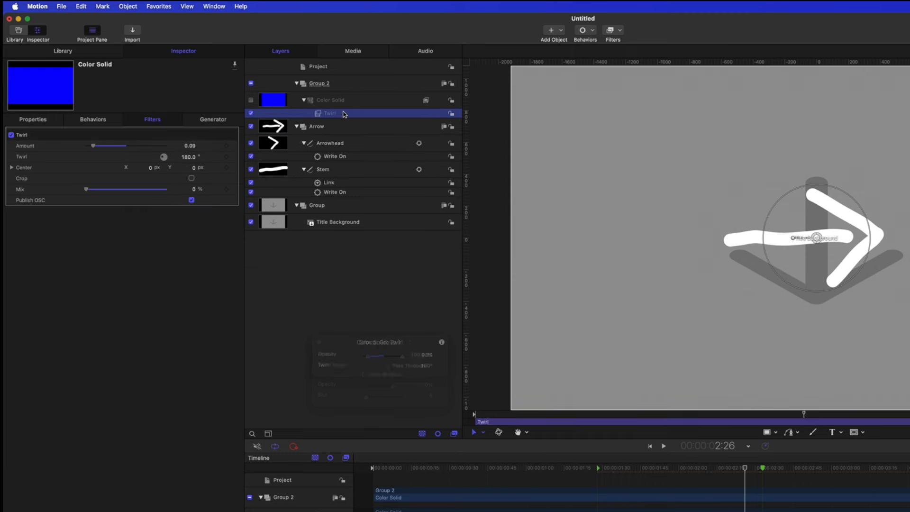
pyautogui.moveTo(94, 148); pyautogui.dragTo(97, 148)
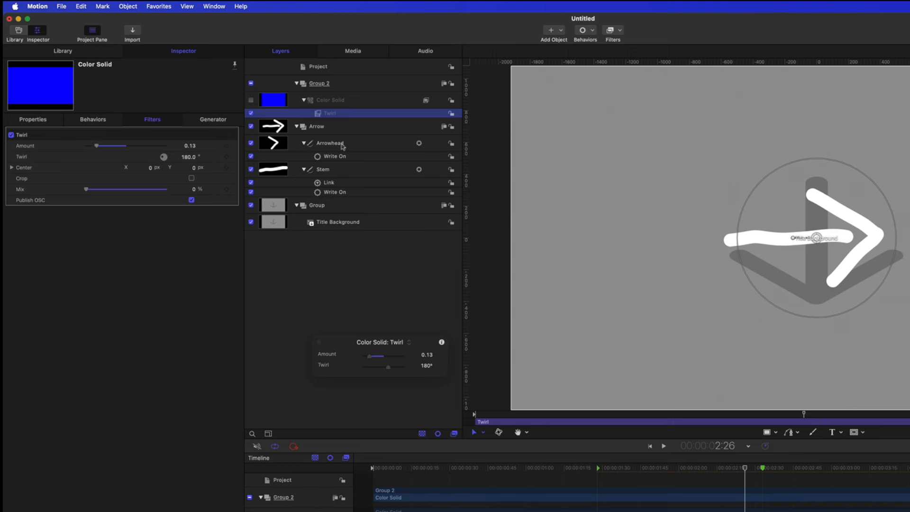
# - Add a Link parameter behavior to the X scale of the Arrow group
pyautogui.click(339, 127)
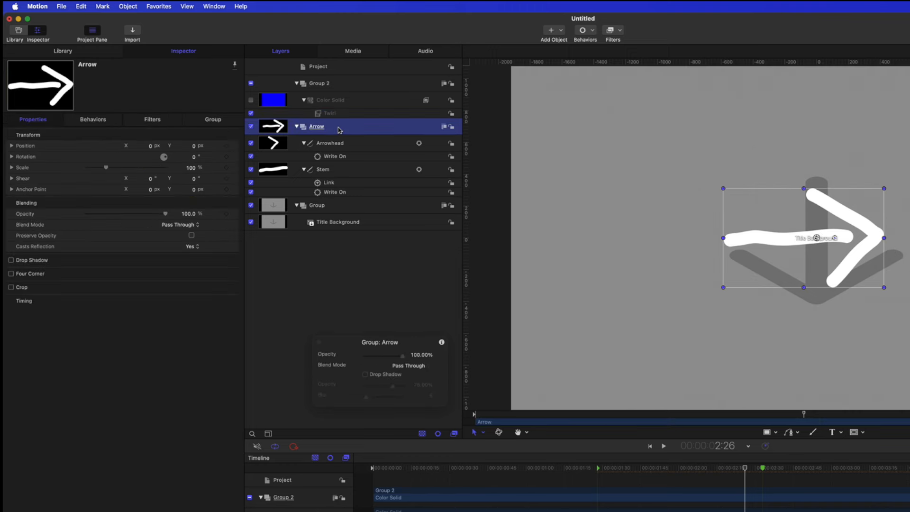
pyautogui.click(12, 168)
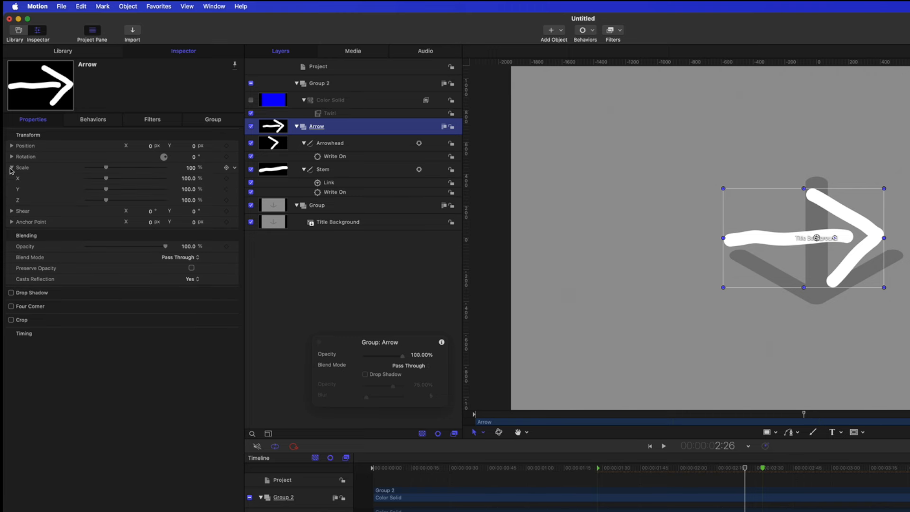
pyautogui.click(235, 180)
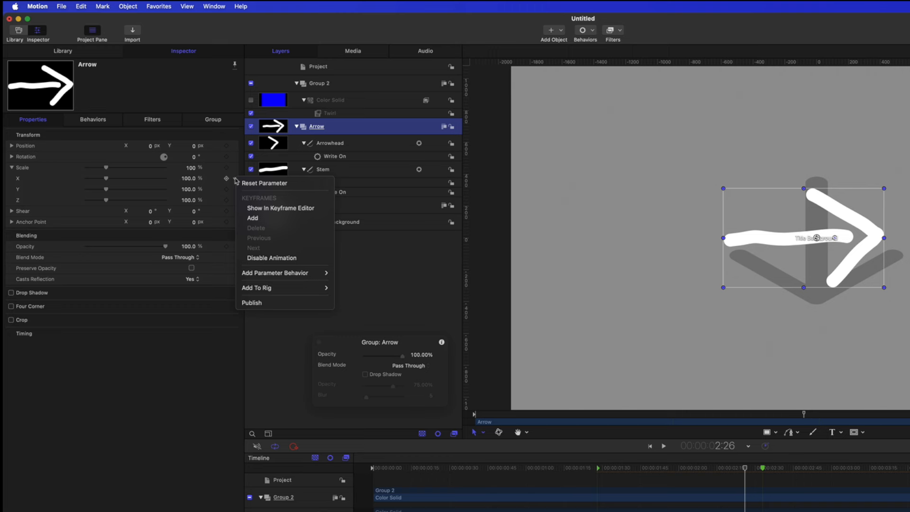
pyautogui.moveTo(278, 273)
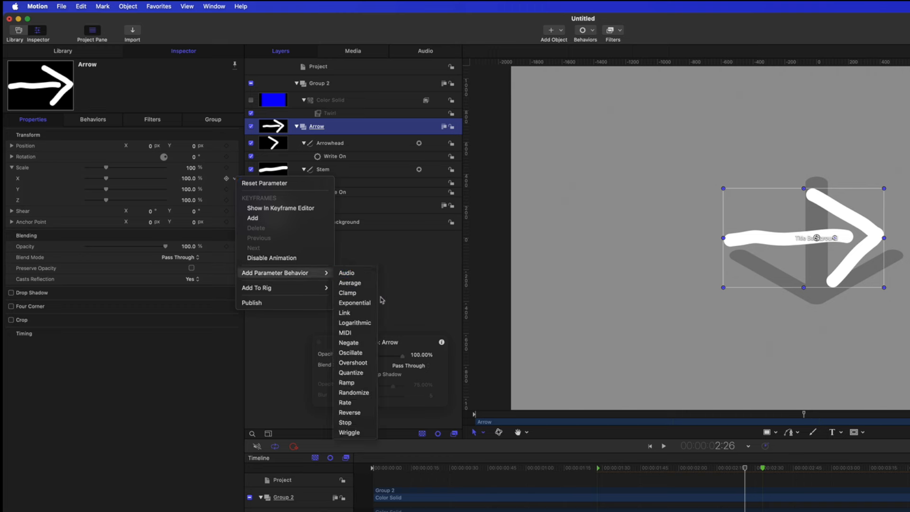
pyautogui.click(364, 314)
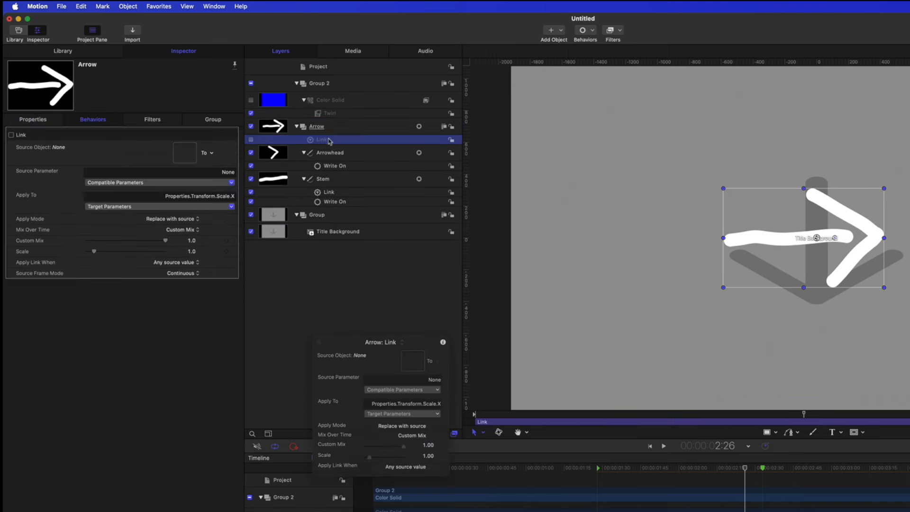
# - Rename the Arrow group's Link behavior as Link Sx
pyautogui.doubleClick(346, 139)
pyautogui.click(345, 138)
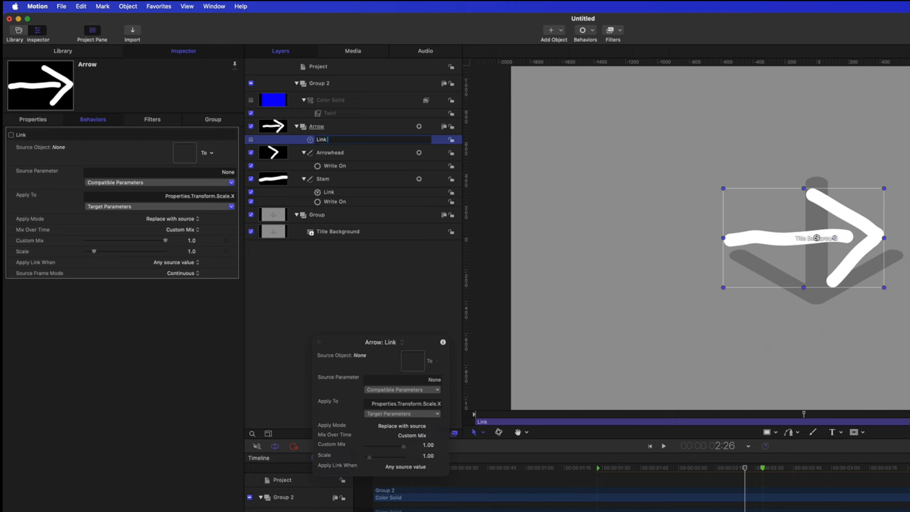
pyautogui.write('Sx')
pyautogui.press('Return')
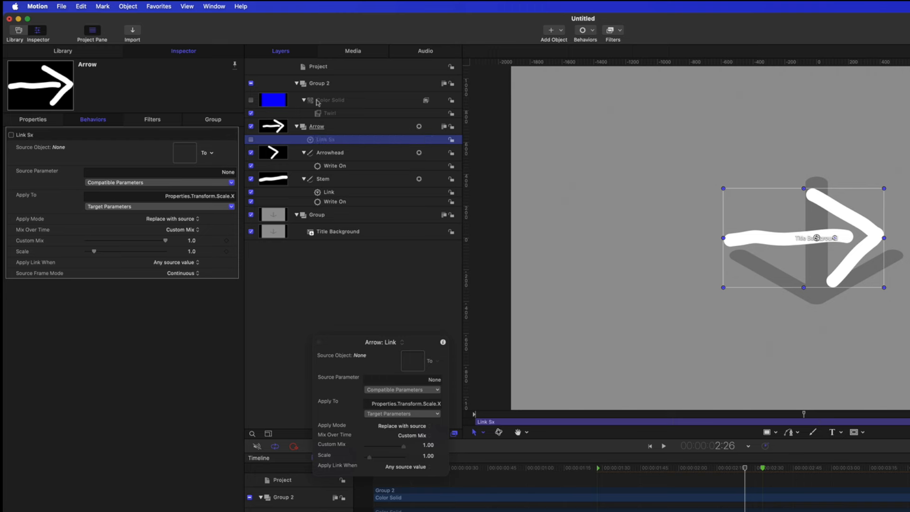
# - Link Link Sx to the Color Solid's Twirl Amount as source parameter, with an Amount offset of 1.0
pyautogui.moveTo(314, 102); pyautogui.dragTo(175, 159)
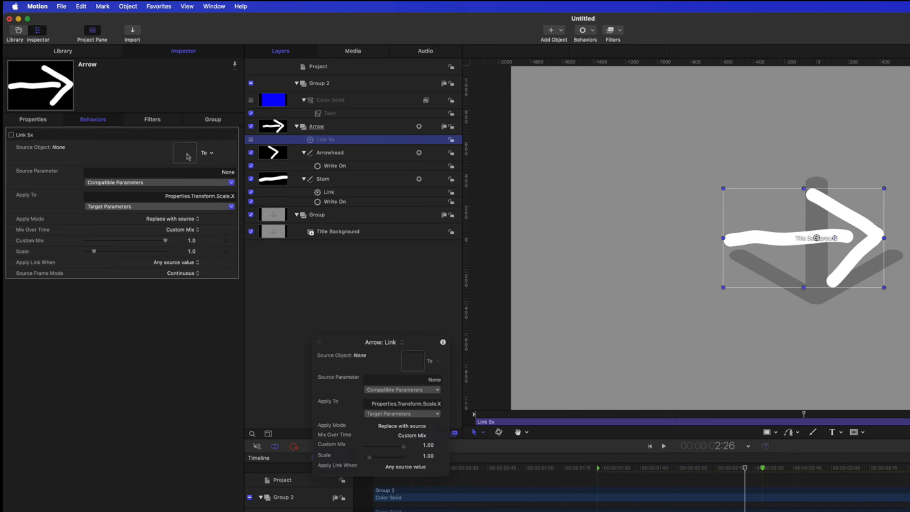
pyautogui.click(198, 183)
pyautogui.moveTo(183, 222)
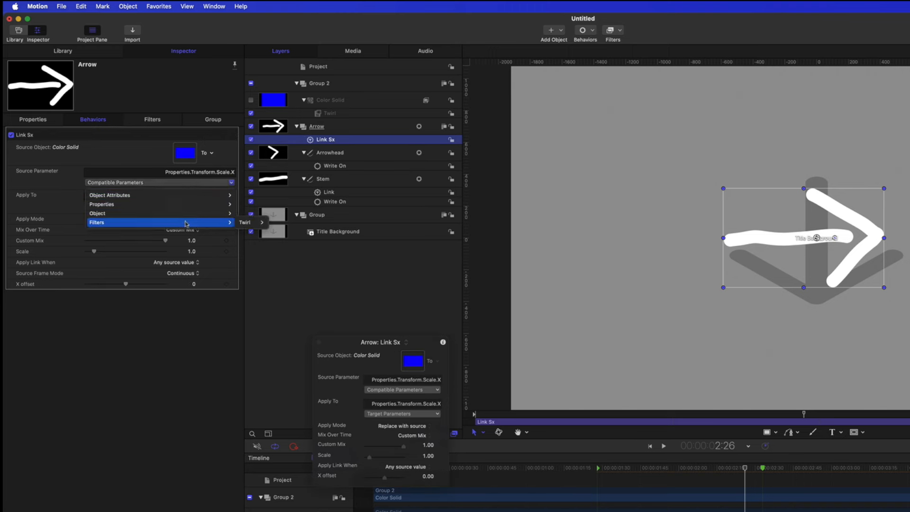
pyautogui.moveTo(243, 223)
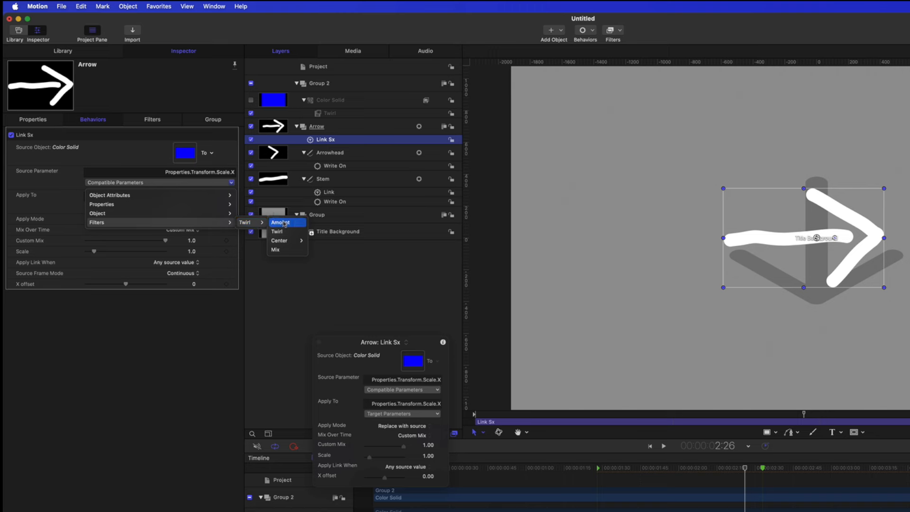
pyautogui.click(282, 222)
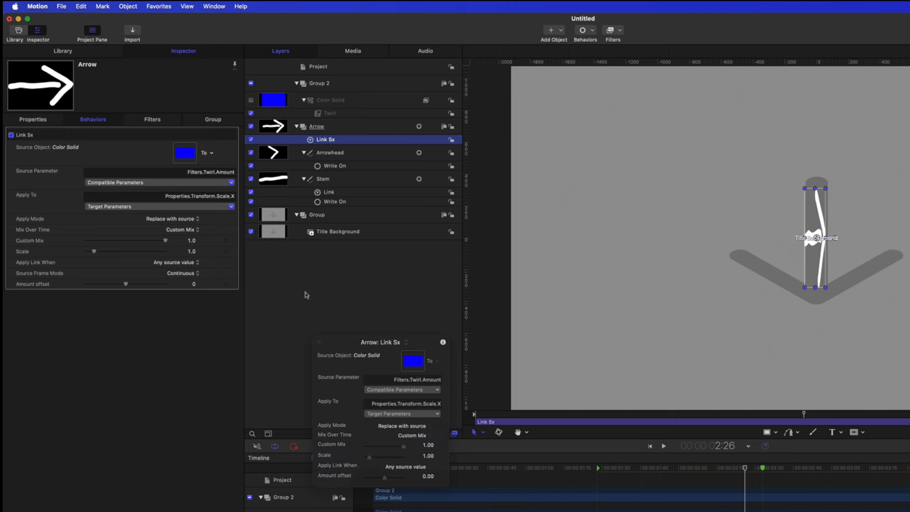
pyautogui.moveTo(125, 284); pyautogui.dragTo(183, 293)
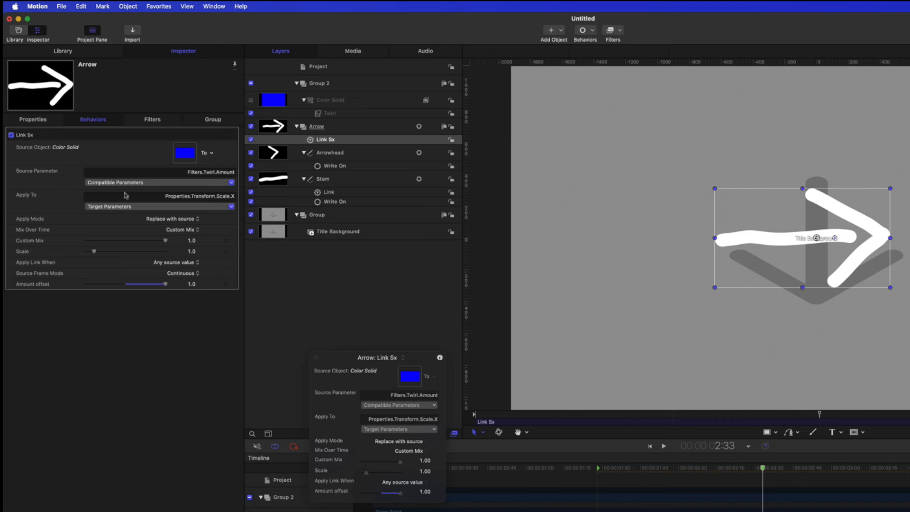
# - Add a Link parameter behavior to the Arrow group's Y scale and rename it Link Sy to Sx
pyautogui.click(42, 119)
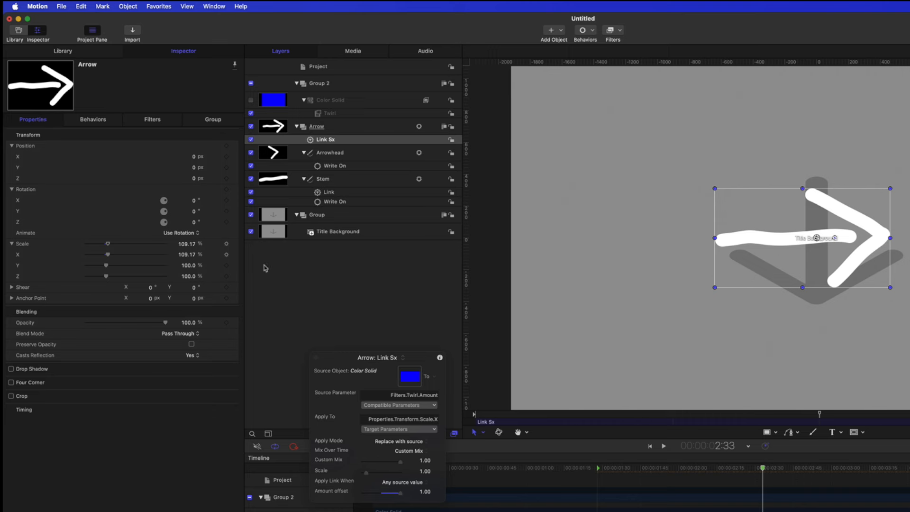
pyautogui.click(233, 265)
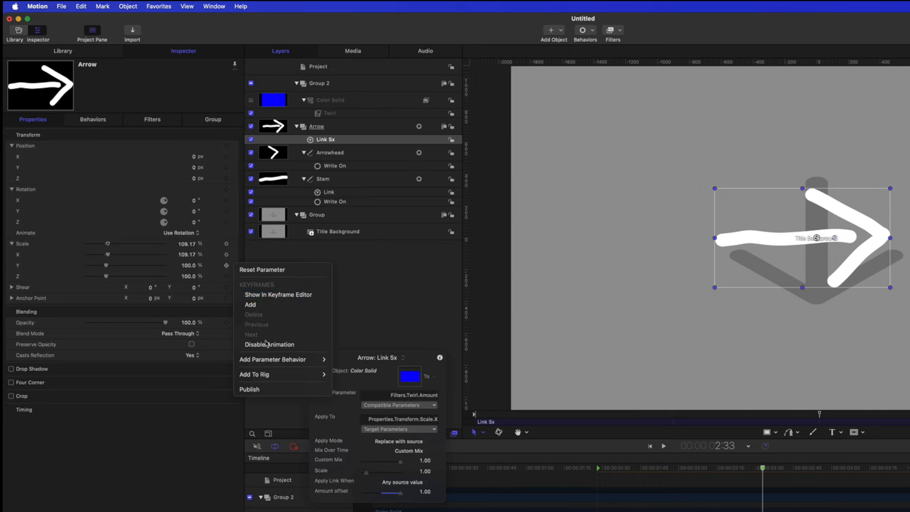
pyautogui.moveTo(294, 359)
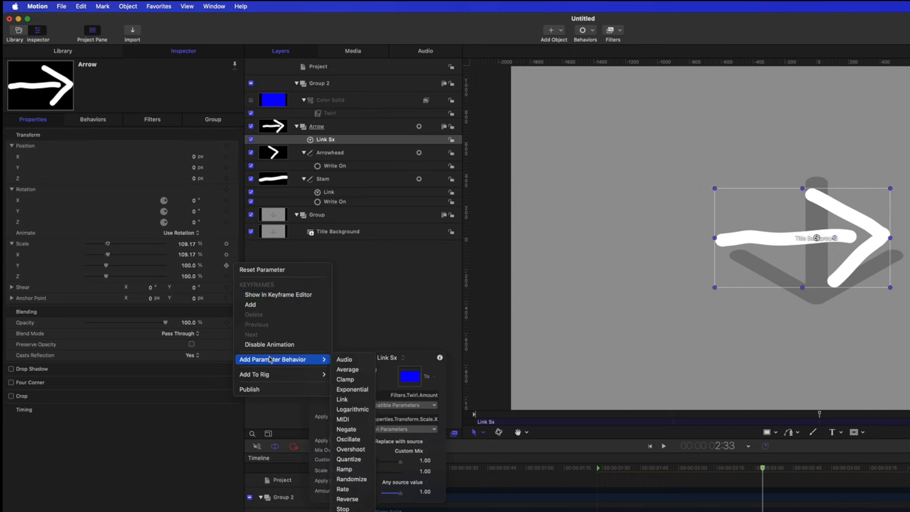
pyautogui.click(356, 405)
pyautogui.doubleClick(333, 140)
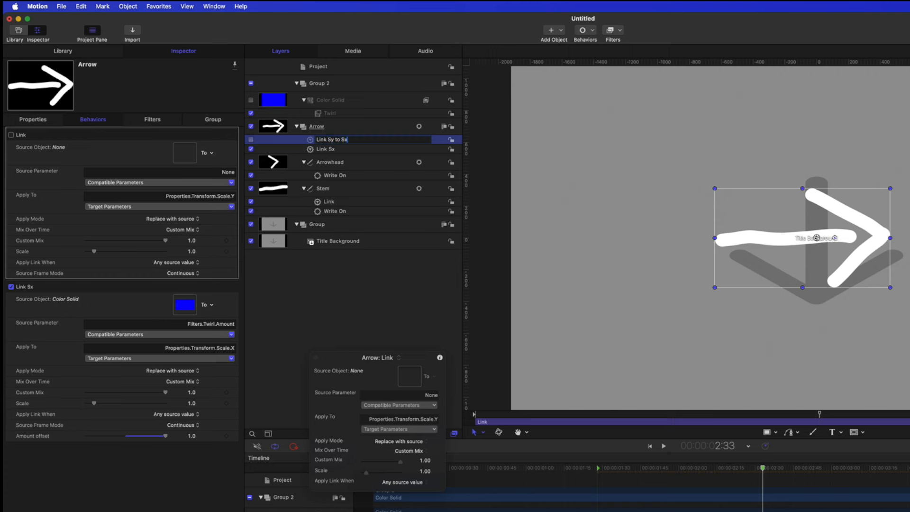
pyautogui.press('Return')
# - Set the Arrow group as the source object of Link Sy to Sx, with its X scale as source parameter
pyautogui.moveTo(344, 126); pyautogui.dragTo(184, 153)
pyautogui.click(203, 184)
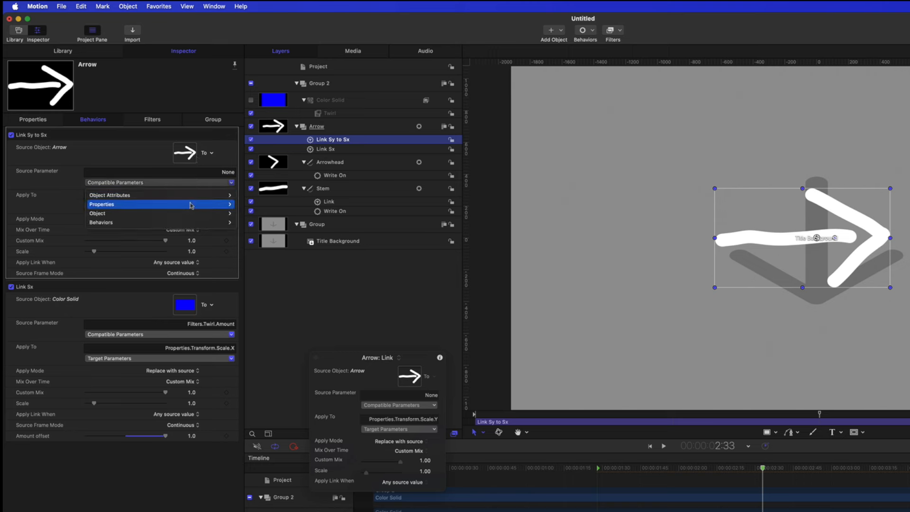
pyautogui.moveTo(191, 205)
pyautogui.moveTo(280, 208)
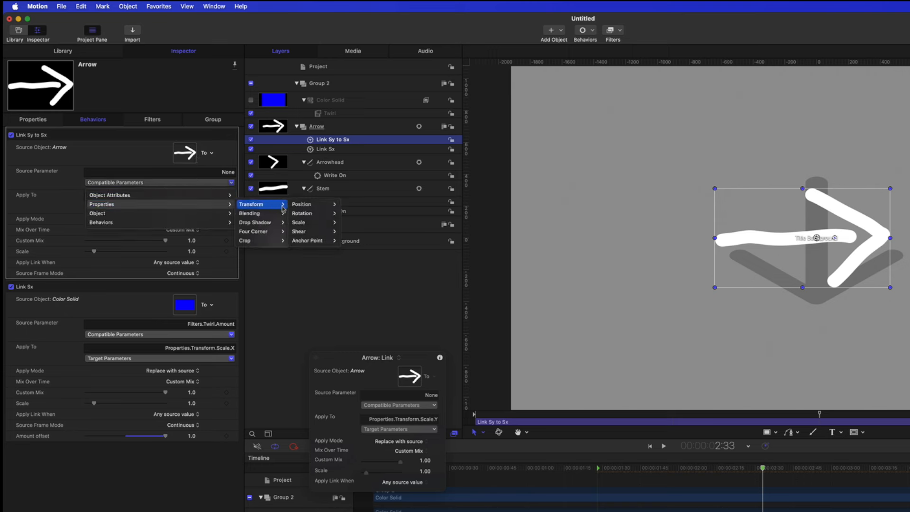
pyautogui.moveTo(300, 222)
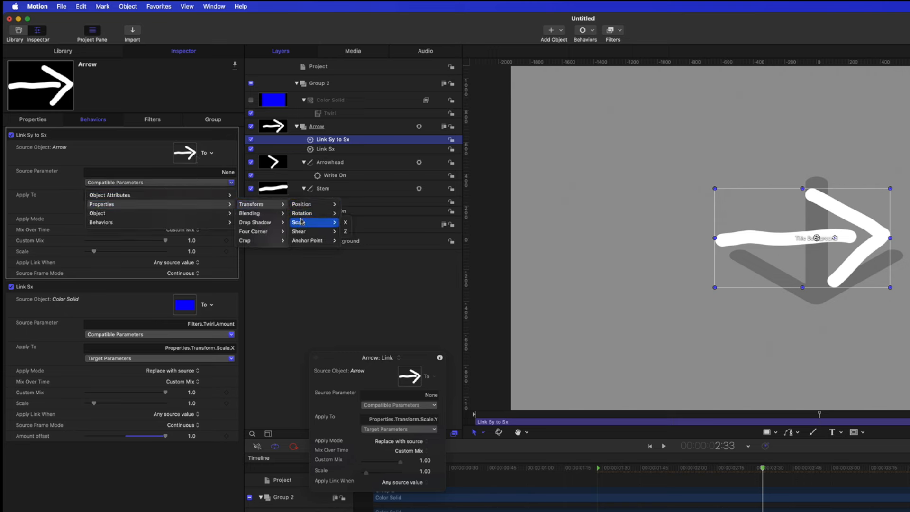
pyautogui.click(345, 224)
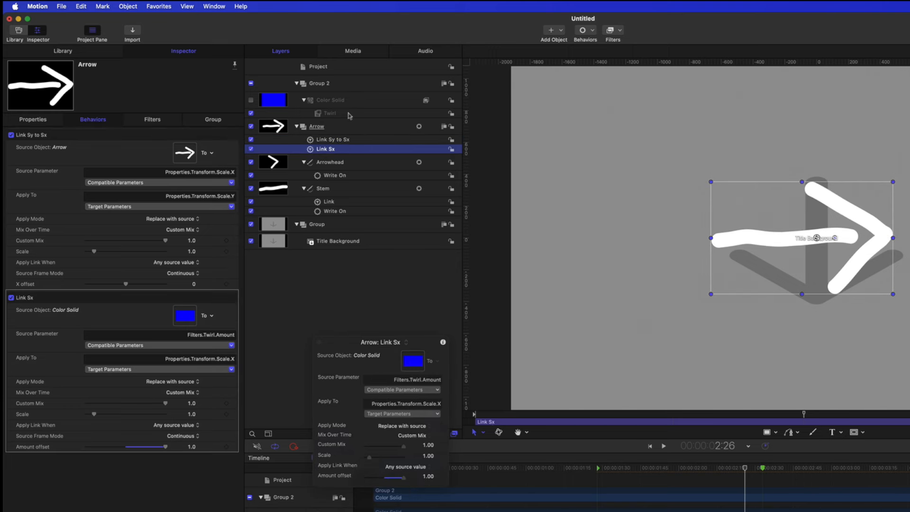
# - Test the scale link by enlarging the Twirl on-screen circle to an Amount of 0.18, and undo the change
pyautogui.click(349, 114)
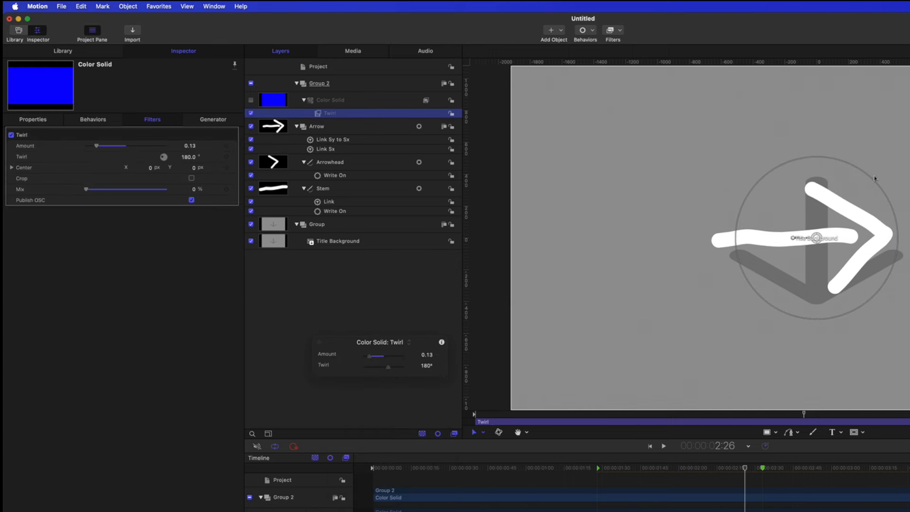
pyautogui.moveTo(871, 180); pyautogui.dragTo(895, 164)
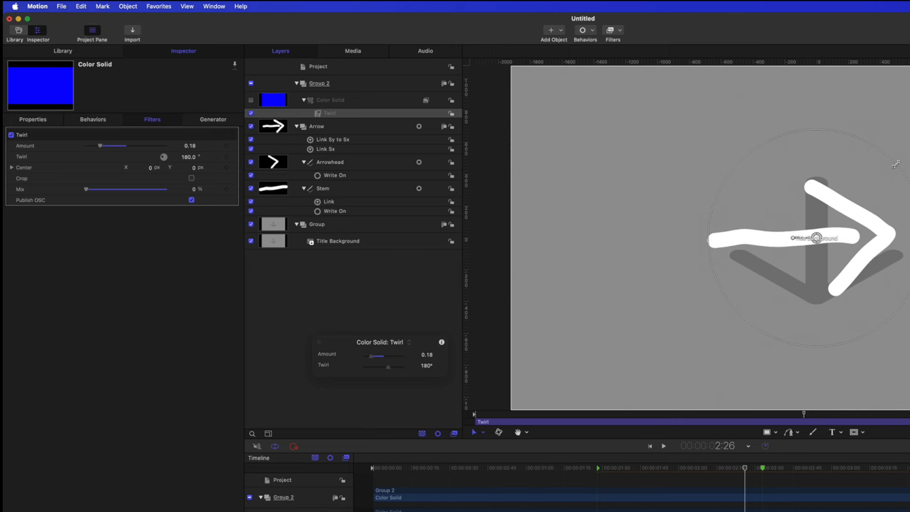
pyautogui.press('super+z')
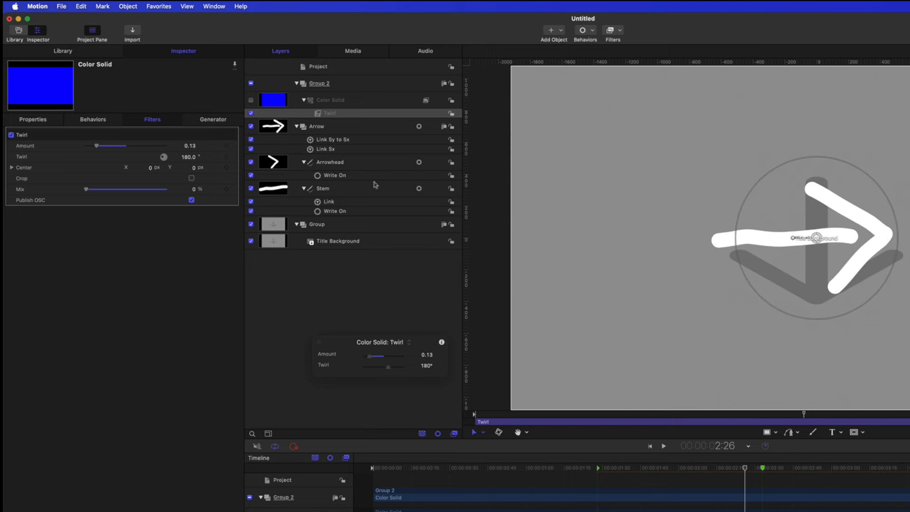
# - Set the Link Sx behavior's Scale to 10 and its Amount offset to 0
pyautogui.click(350, 141)
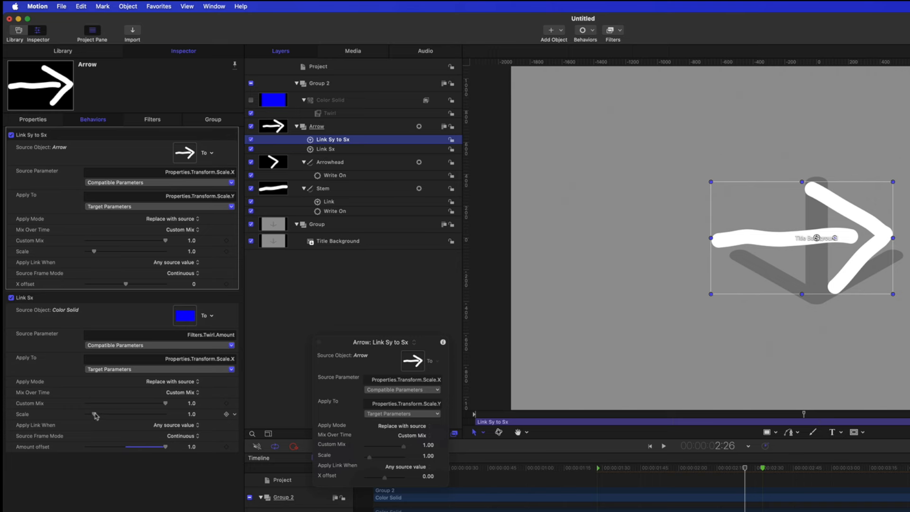
pyautogui.moveTo(95, 415); pyautogui.dragTo(183, 416)
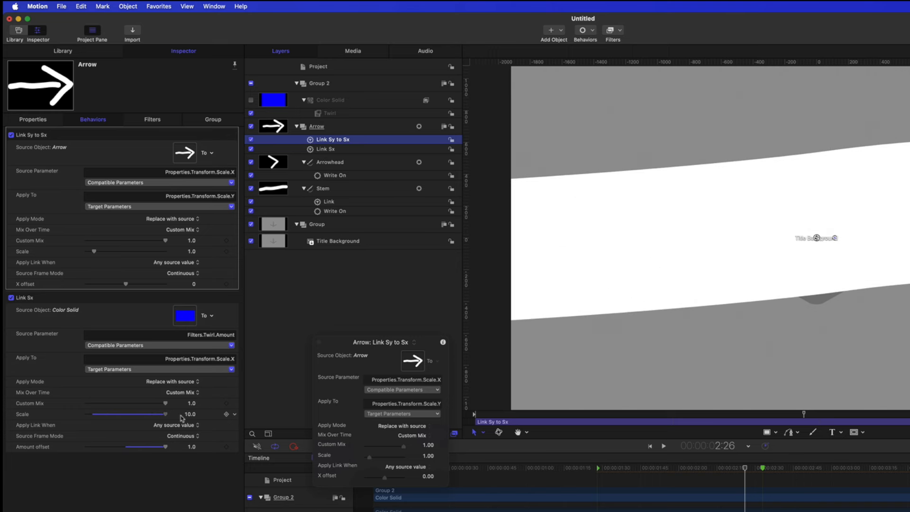
pyautogui.doubleClick(191, 447)
pyautogui.write('0')
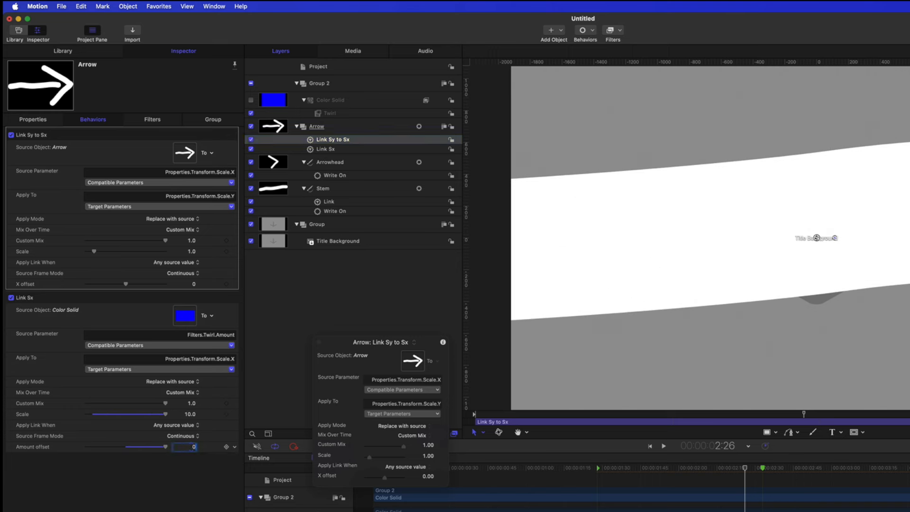
pyautogui.press('Return')
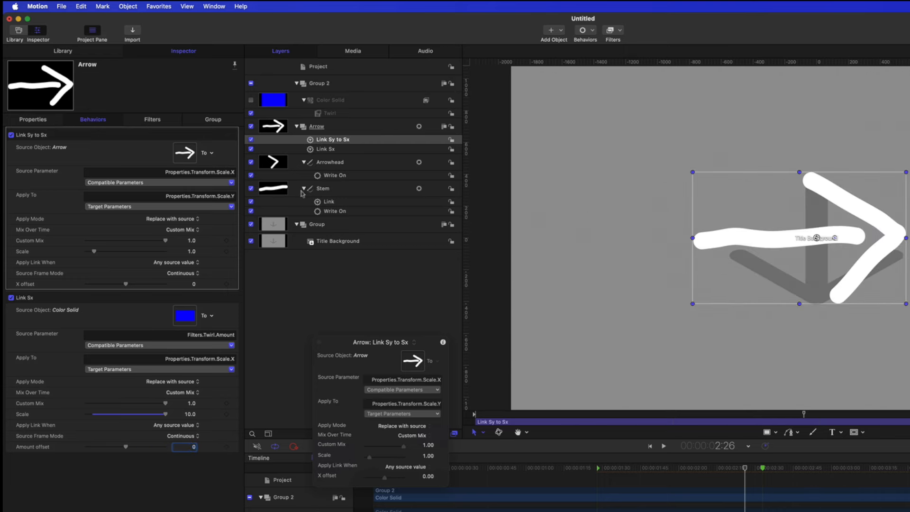
# - Shrink the Twirl filter's on-screen circle to an Amount of 0.09
pyautogui.click(350, 113)
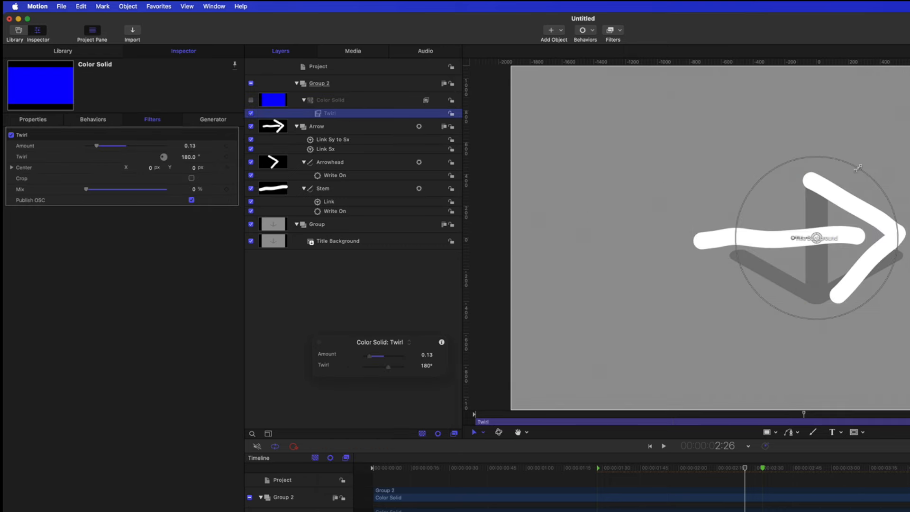
pyautogui.moveTo(857, 168); pyautogui.dragTo(849, 223)
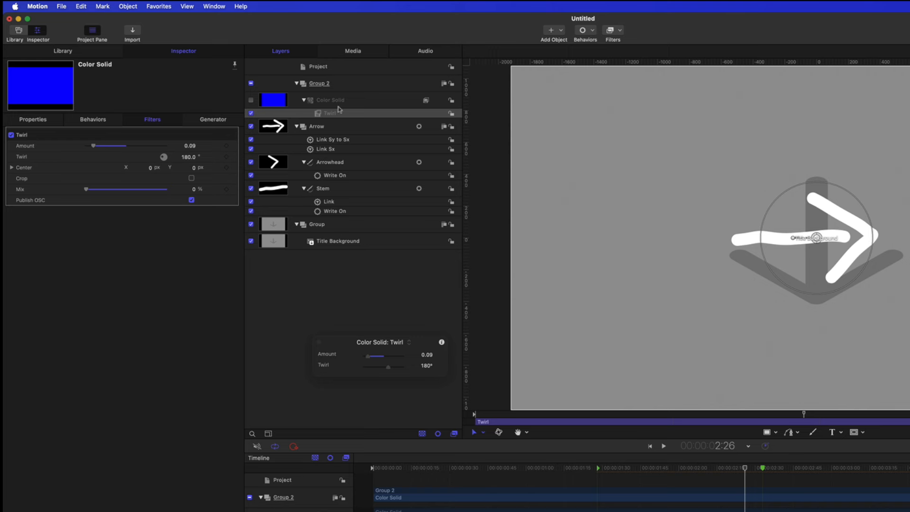
pyautogui.moveTo(149, 168); pyautogui.dragTo(150, 170)
# - Add a Link parameter behavior to the Arrow group's X position and rename it Link Px
pyautogui.click(351, 127)
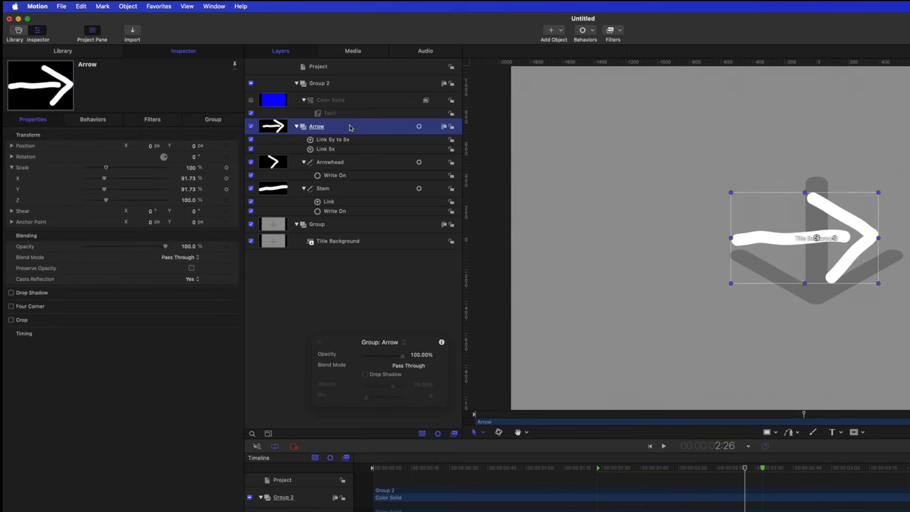
pyautogui.click(12, 146)
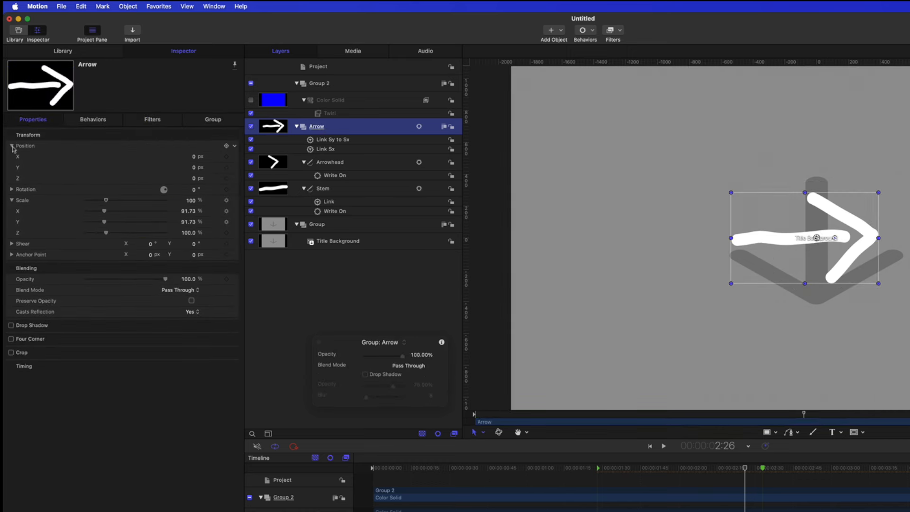
pyautogui.click(235, 158)
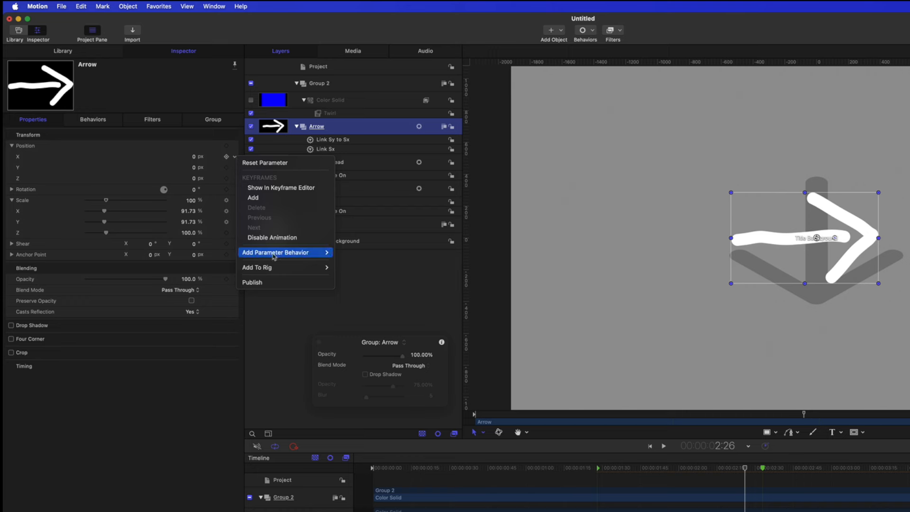
pyautogui.moveTo(277, 253)
pyautogui.click(360, 294)
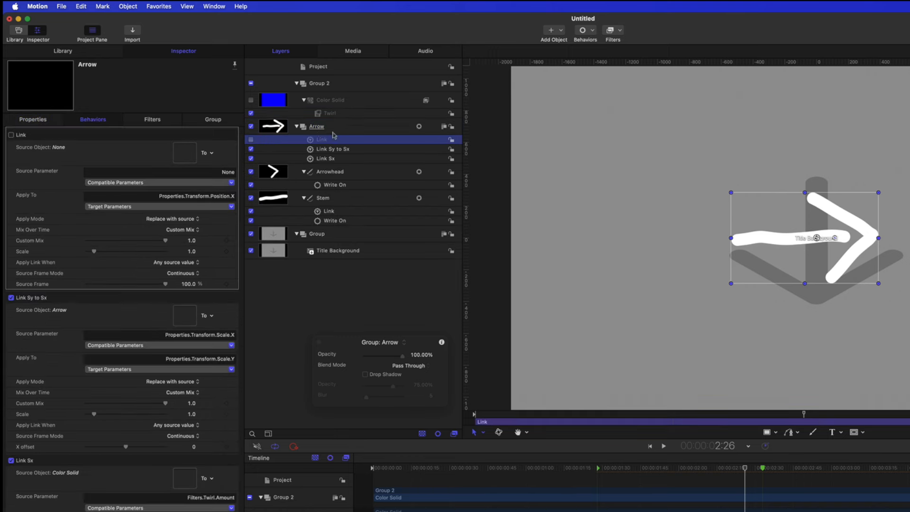
pyautogui.click(332, 138)
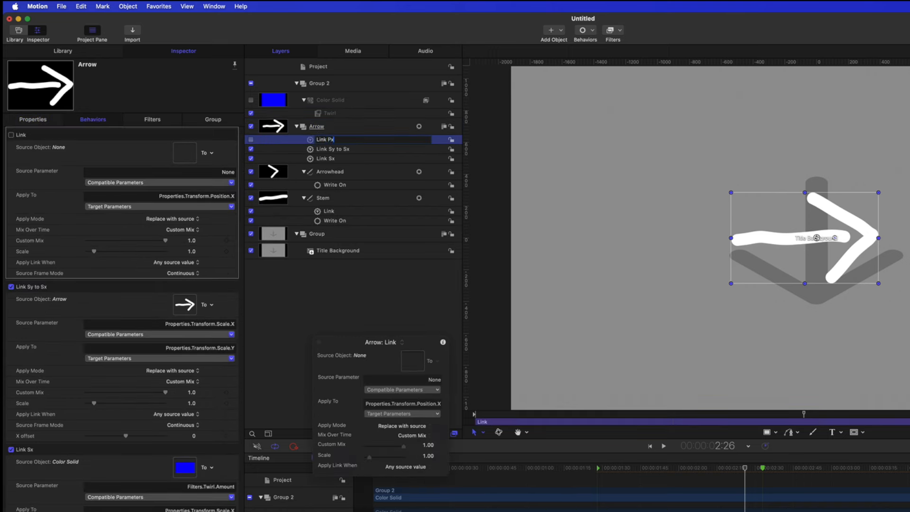
pyautogui.press('Return')
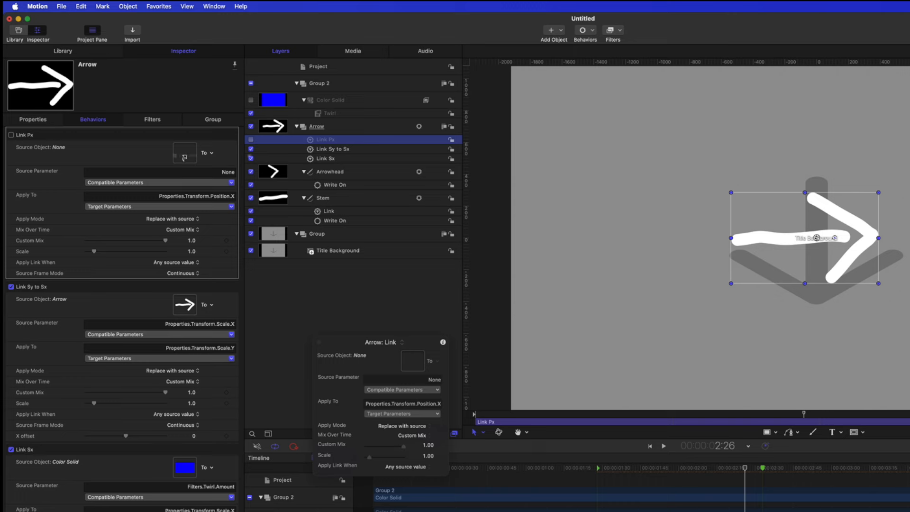
# - Set the Color Solid as the source object of Link Px, with Twirl Center X as source parameter
pyautogui.moveTo(184, 157); pyautogui.dragTo(184, 158)
pyautogui.click(189, 184)
pyautogui.moveTo(168, 225)
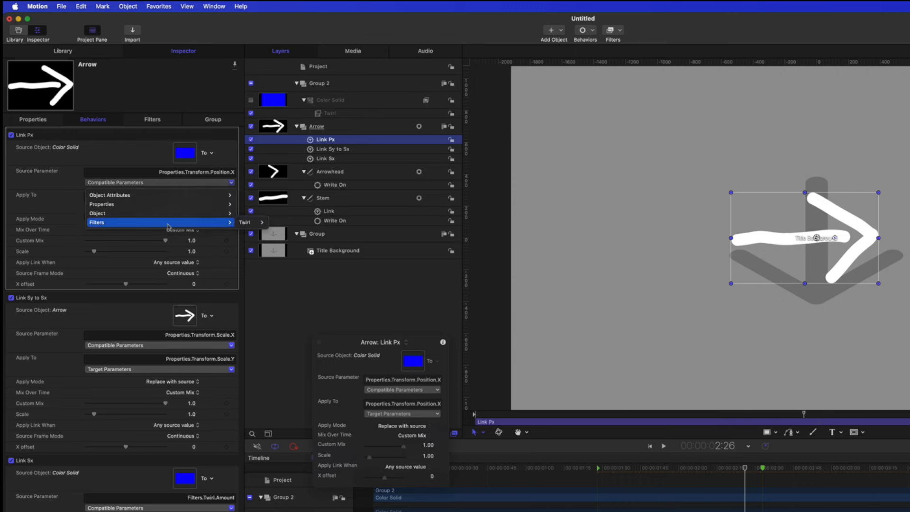
pyautogui.moveTo(260, 223)
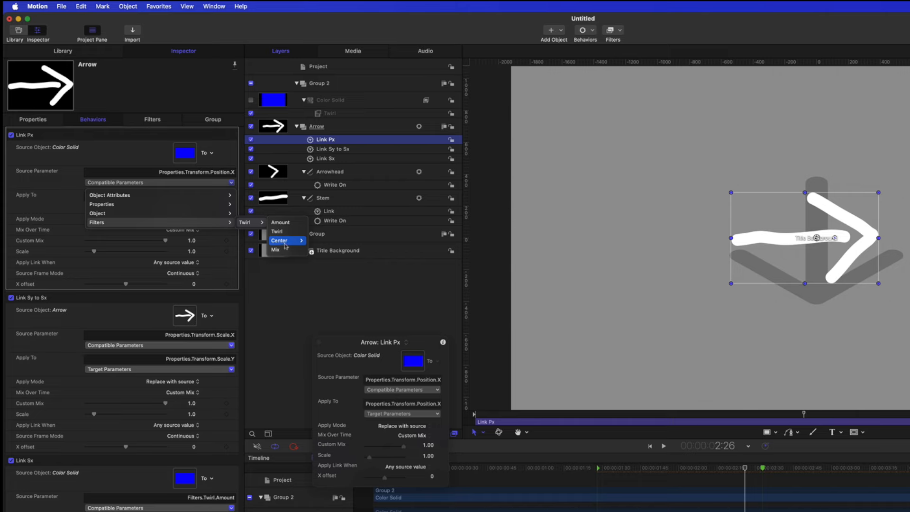
pyautogui.click(316, 243)
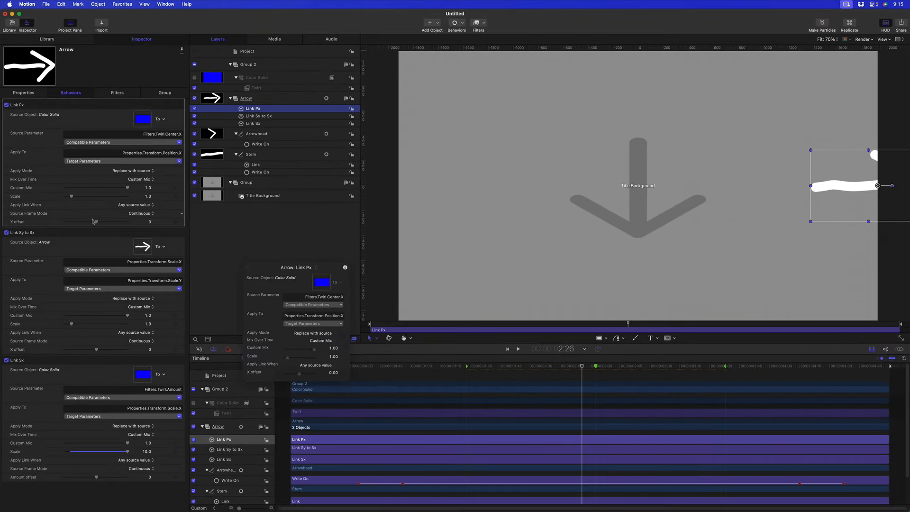
# - Set the Link Px behavior's X offset to -0.5
pyautogui.click(150, 223)
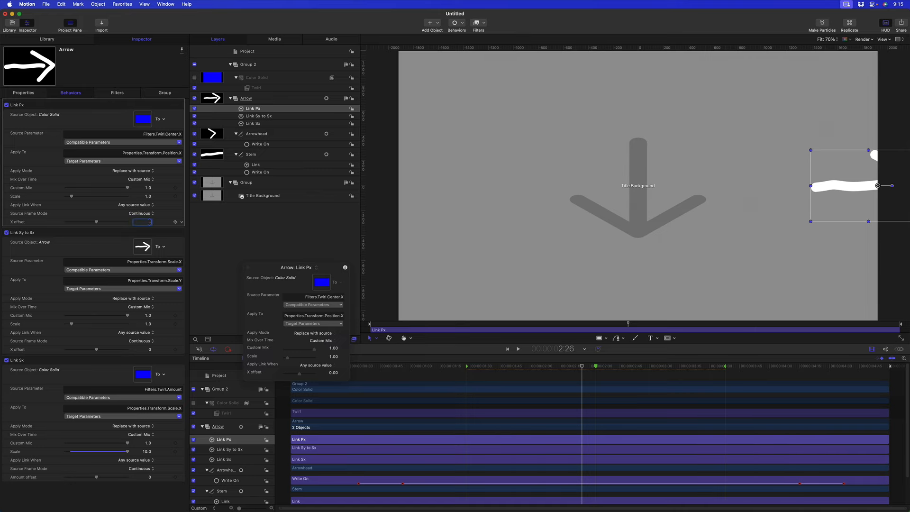
pyautogui.write('-0.5')
pyautogui.press('Return')
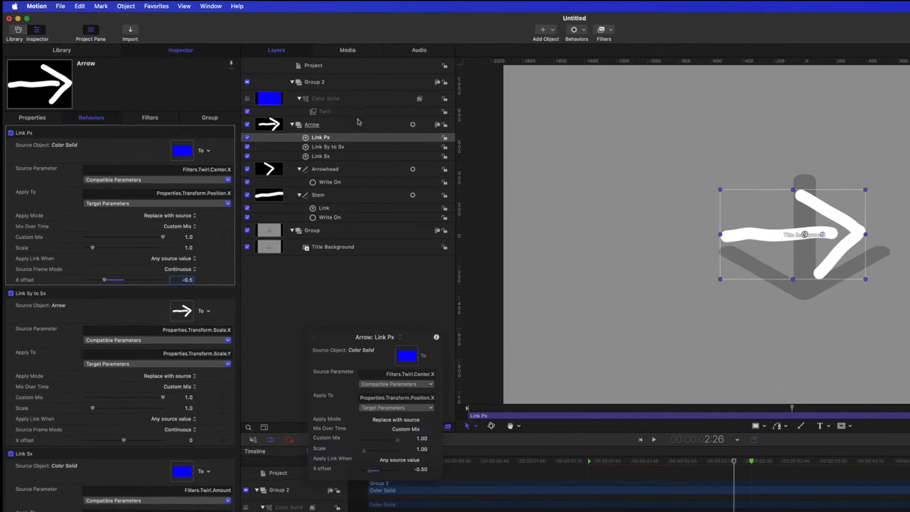
# - Add a Link parameter behavior to the Arrow group's Y position and rename it Link Py
pyautogui.click(42, 121)
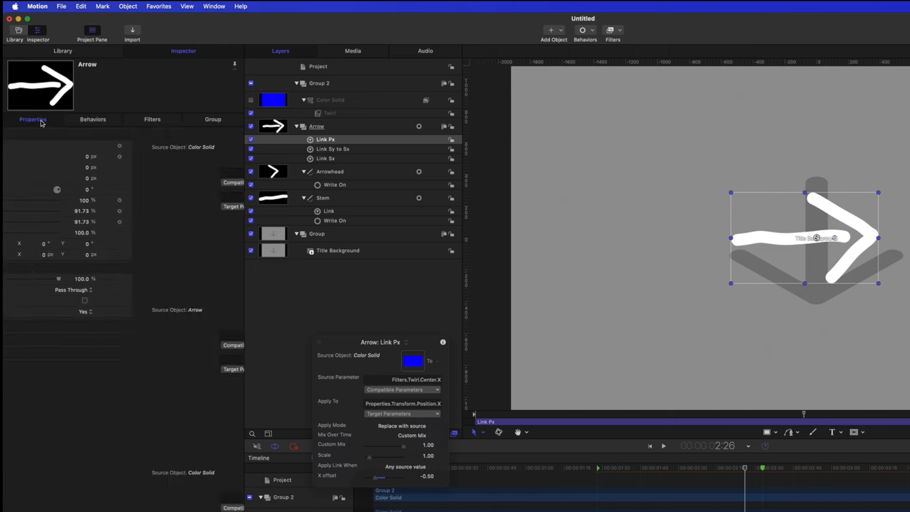
pyautogui.click(235, 169)
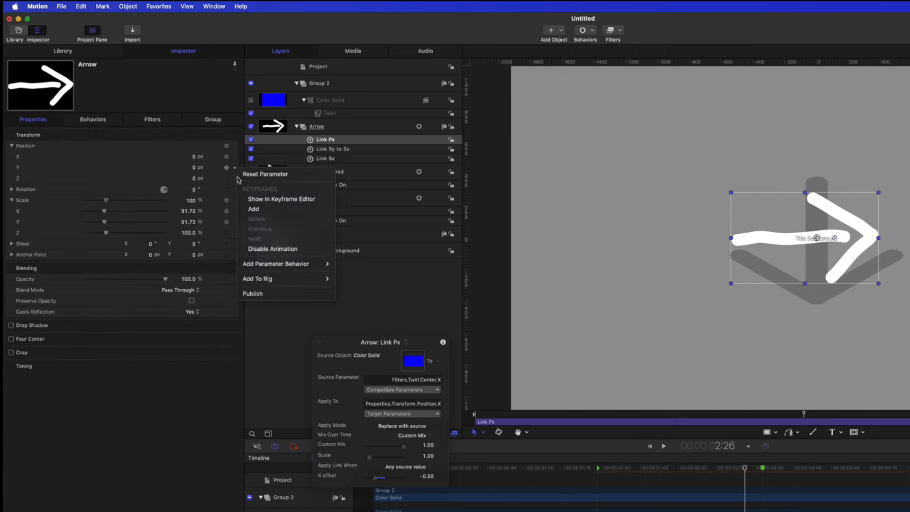
pyautogui.moveTo(276, 263)
pyautogui.click(349, 304)
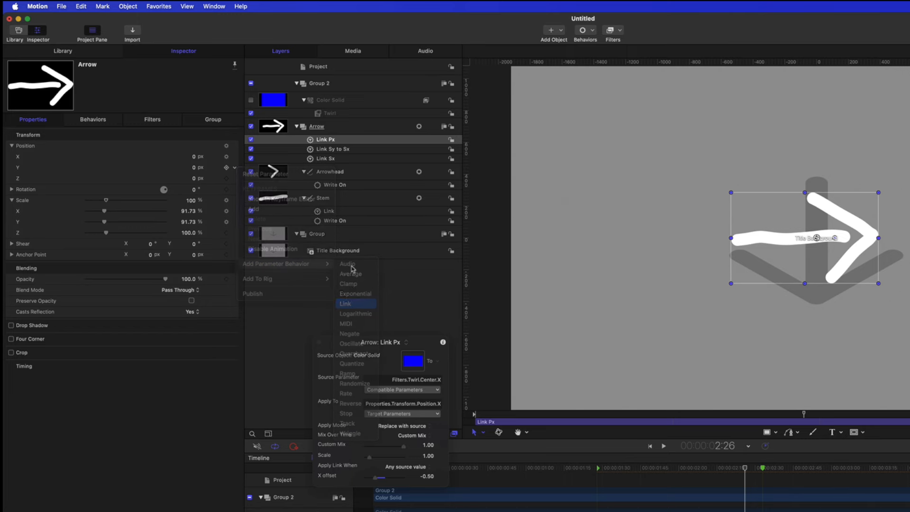
pyautogui.doubleClick(337, 139)
pyautogui.click(336, 139)
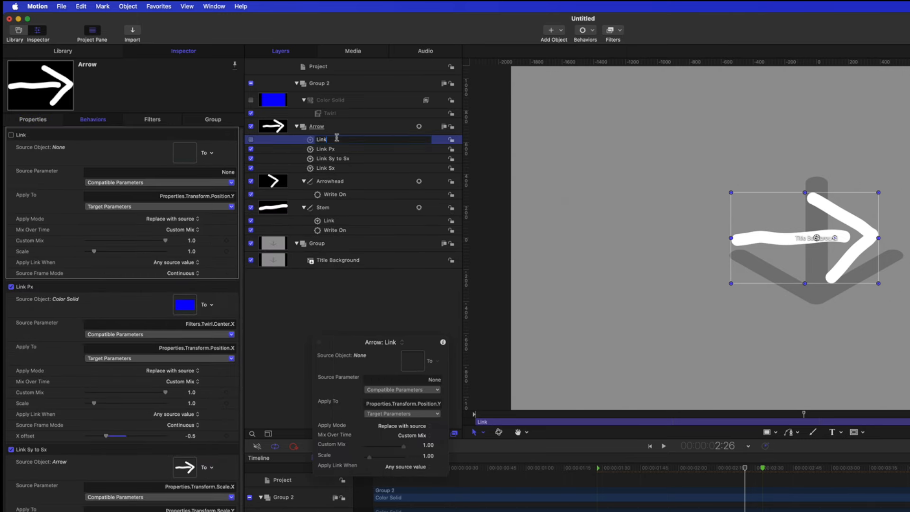
pyautogui.write('Py')
pyautogui.press('Return')
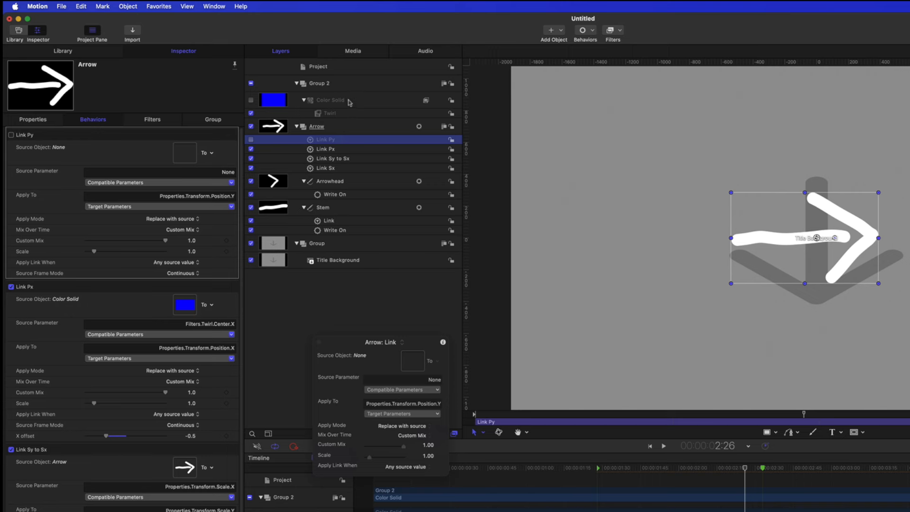
# - Set the Color Solid as the source object of Link Py, with Twirl Center Y as source parameter
pyautogui.moveTo(180, 157); pyautogui.dragTo(178, 156)
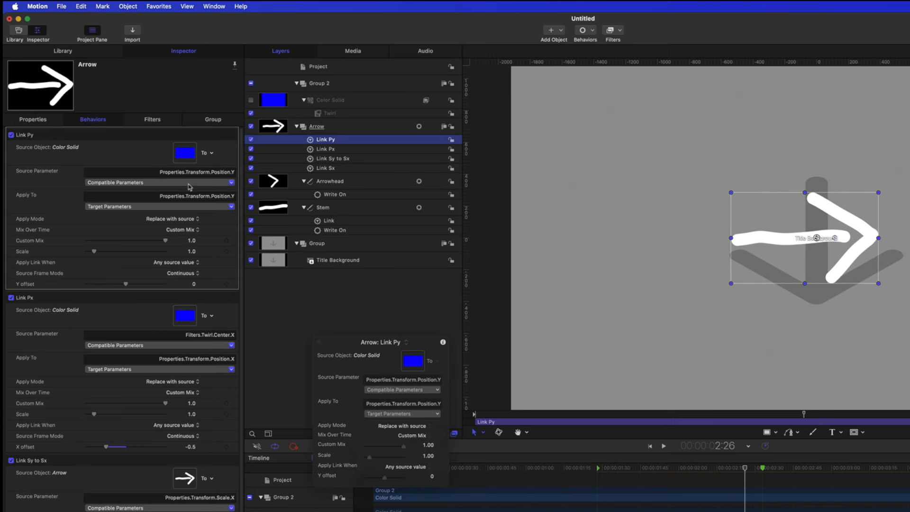
pyautogui.click(188, 184)
pyautogui.moveTo(189, 222)
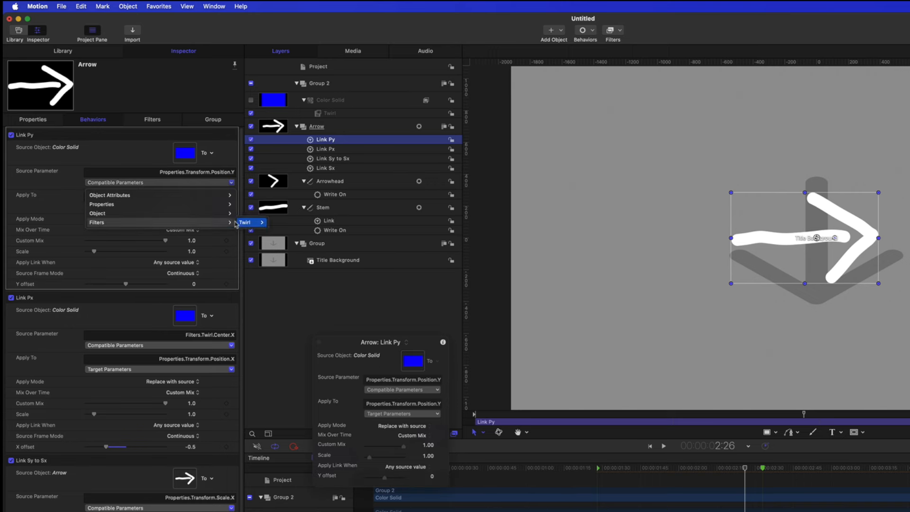
pyautogui.moveTo(247, 222)
pyautogui.moveTo(286, 241)
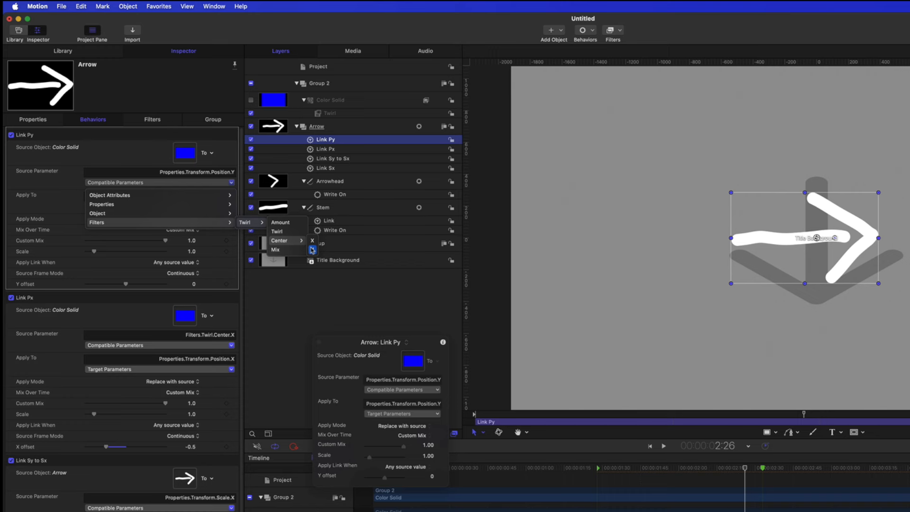
pyautogui.click(314, 250)
# - Set the Link Py behavior's Y offset to -0.5
pyautogui.doubleClick(194, 285)
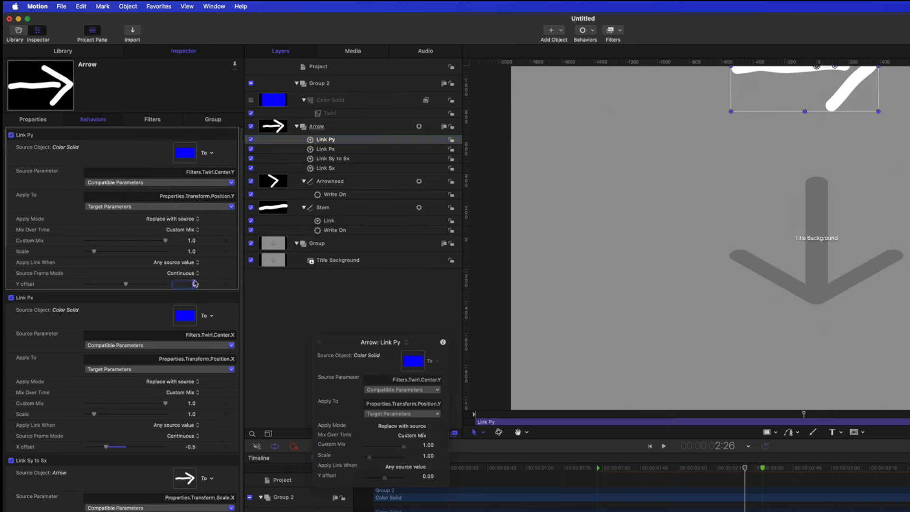
pyautogui.write('-.5')
pyautogui.press('Return')
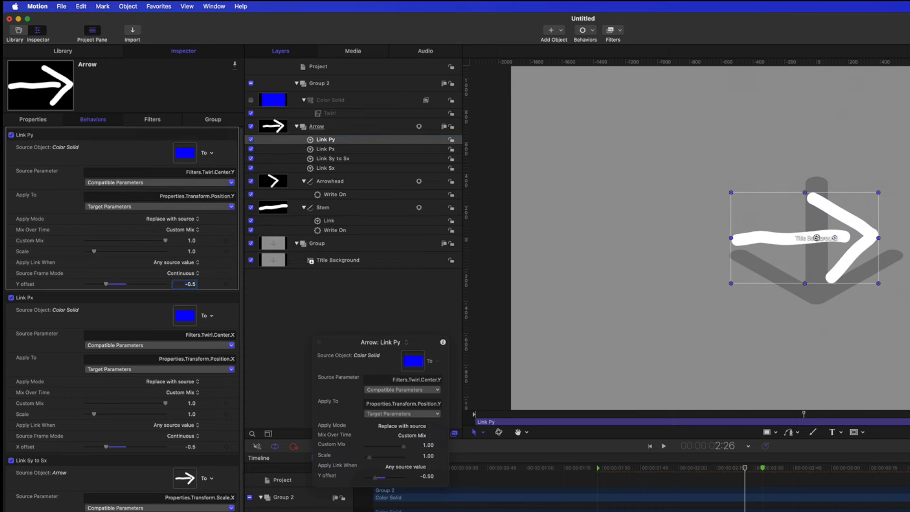
# - Test the position links by moving the Twirl center to about X 316, Y 158 px, and undo the move
pyautogui.click(330, 113)
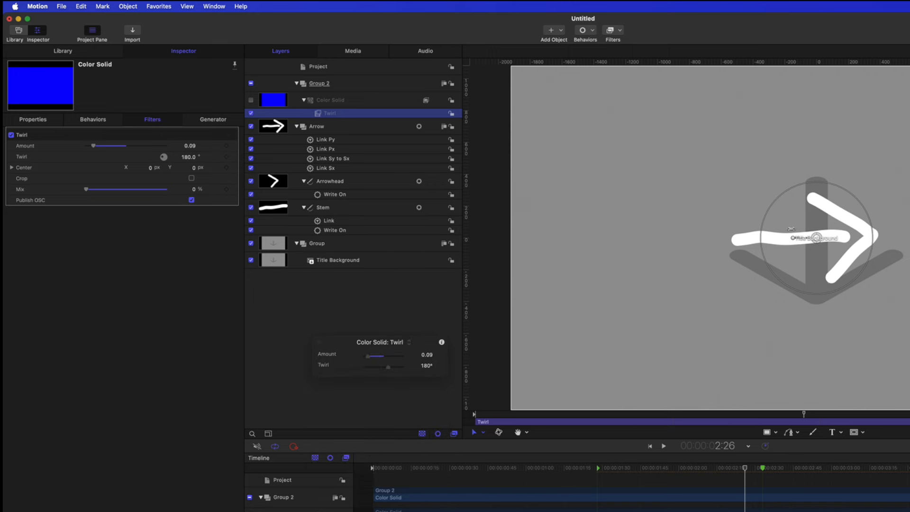
pyautogui.moveTo(816, 237); pyautogui.dragTo(867, 213)
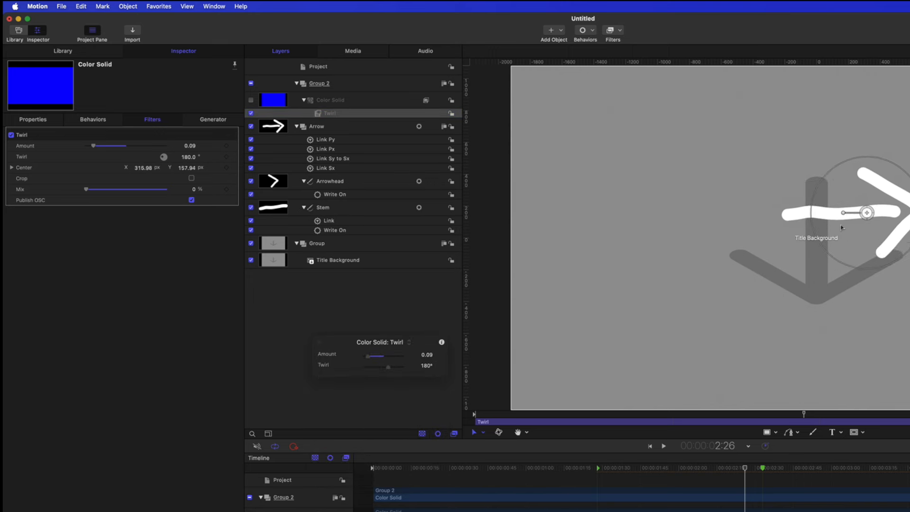
pyautogui.press('super+z')
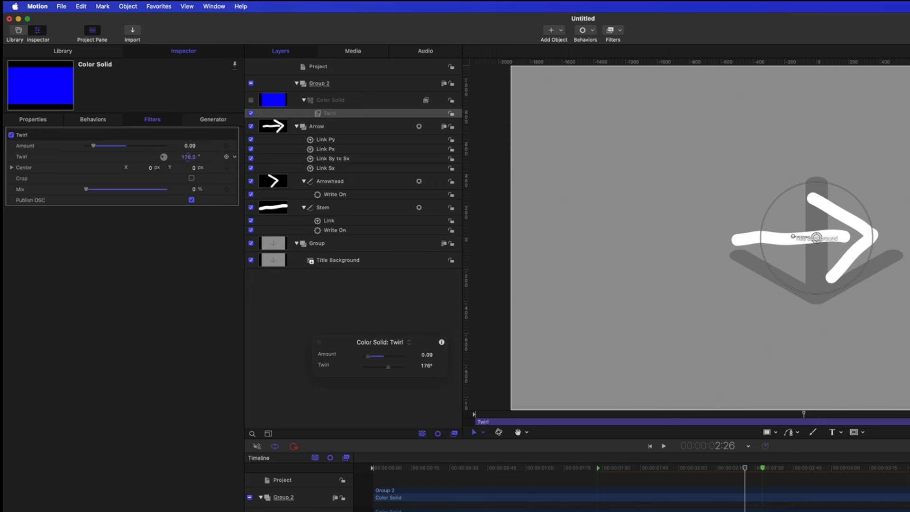
# - Add a Link parameter behavior to the Arrow group's Z rotation and rename it Link Rz
pyautogui.click(360, 127)
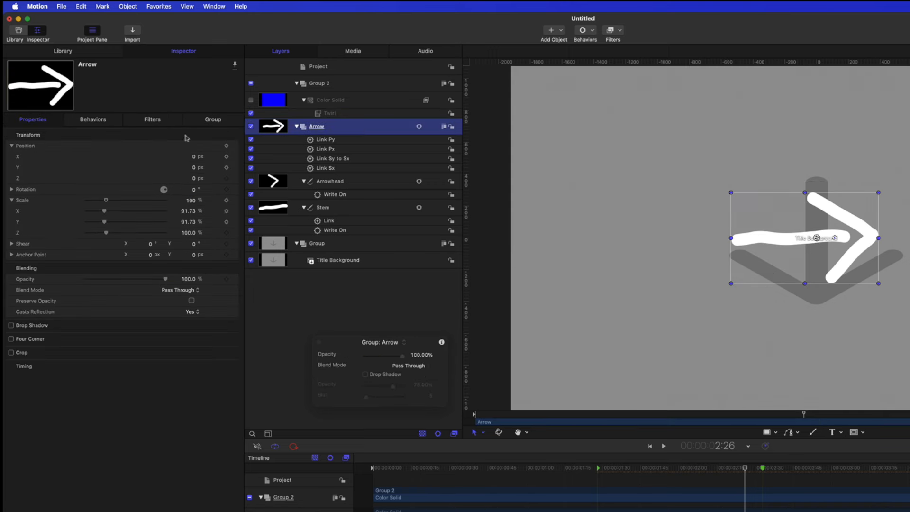
pyautogui.click(11, 189)
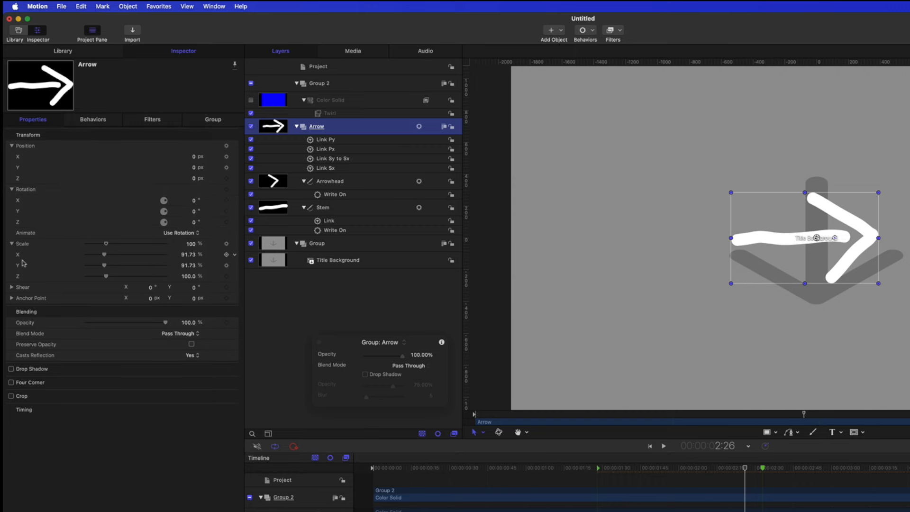
pyautogui.click(234, 221)
pyautogui.moveTo(280, 318)
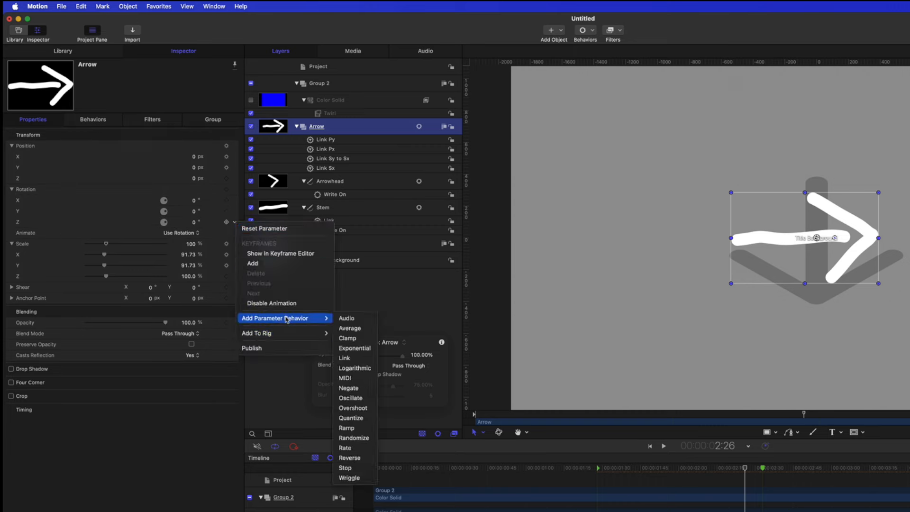
pyautogui.click(348, 351)
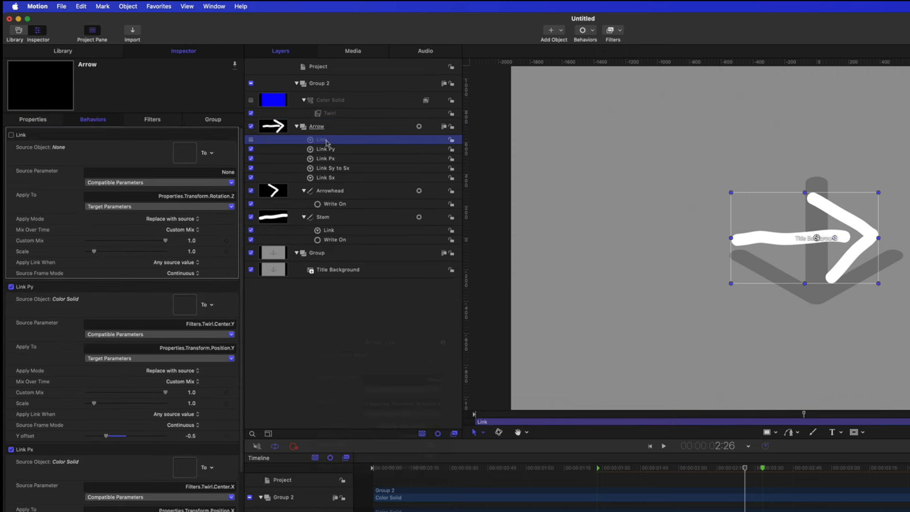
pyautogui.doubleClick(332, 140)
pyautogui.write('Rz')
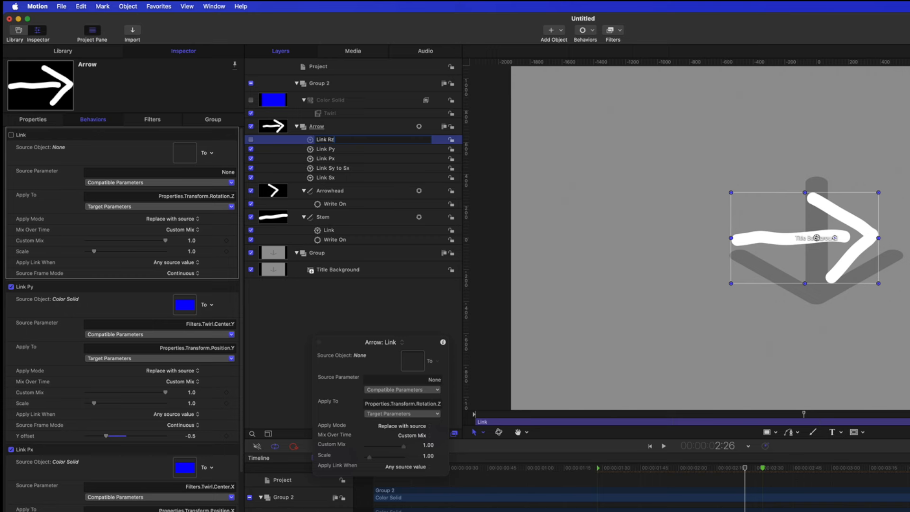
pyautogui.press('Return')
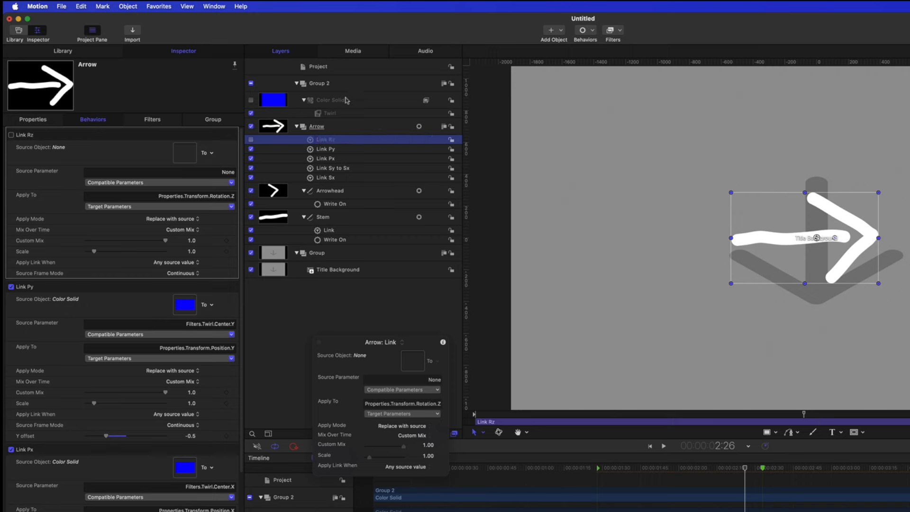
# - Set the Color Solid as the source object of Link Rz, with the Twirl filter's Twirl angle as source parameter
pyautogui.click(182, 194)
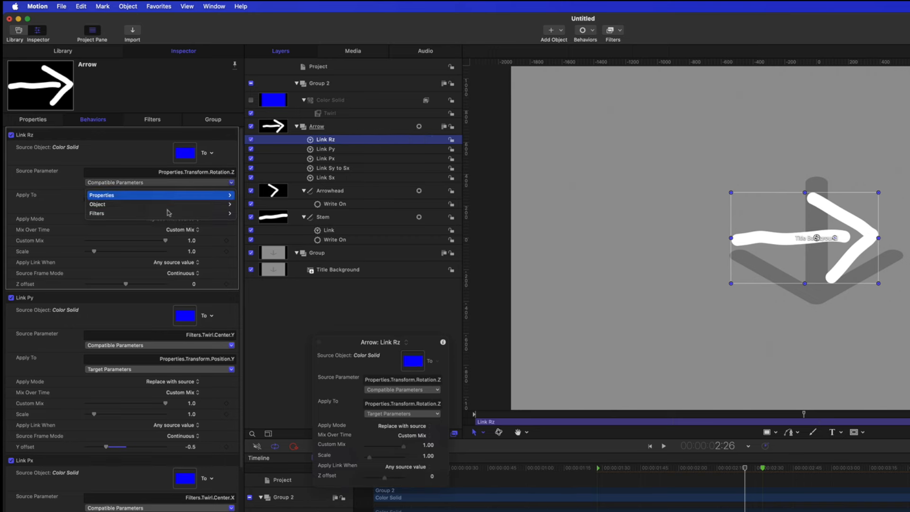
pyautogui.moveTo(166, 214)
pyautogui.moveTo(244, 213)
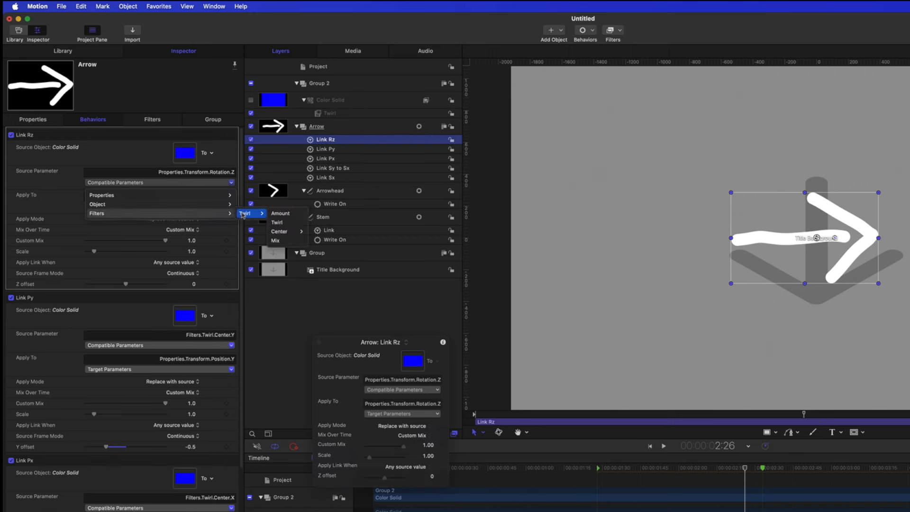
pyautogui.click(291, 223)
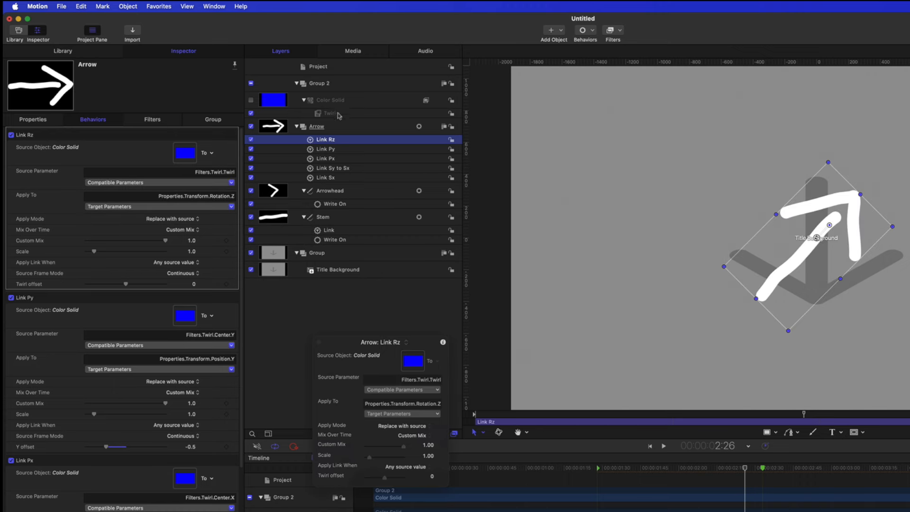
# - Test the rotation link with the Twirl filter's on-screen control, and undo the change
pyautogui.click(340, 113)
pyautogui.moveTo(817, 237); pyautogui.dragTo(796, 208)
pyautogui.press('super+z')
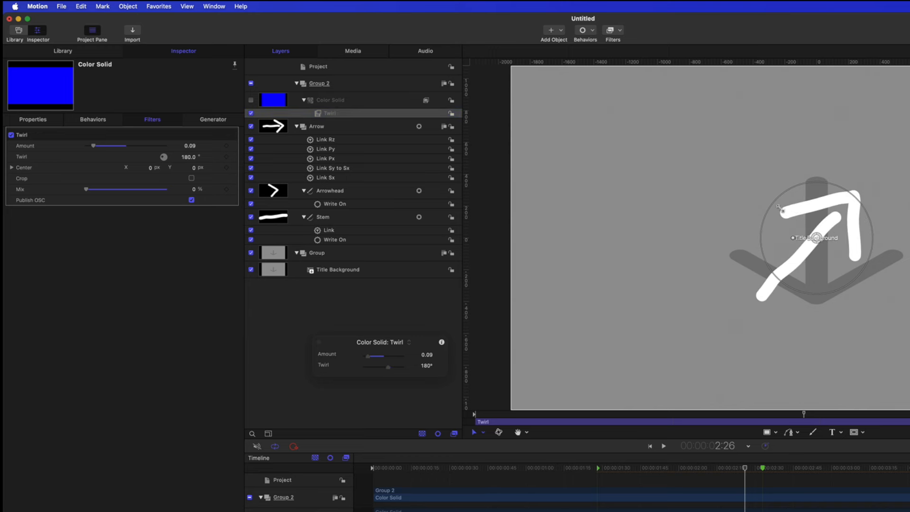
# - Set the Link Rz behavior's Scale to 5
pyautogui.click(350, 140)
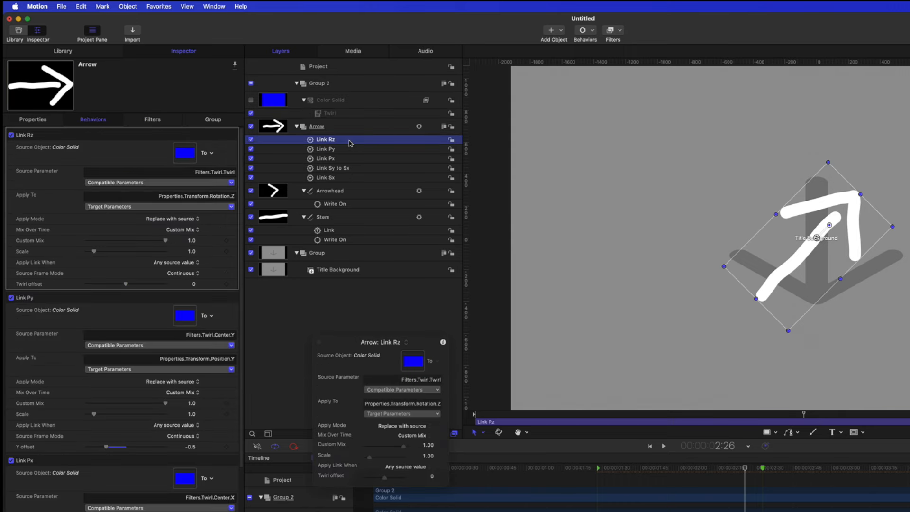
pyautogui.click(191, 251)
pyautogui.write('5')
pyautogui.press('Return')
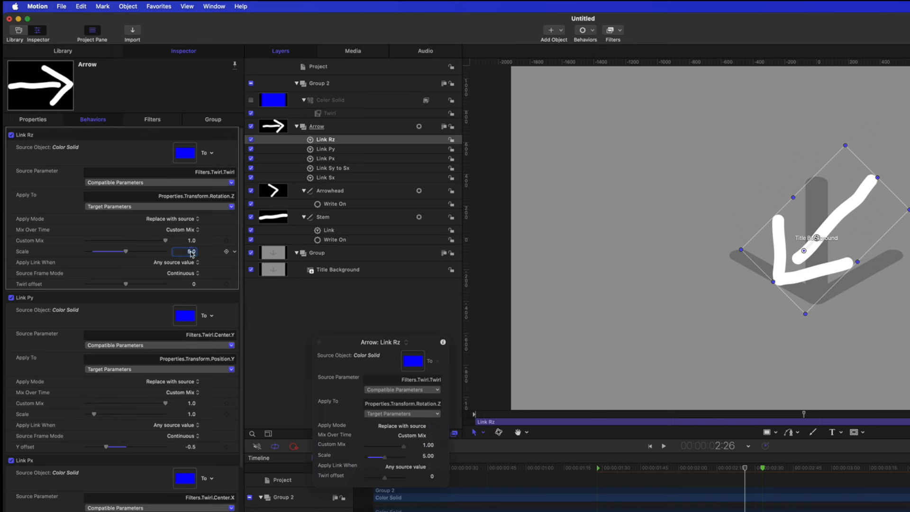
# - Turn the Twirl on-screen control to about -0.5° and shift its center to about X 34.7, Y -7.38 px
pyautogui.click(353, 113)
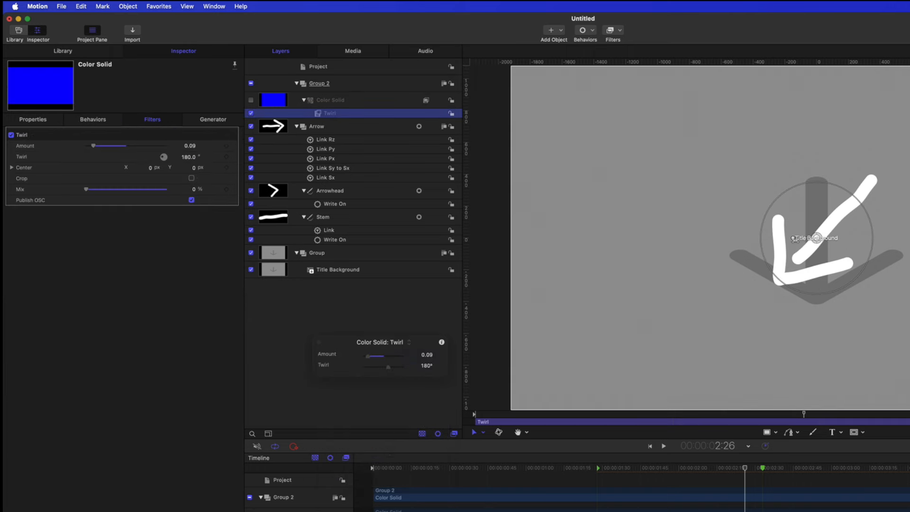
pyautogui.moveTo(795, 239); pyautogui.dragTo(824, 241)
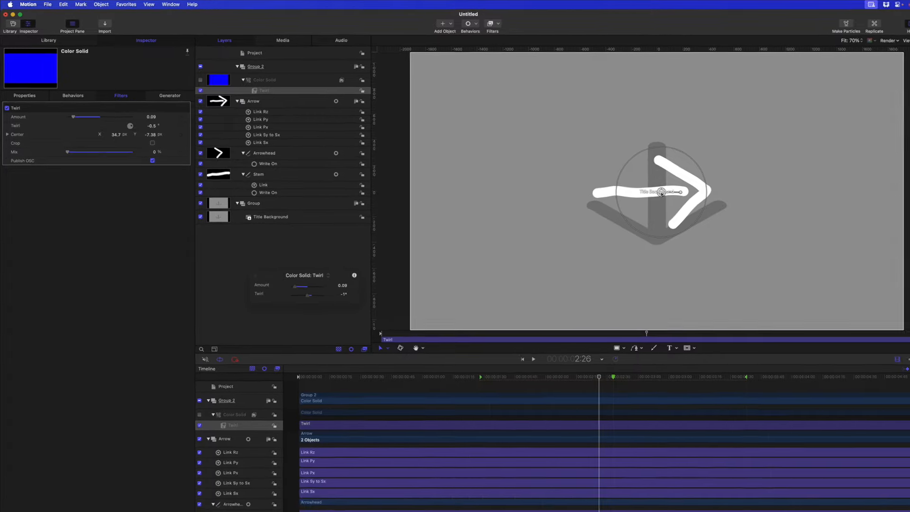
# - Move the playhead to 1:14 and bring the Write On keyframes of the Arrowhead and Stem into view
pyautogui.click(764, 468)
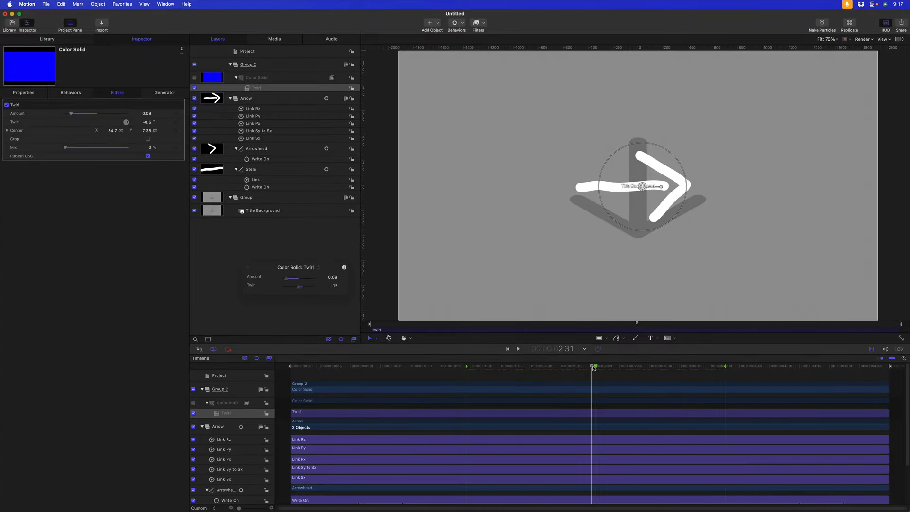
pyautogui.scroll(-3, 592, 370)
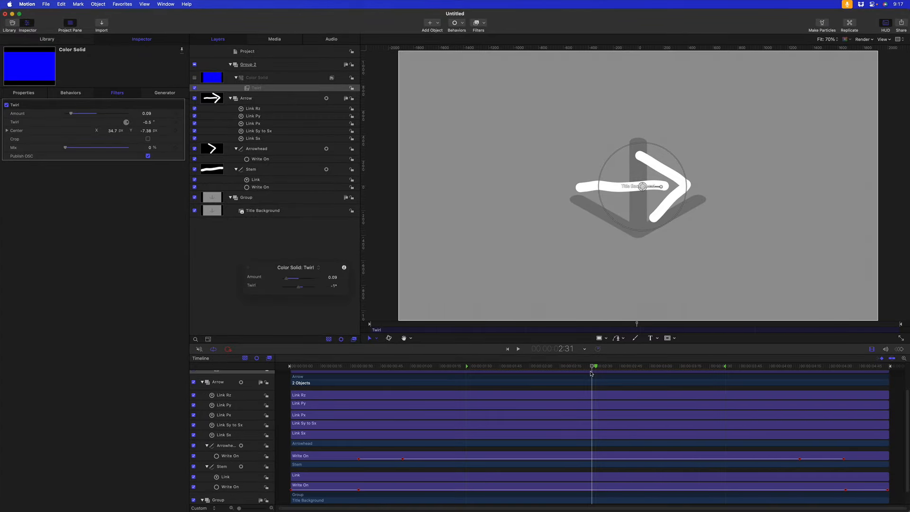
pyautogui.moveTo(583, 368)
pyautogui.mouseDown()
pyautogui.moveTo(301, 360)
pyautogui.moveTo(792, 368)
pyautogui.moveTo(843, 383)
pyautogui.moveTo(893, 381)
pyautogui.moveTo(297, 372)
pyautogui.moveTo(440, 374)
pyautogui.mouseUp()
pyautogui.scroll(-1, 401, 401)
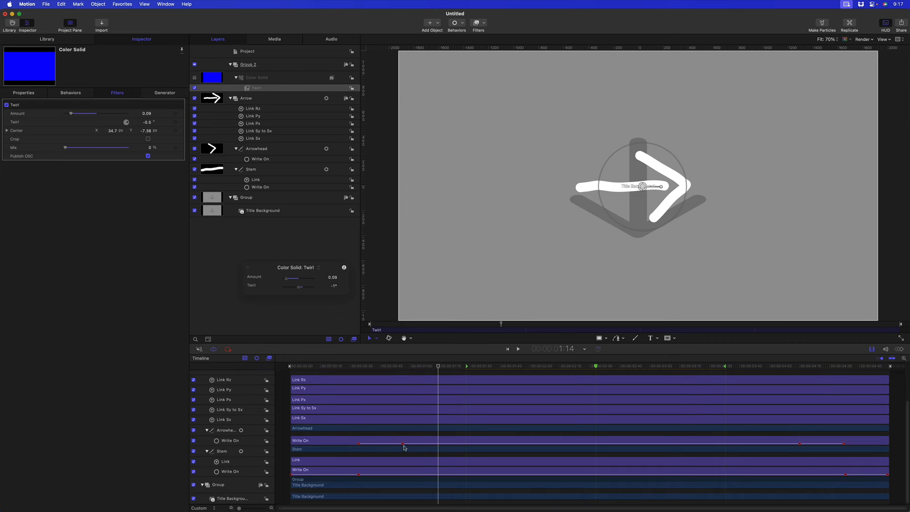
# - Select the Arrowhead's Write On behavior and look at the animation options of its Custom Speed, leaving them unused
pyautogui.click(229, 441)
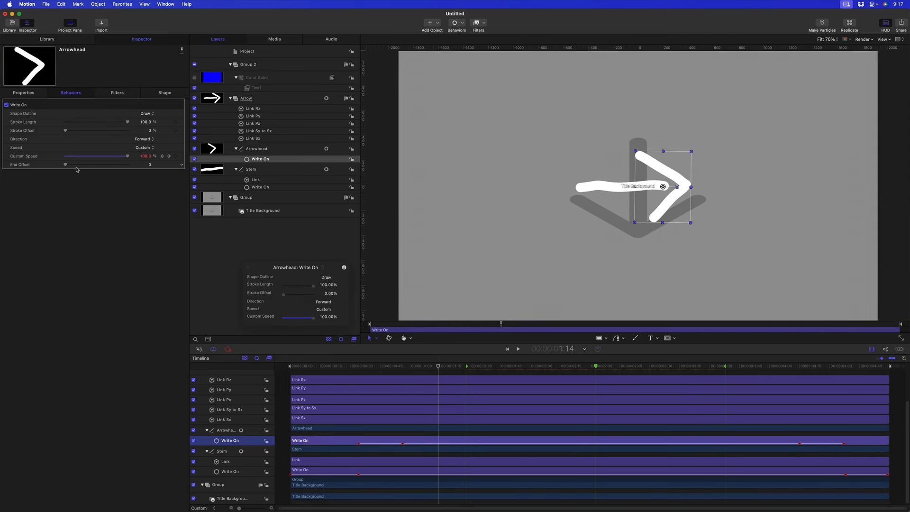
pyautogui.click(183, 158)
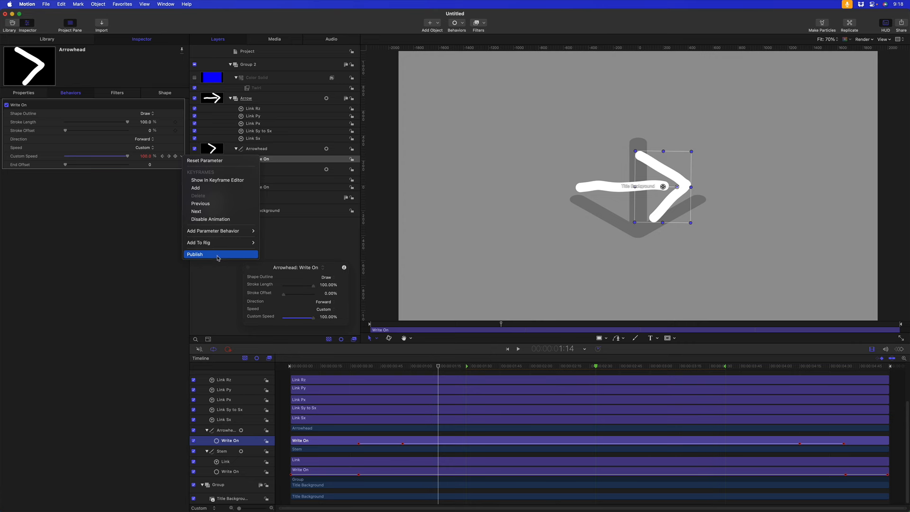
pyautogui.click(218, 279)
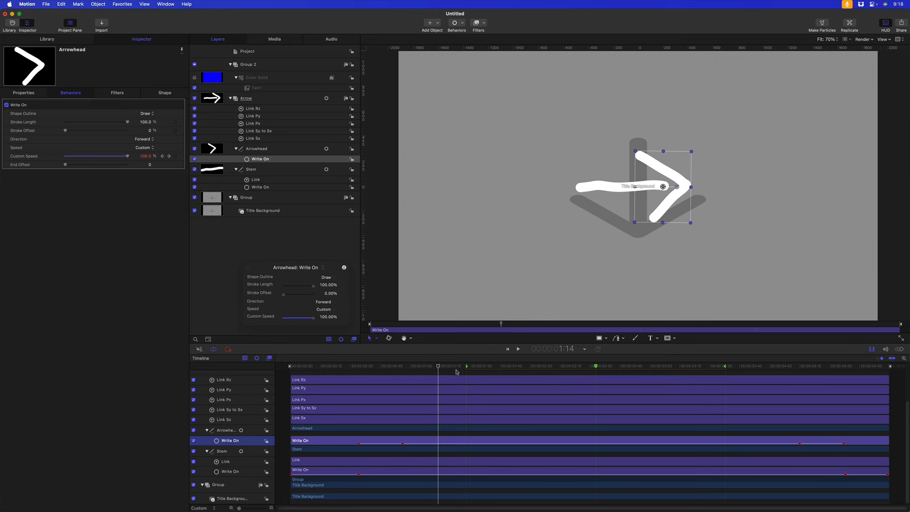
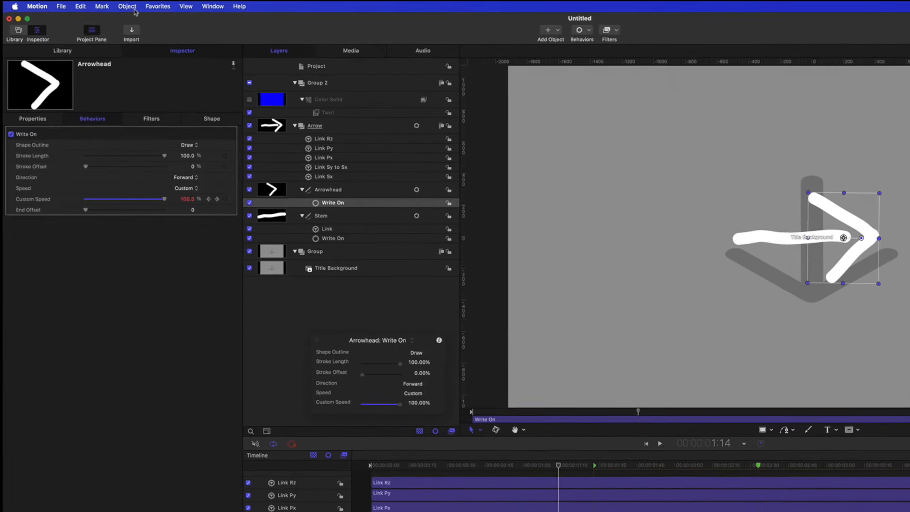
# - Add a new rig with a pop-up widget and rename the widget Draw On Speed
pyautogui.click(128, 6)
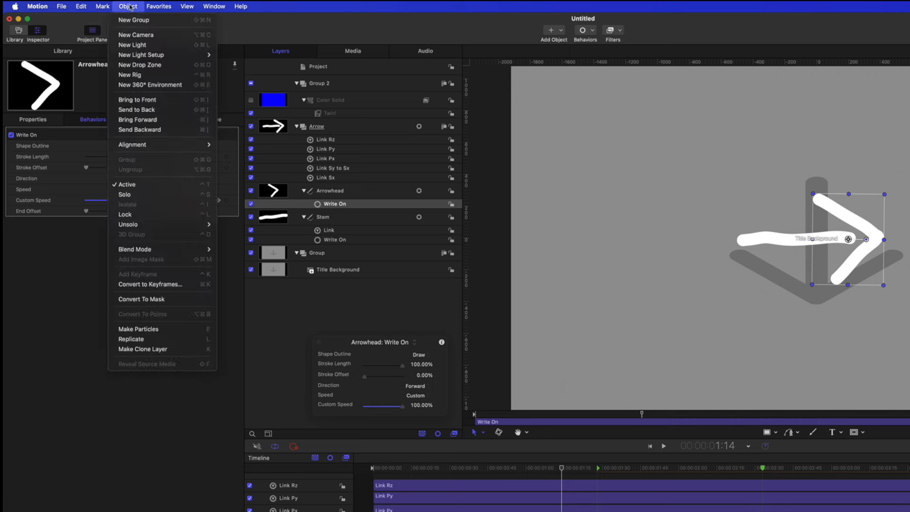
pyautogui.click(148, 76)
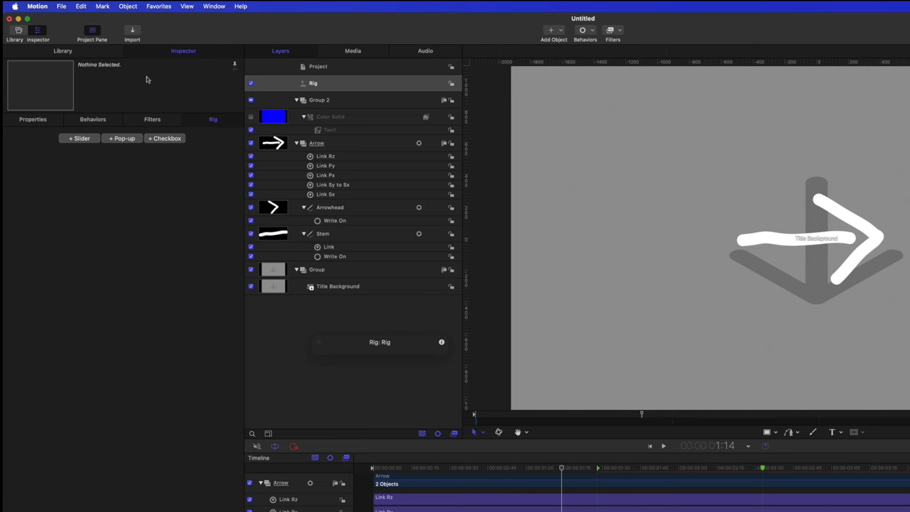
pyautogui.click(124, 141)
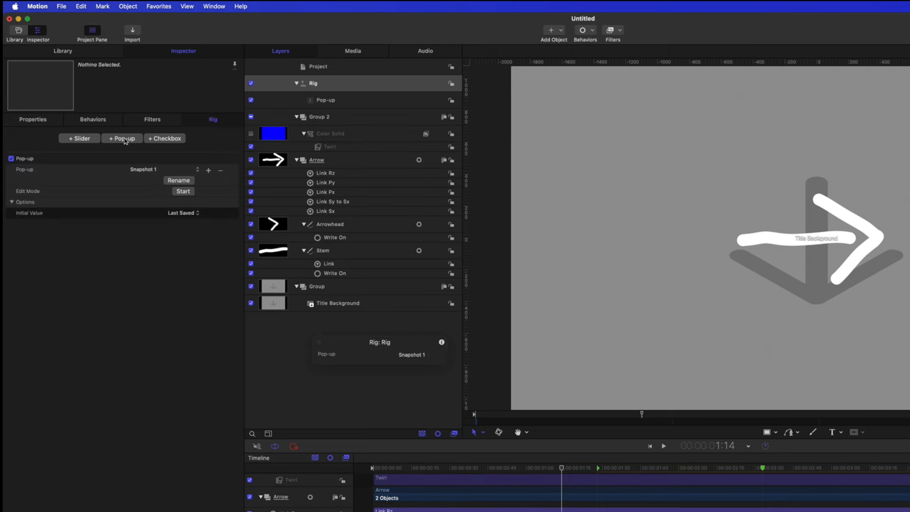
pyautogui.doubleClick(319, 100)
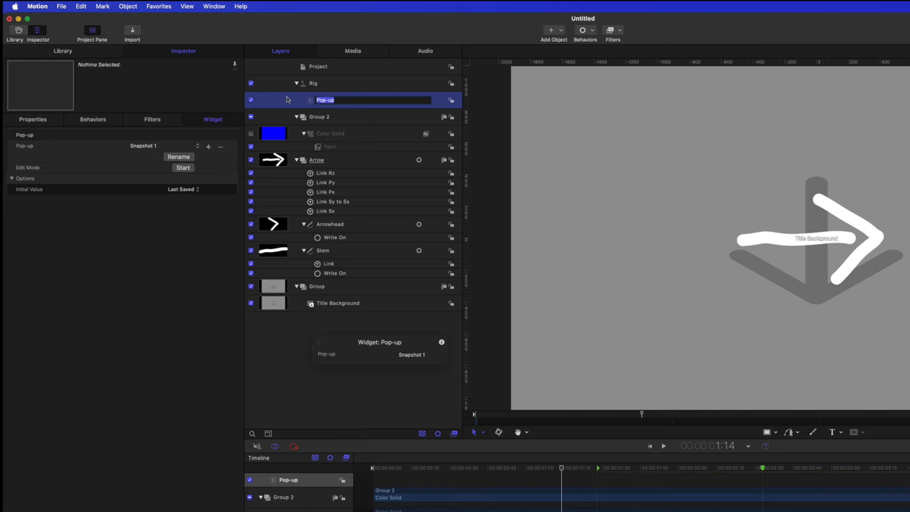
pyautogui.write('Draw On Speed')
pyautogui.press('Return')
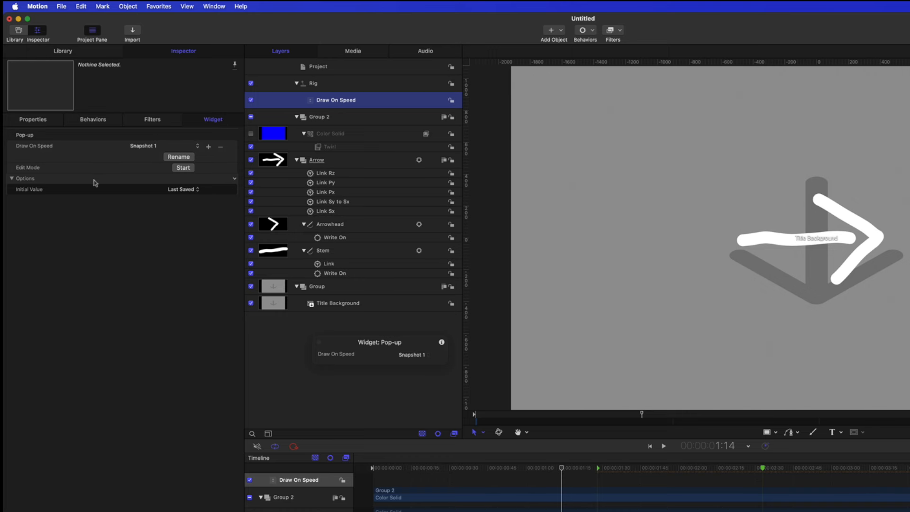
# - Name the first two snapshots of the Draw On Speed pop-up Slow and Medium
pyautogui.click(178, 157)
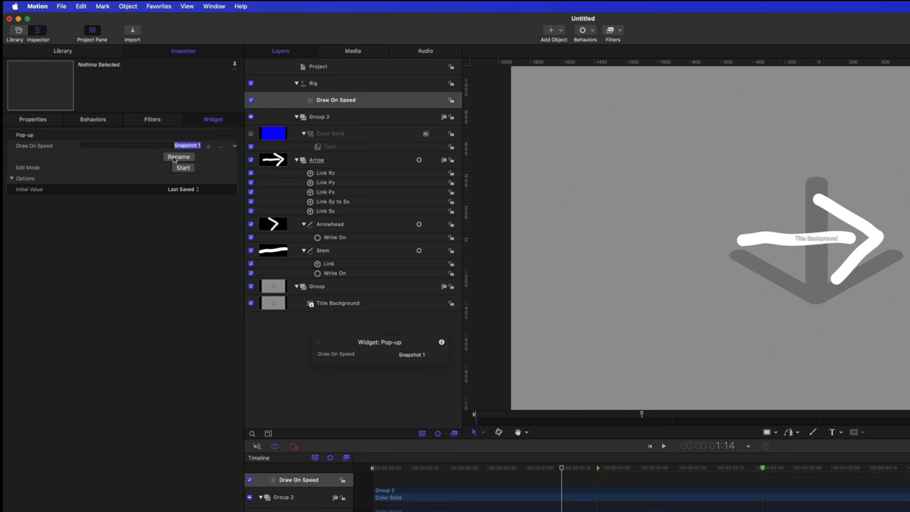
pyautogui.write('Slow')
pyautogui.press('Return')
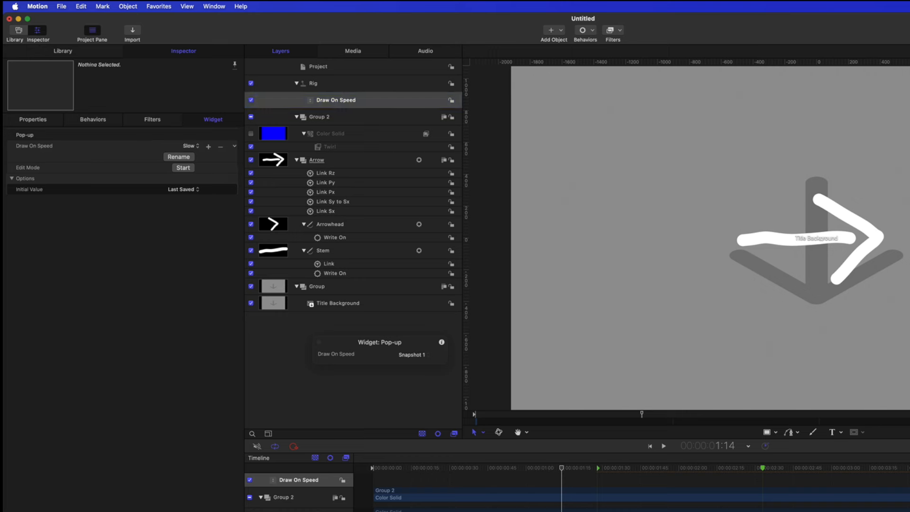
pyautogui.click(191, 147)
pyautogui.click(181, 157)
pyautogui.click(175, 157)
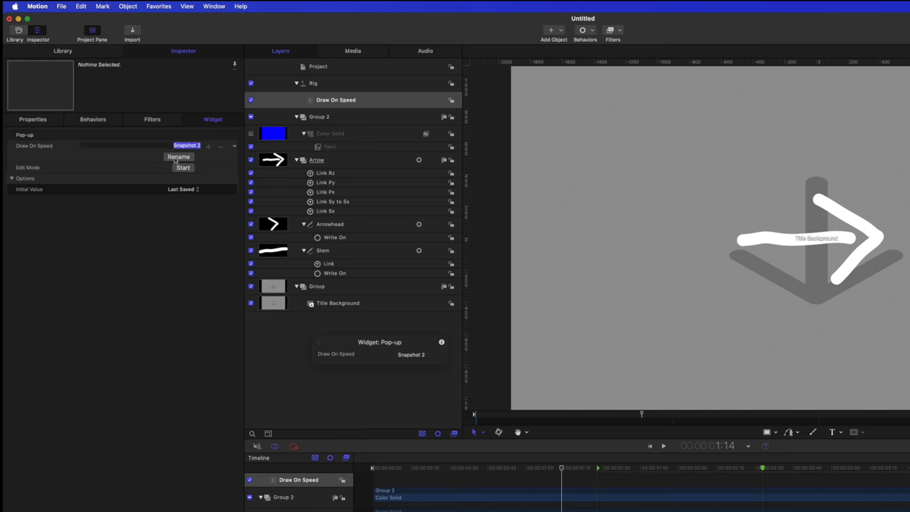
pyautogui.write('Medium')
pyautogui.press('Return')
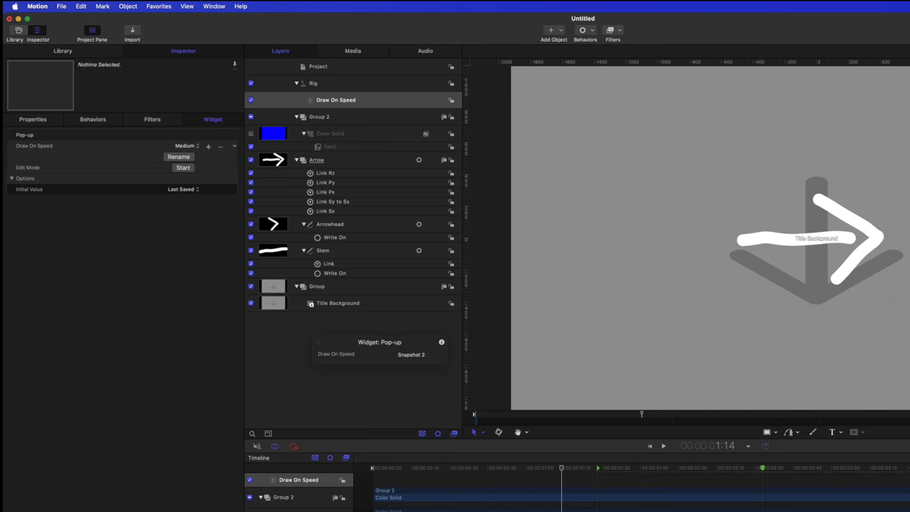
# - Switch the Draw On Speed pop-up to its third snapshot and name it Fast
pyautogui.click(191, 147)
pyautogui.click(192, 161)
pyautogui.click(176, 158)
pyautogui.write('Fas')
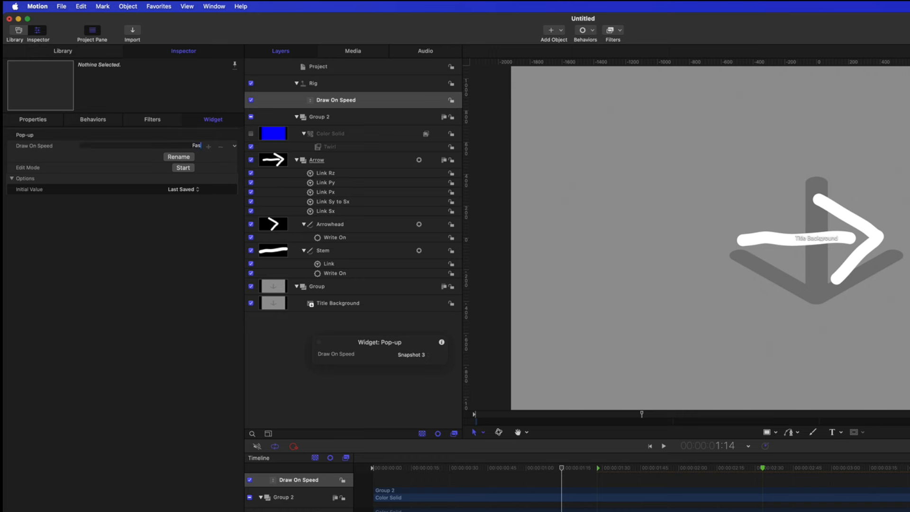
pyautogui.write('t')
pyautogui.press('Return')
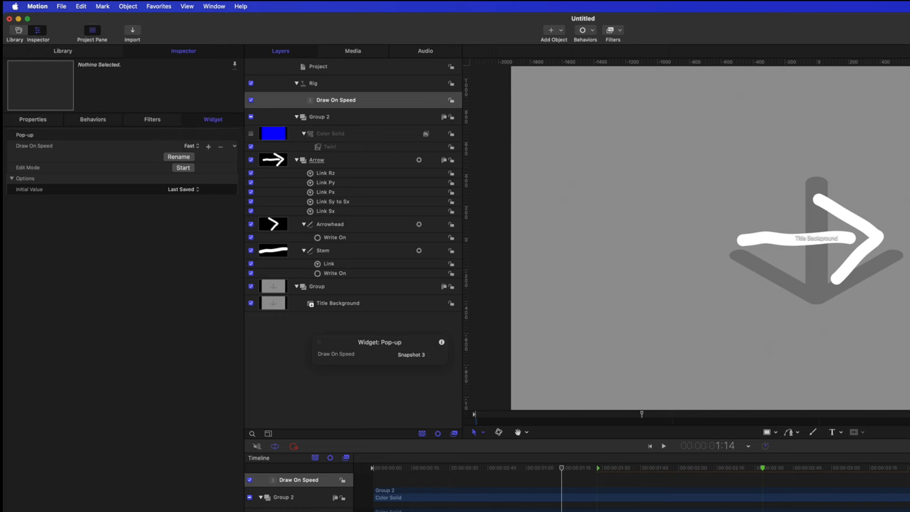
# - Set Draw On Speed to Slow, start rig edit mode and place its floating window clear of the layers list
pyautogui.click(190, 148)
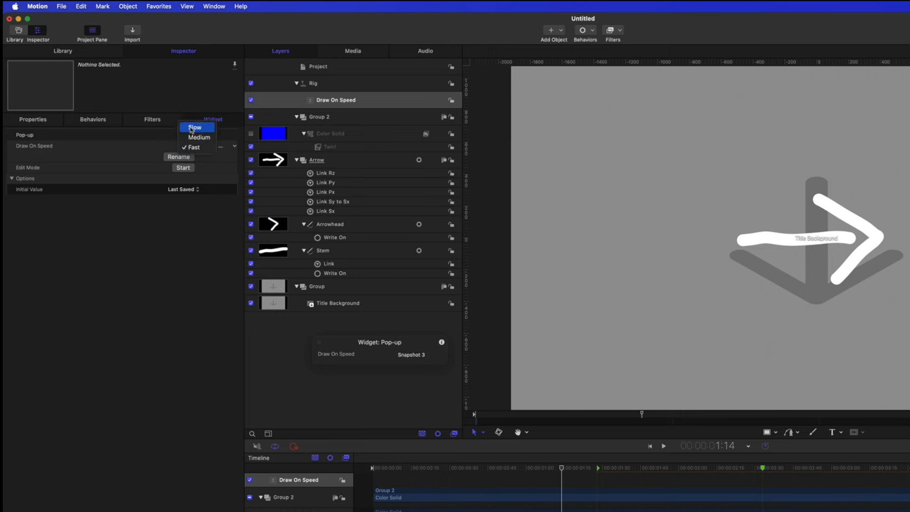
pyautogui.click(193, 127)
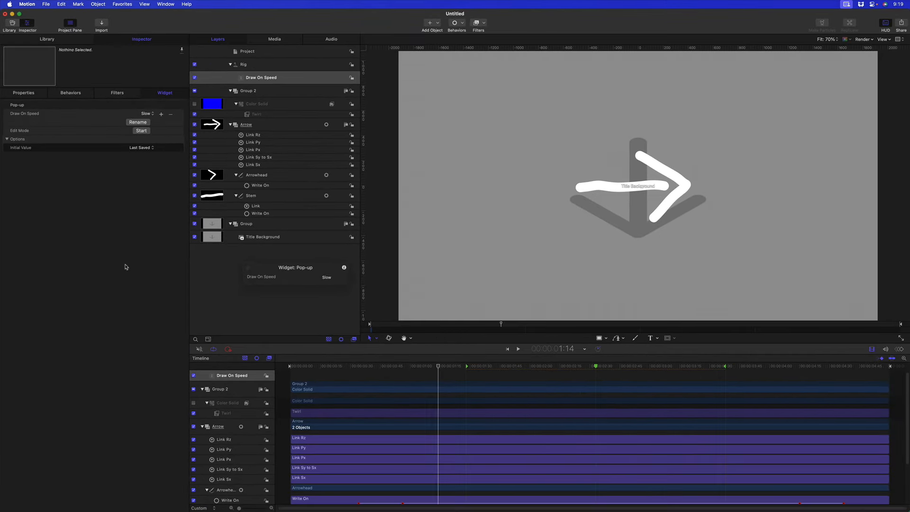
pyautogui.scroll(-3, 416, 455)
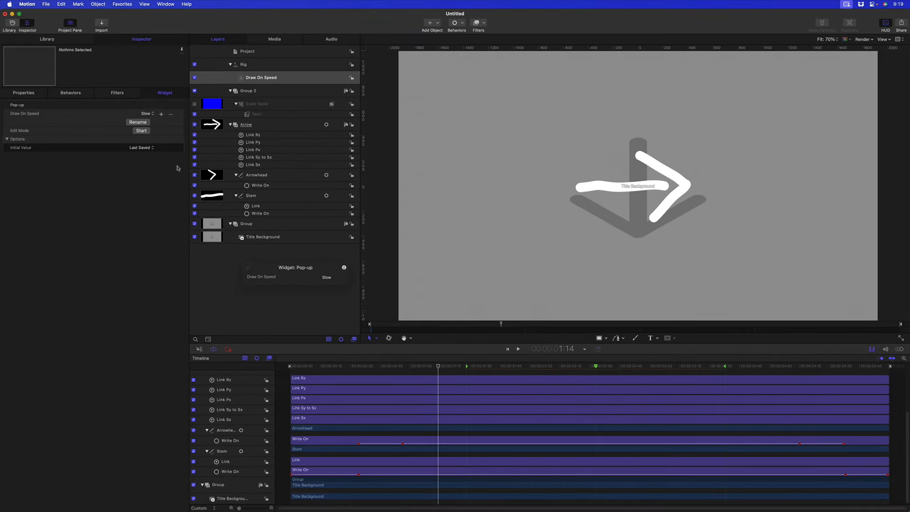
pyautogui.click(141, 131)
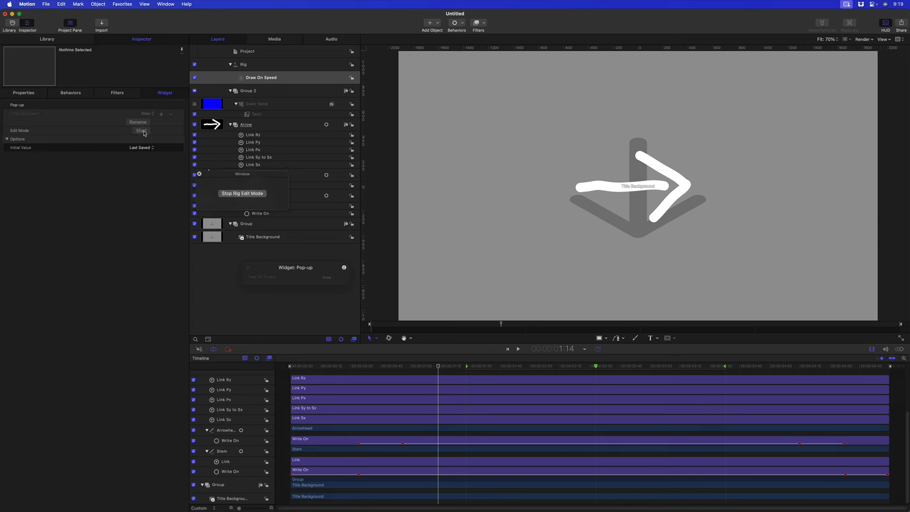
pyautogui.moveTo(261, 171); pyautogui.dragTo(141, 214)
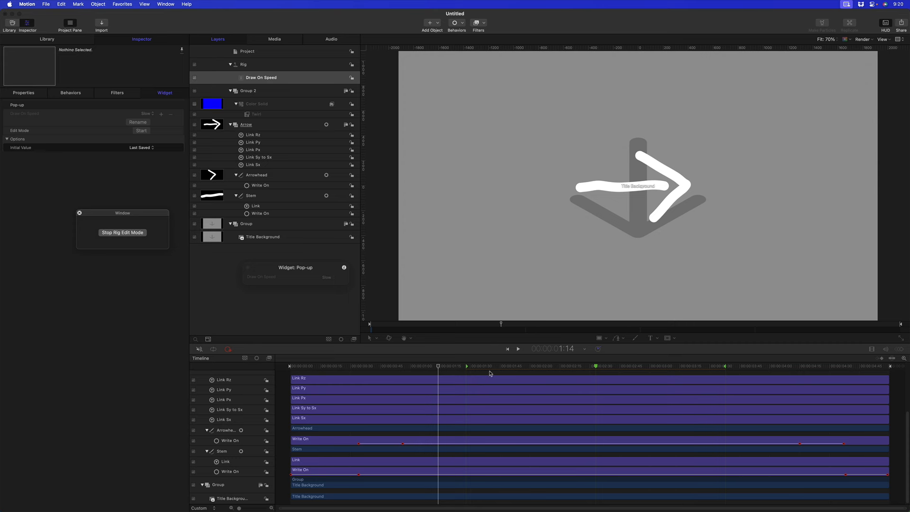
# - Delay the Stem's draw-on end and Arrowhead's start keyframes to about 0:55 and the Arrowhead's end to about 1:26, play it back, and stop rig edit mode
pyautogui.click(403, 445)
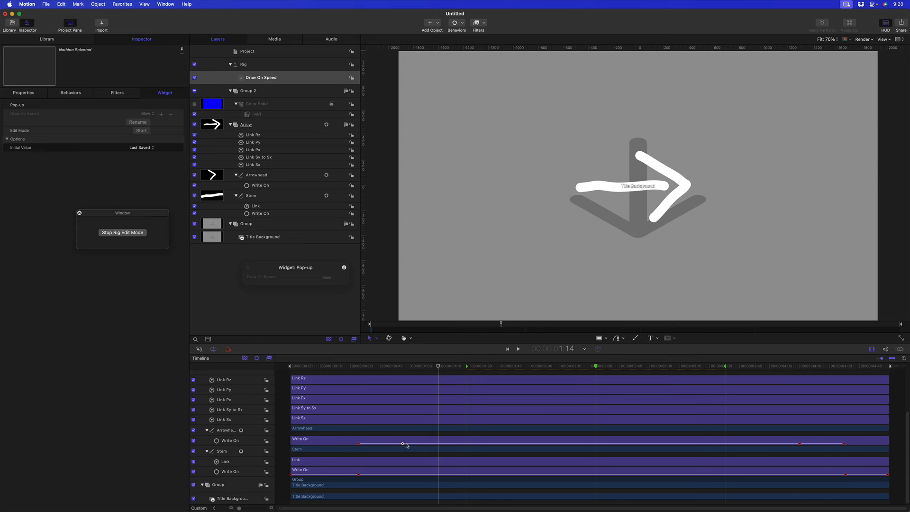
pyautogui.moveTo(403, 443); pyautogui.dragTo(462, 444)
pyautogui.moveTo(358, 444); pyautogui.dragTo(388, 444)
pyautogui.moveTo(403, 443); pyautogui.dragTo(399, 444)
pyautogui.moveTo(358, 474); pyautogui.dragTo(399, 475)
pyautogui.press('space')
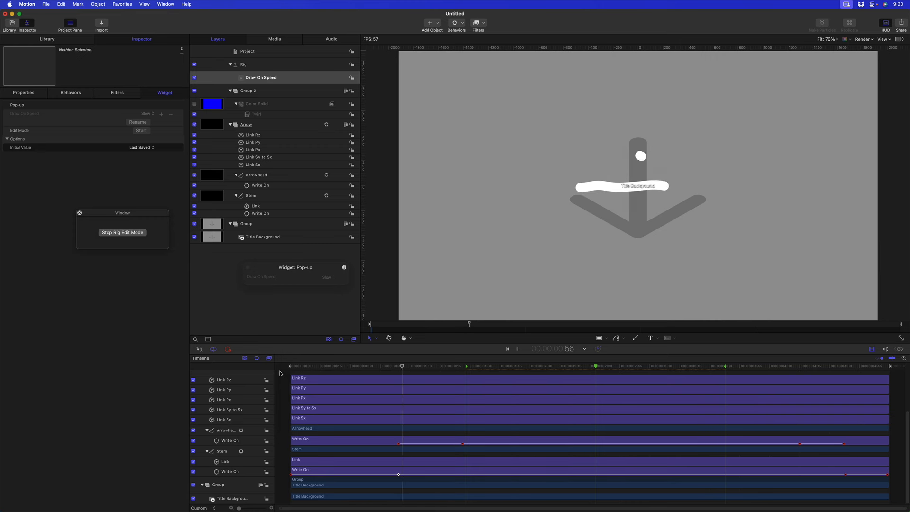
pyautogui.press('space')
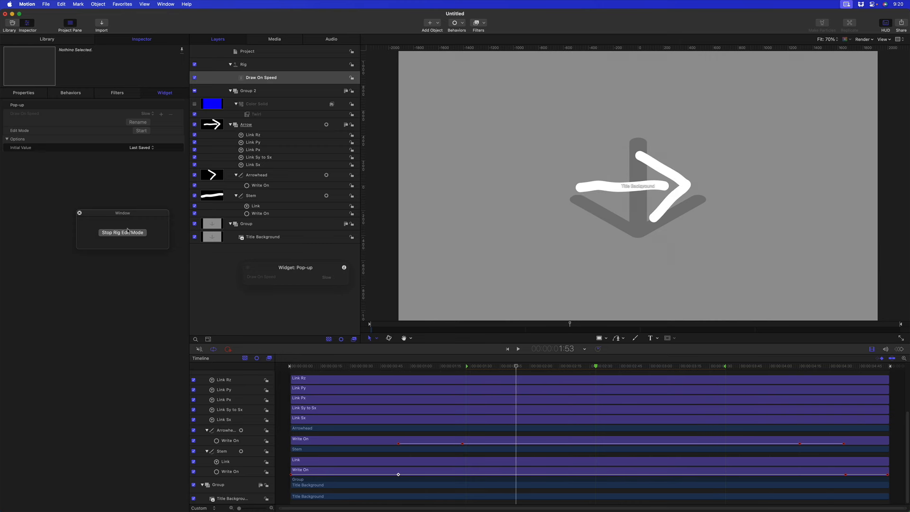
pyautogui.click(131, 234)
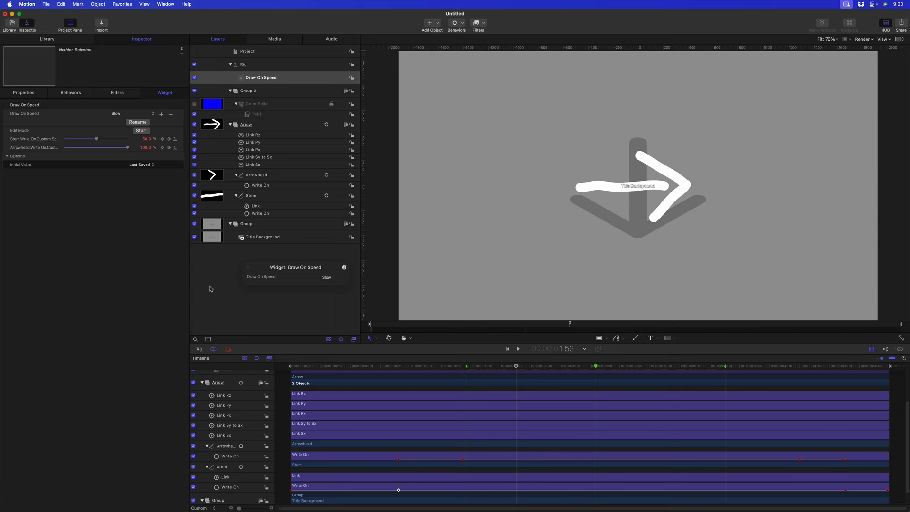
# - Move the playhead to frame 50, switch Draw On Speed to Medium and play the draw-on animation from the start
pyautogui.moveTo(371, 366)
pyautogui.mouseDown()
pyautogui.moveTo(292, 365)
pyautogui.moveTo(498, 366)
pyautogui.moveTo(389, 366)
pyautogui.mouseUp()
pyautogui.click(118, 115)
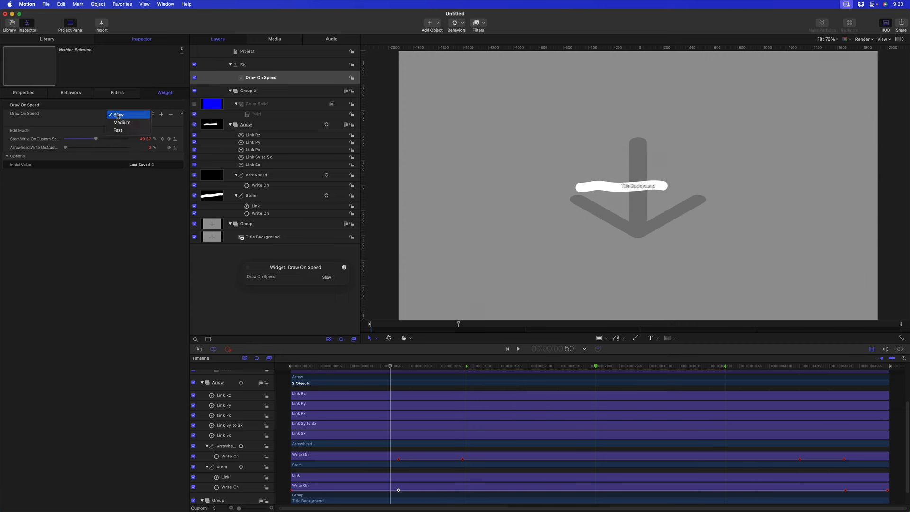
pyautogui.click(119, 122)
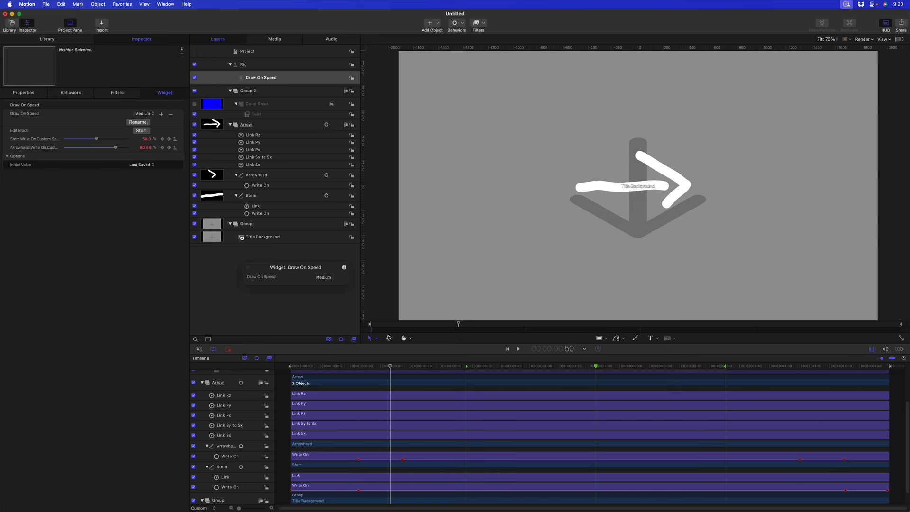
pyautogui.moveTo(303, 369); pyautogui.dragTo(287, 371)
pyautogui.press('space')
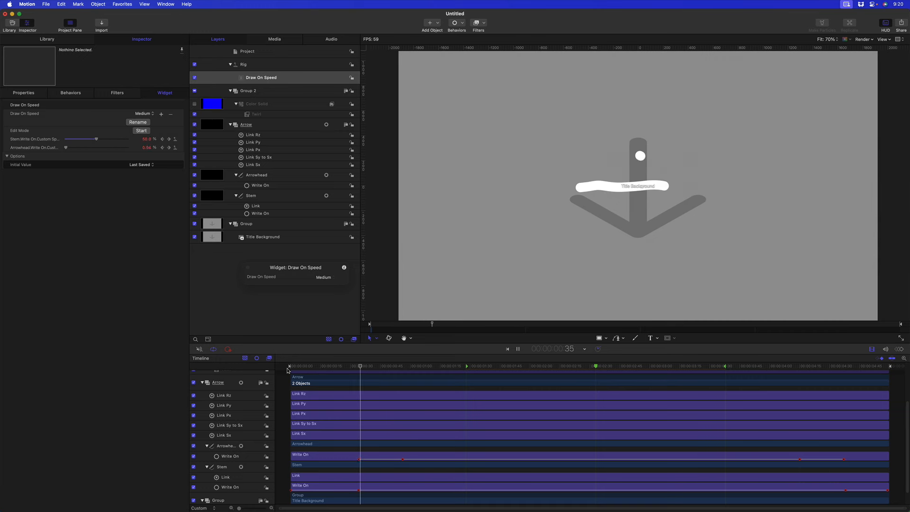
pyautogui.press('space')
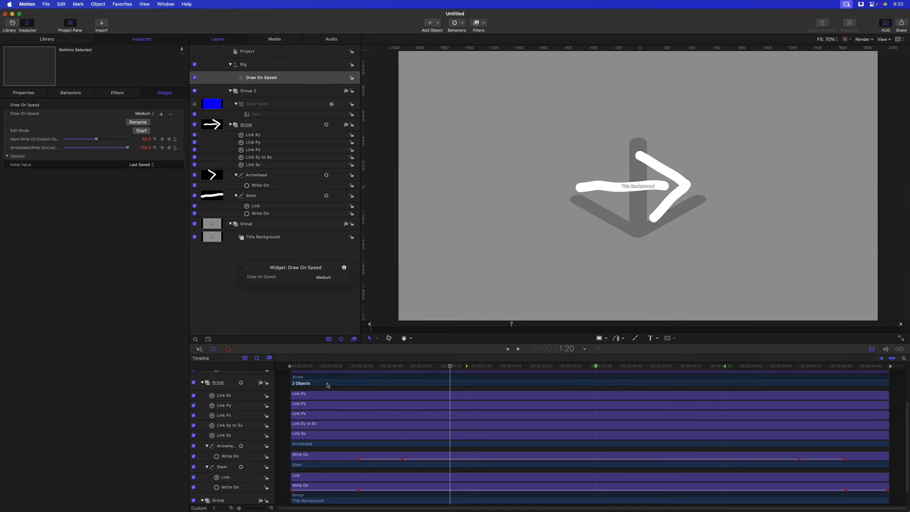
# - For the Fast snapshot, move the Stem's draw-on end and Arrowhead's start keyframes to about frame 17 and the Arrowhead's end to frame 28, and play it back
pyautogui.click(144, 113)
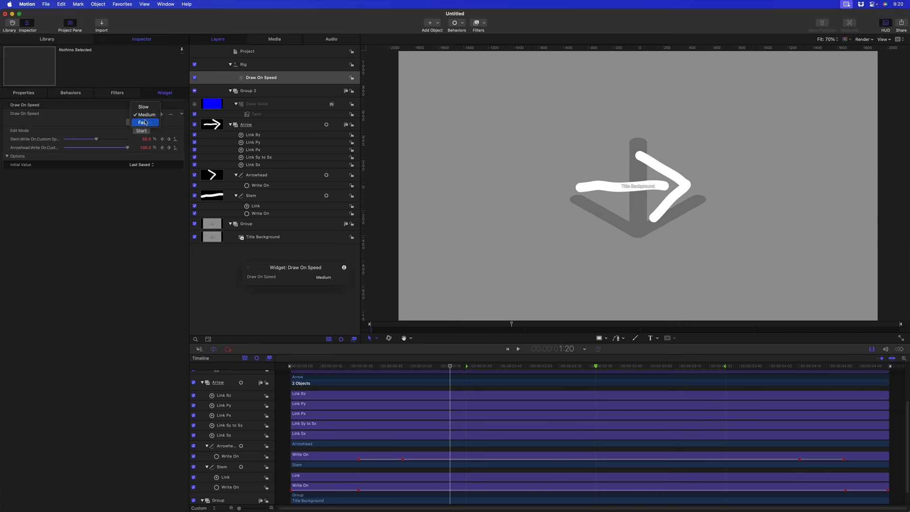
pyautogui.click(143, 122)
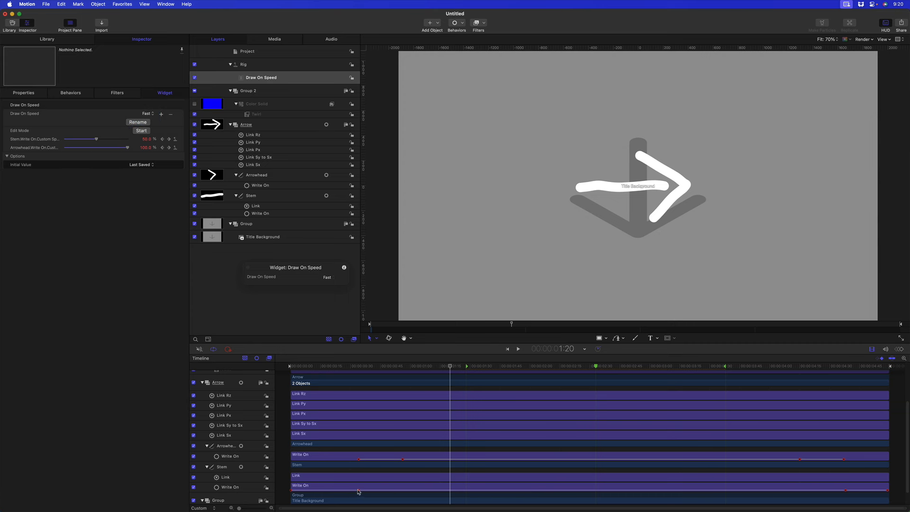
pyautogui.doubleClick(324, 489)
pyautogui.moveTo(359, 459); pyautogui.dragTo(324, 460)
pyautogui.moveTo(402, 459); pyautogui.dragTo(345, 460)
pyautogui.press('space')
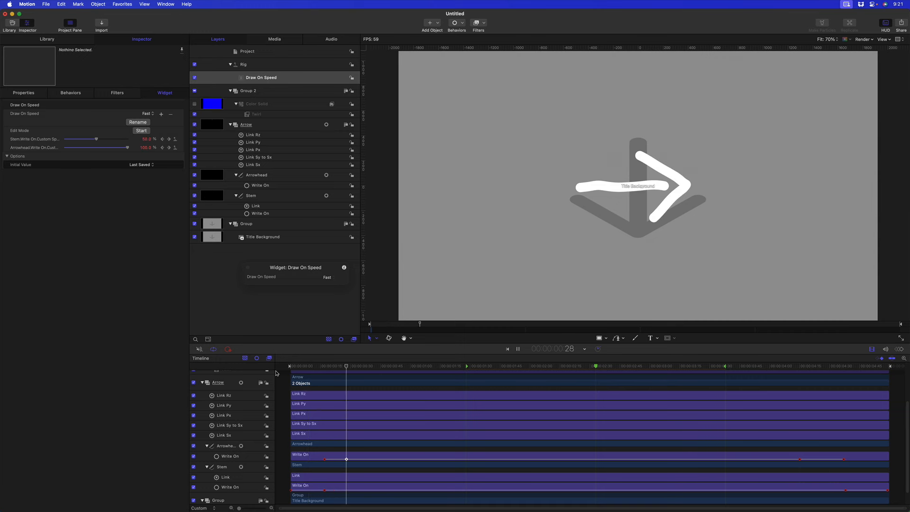
pyautogui.press('space')
# - Compare the keyframe positions of the Medium and Slow snapshots and leave Draw On Speed set to Medium
pyautogui.click(147, 113)
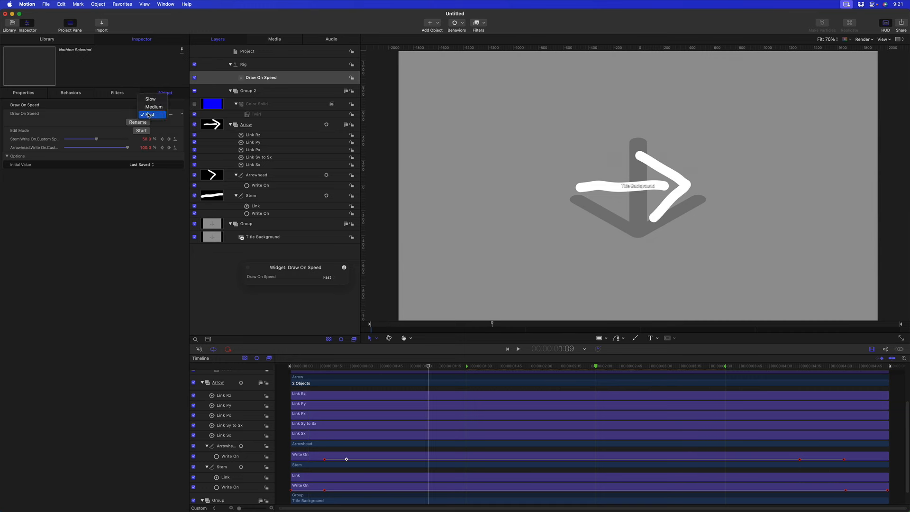
pyautogui.click(149, 107)
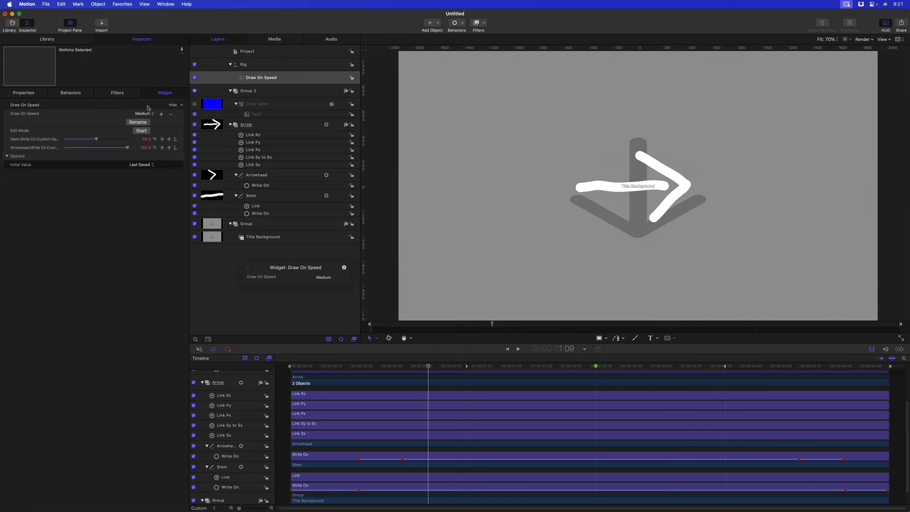
pyautogui.click(147, 113)
pyautogui.click(144, 105)
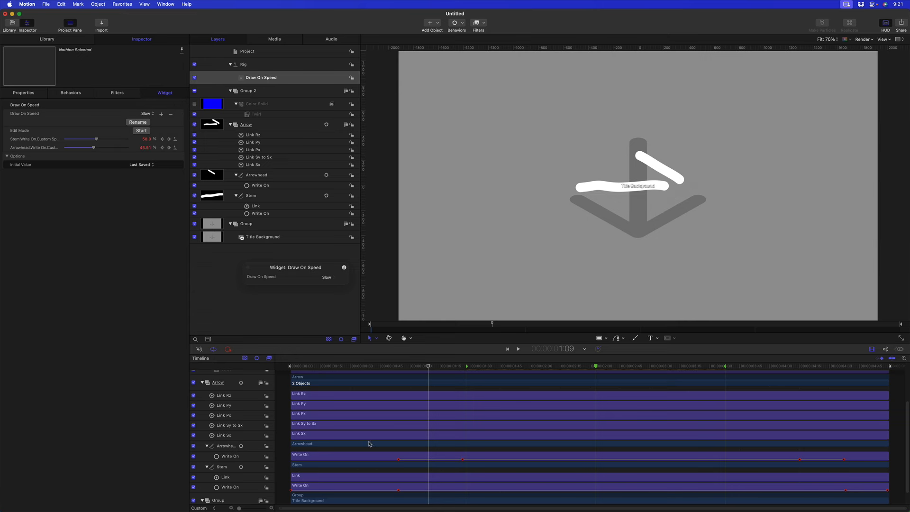
pyautogui.click(147, 114)
pyautogui.click(148, 122)
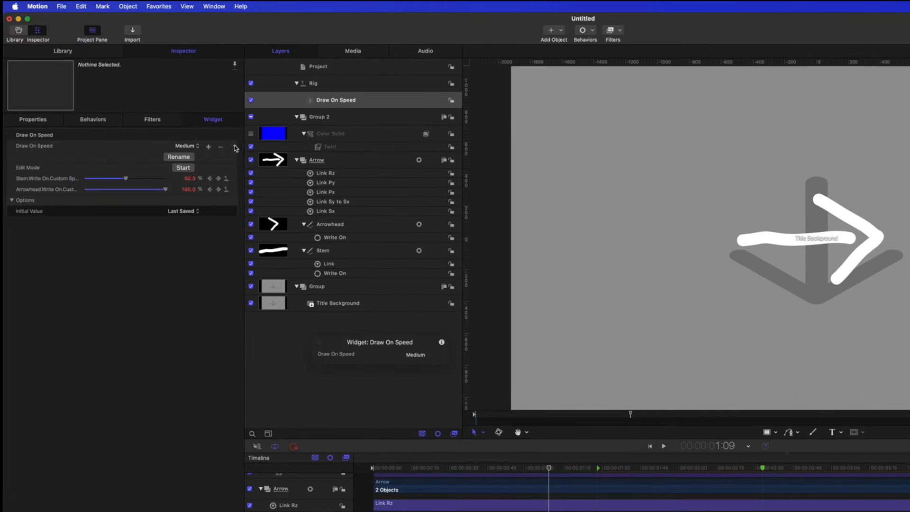
# - Publish the Draw On Speed parameter and place it between Build Out and Color in the project's published parameters
pyautogui.click(182, 114)
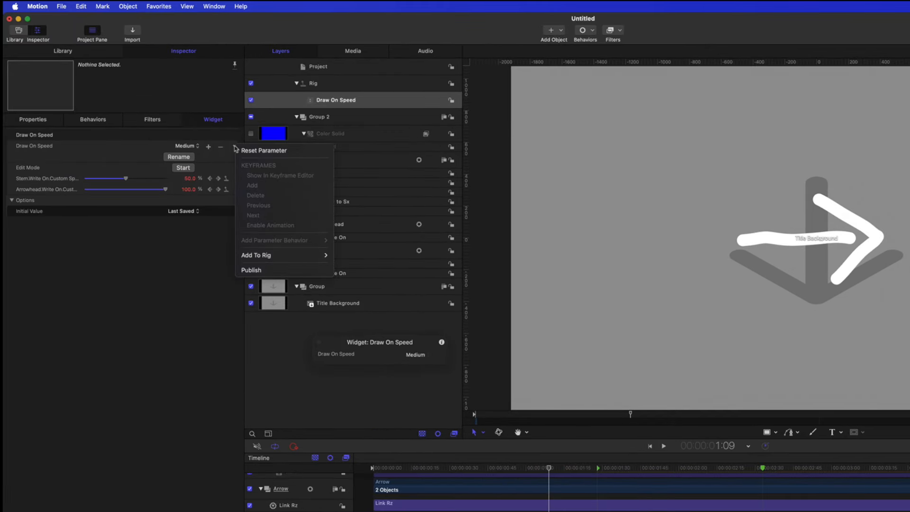
pyautogui.click(261, 270)
pyautogui.click(353, 68)
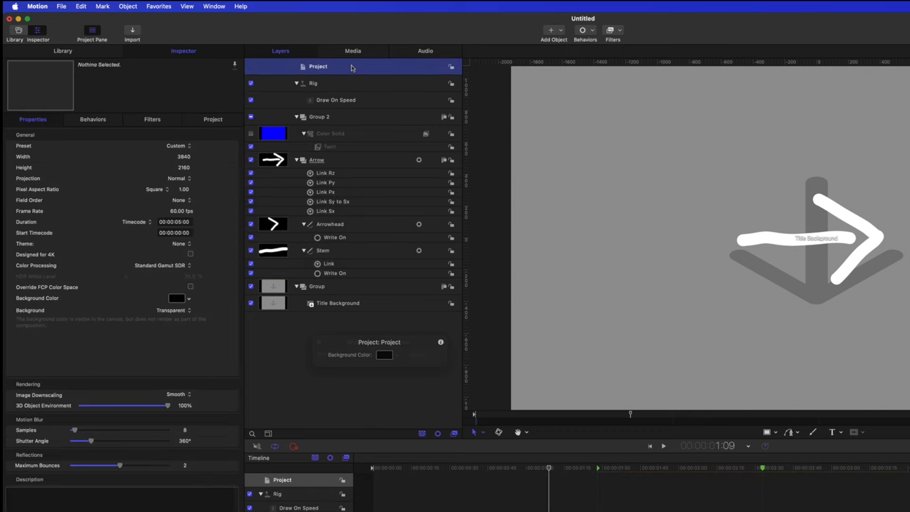
pyautogui.click(211, 120)
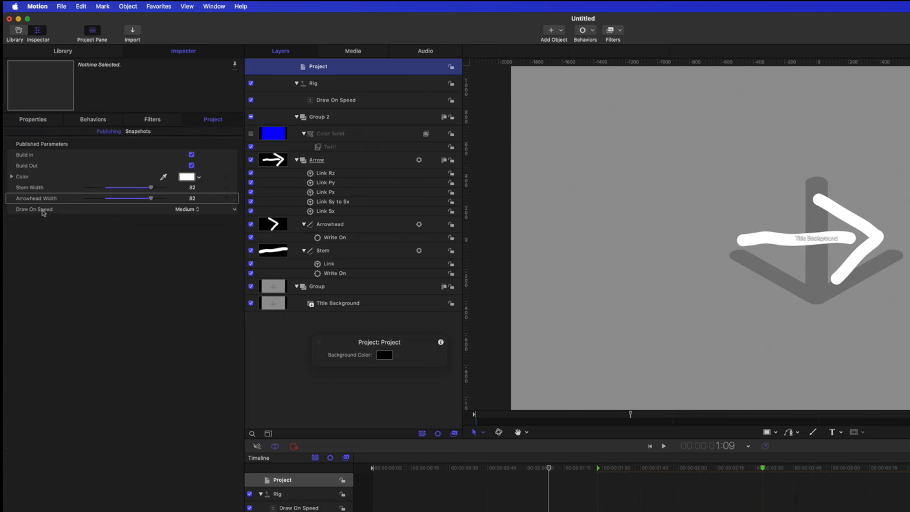
pyautogui.moveTo(43, 212); pyautogui.dragTo(43, 178)
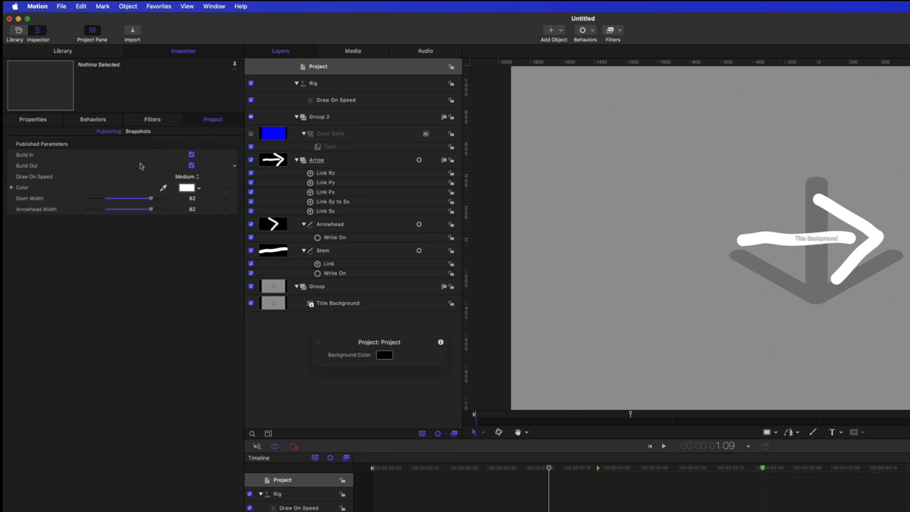
# - Move the playhead to 2:33 and select the Color Solid's Twirl filter
pyautogui.click(721, 468)
pyautogui.moveTo(736, 466); pyautogui.dragTo(768, 467)
pyautogui.click(339, 146)
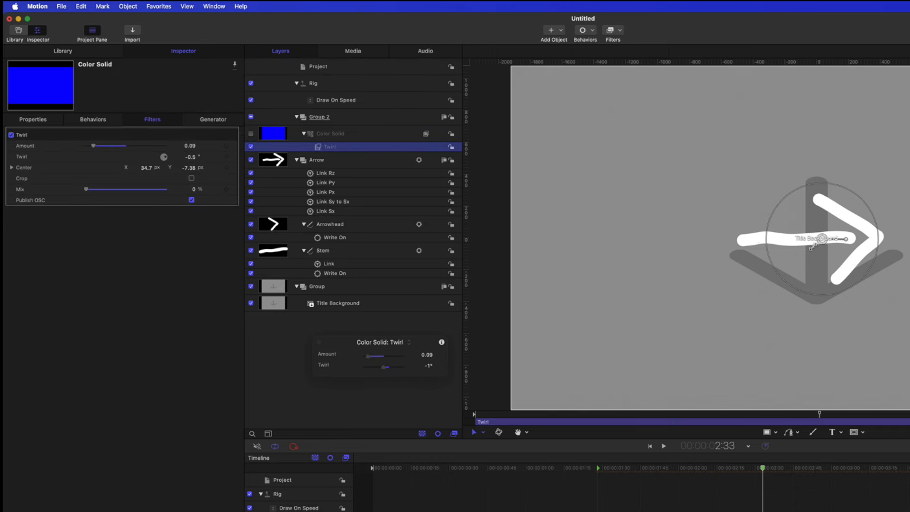